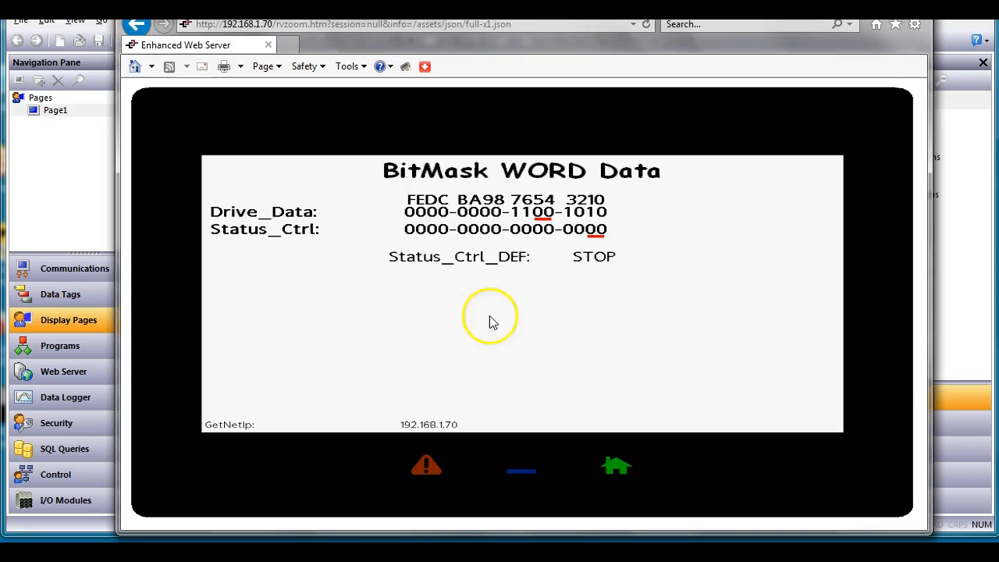
# Step: Examine the 16-bit word's Status / CTRL bit definitions in the Calc spreadsheet and return to the Page1 layout in Crimson
pyautogui.moveTo(290, 534)
pyautogui.click(347, 505)
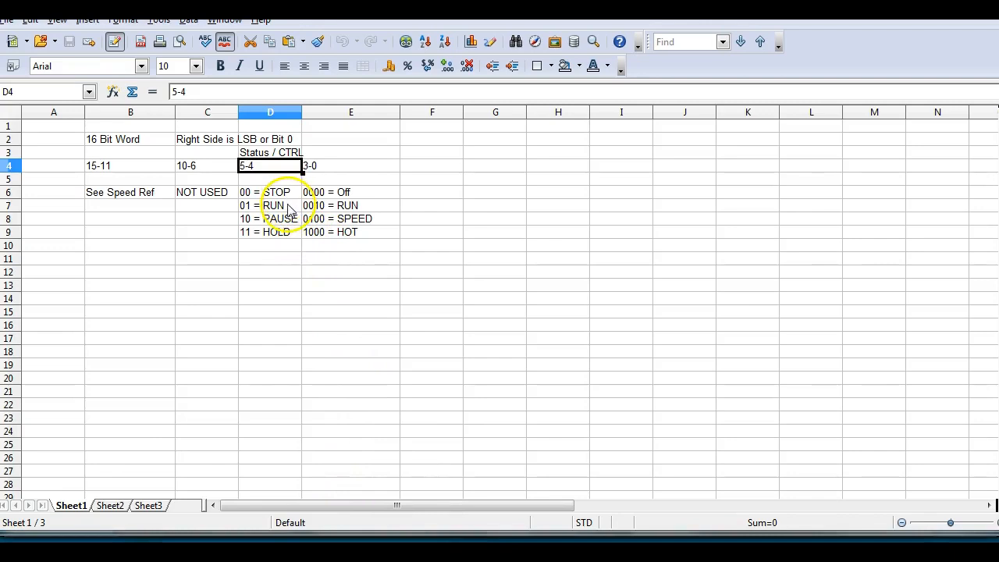
pyautogui.click(277, 492)
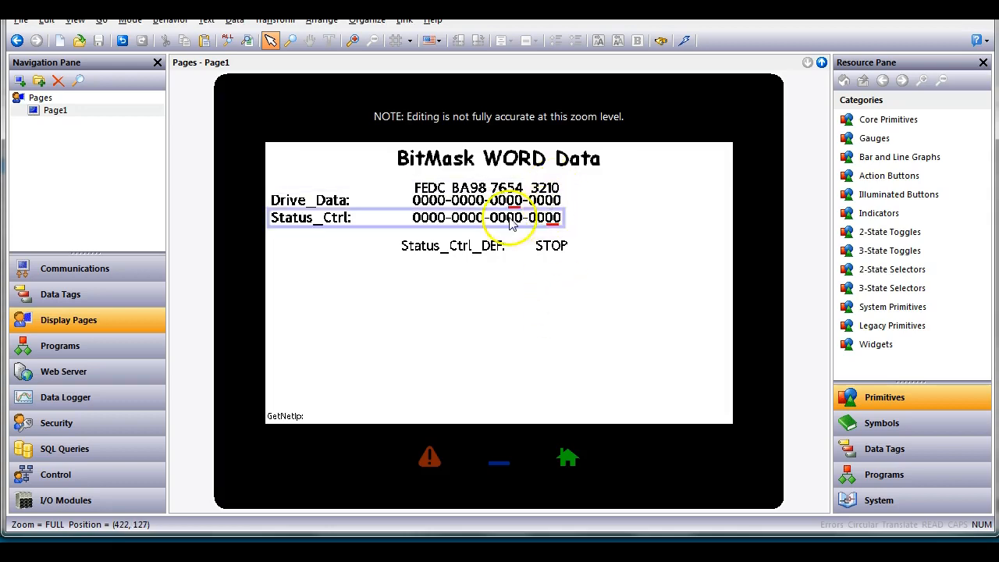
pyautogui.scroll(1, 533, 240)
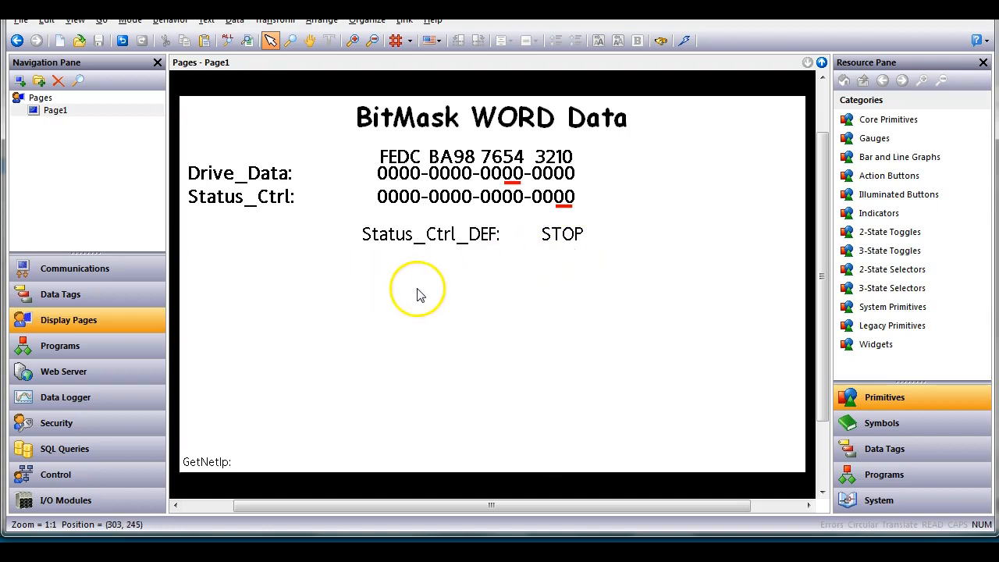
# Step: Duplicate the Status_Ctrl_DEF data tag in the project's tag list
pyautogui.click(97, 304)
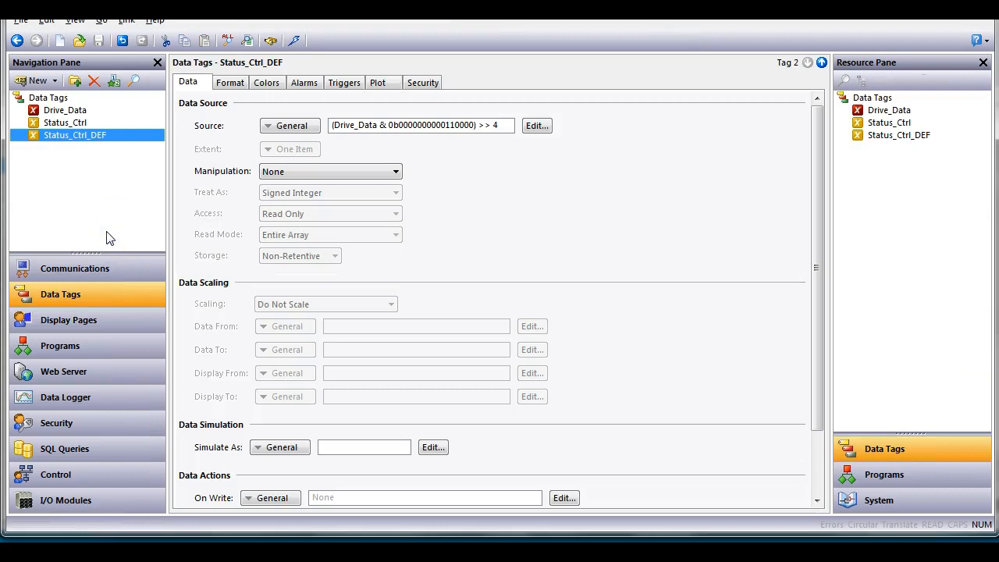
pyautogui.rightClick(118, 144)
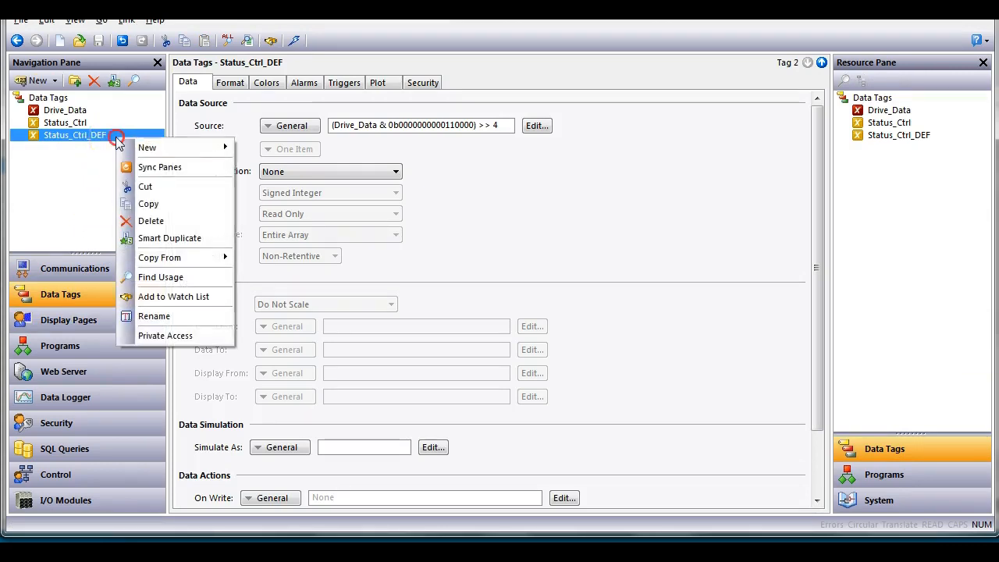
pyautogui.click(146, 204)
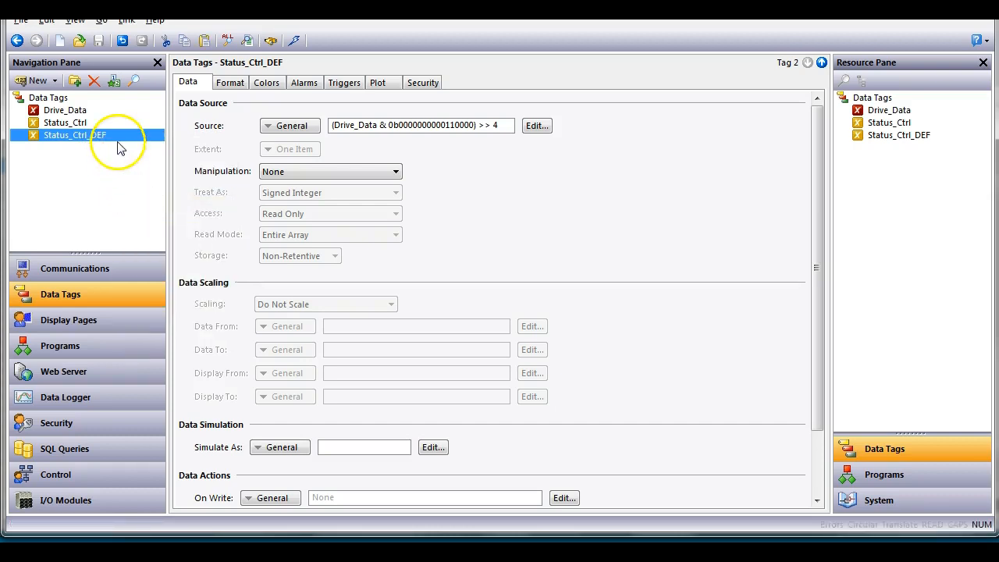
pyautogui.rightClick(121, 138)
pyautogui.click(148, 222)
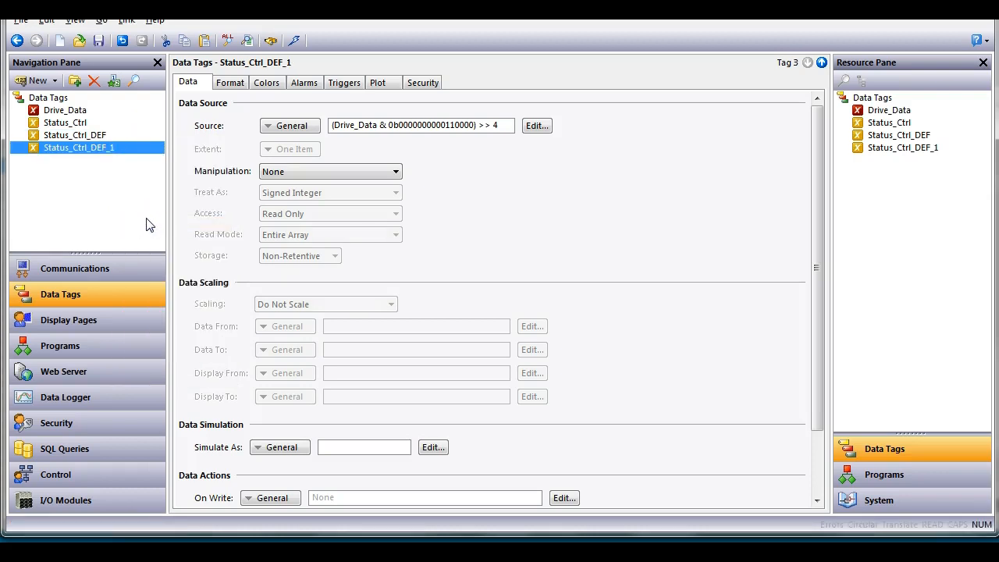
# Step: Review the duplicated tag's multi-state format and set its data source to Internal
pyautogui.click(230, 82)
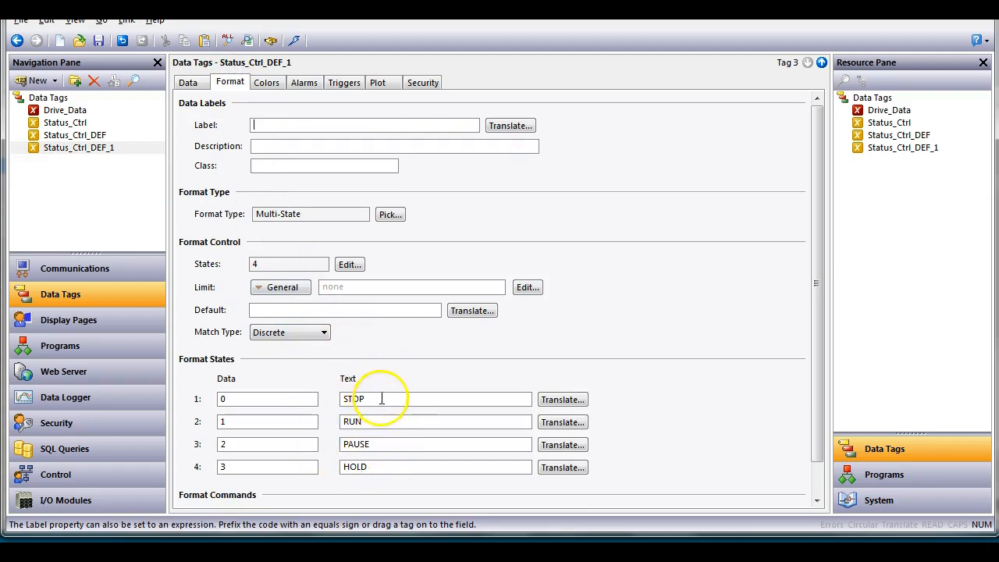
pyautogui.click(190, 84)
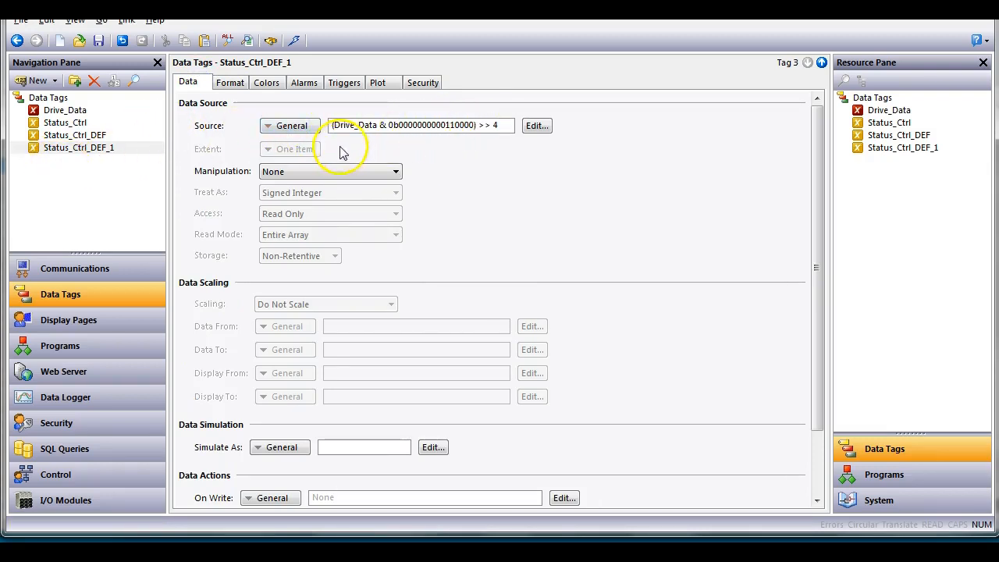
pyautogui.click(308, 127)
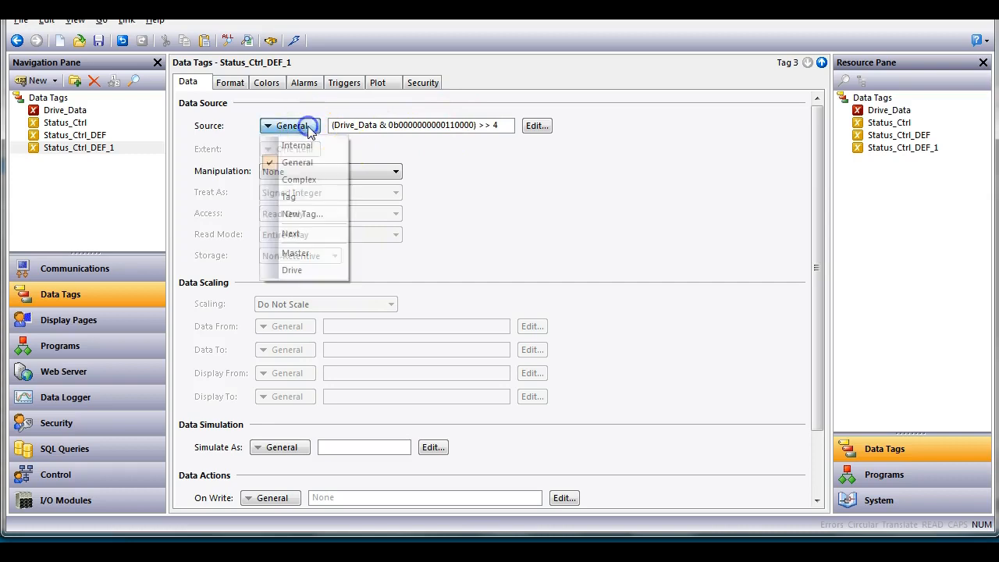
pyautogui.click(310, 144)
pyautogui.click(485, 167)
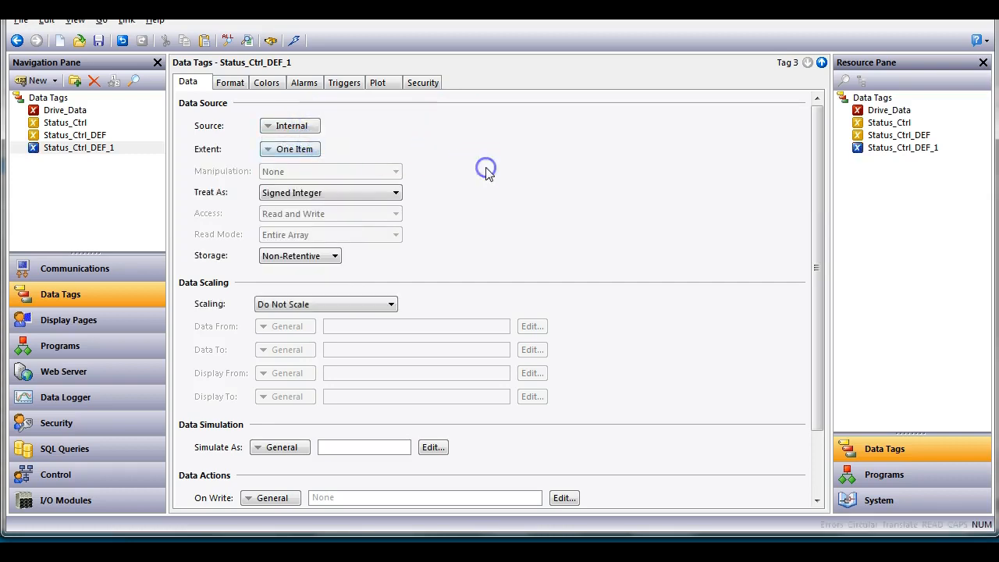
# Step: Rename the duplicated data tag Status_Ctrl_1
pyautogui.click(100, 148)
pyautogui.click(123, 152)
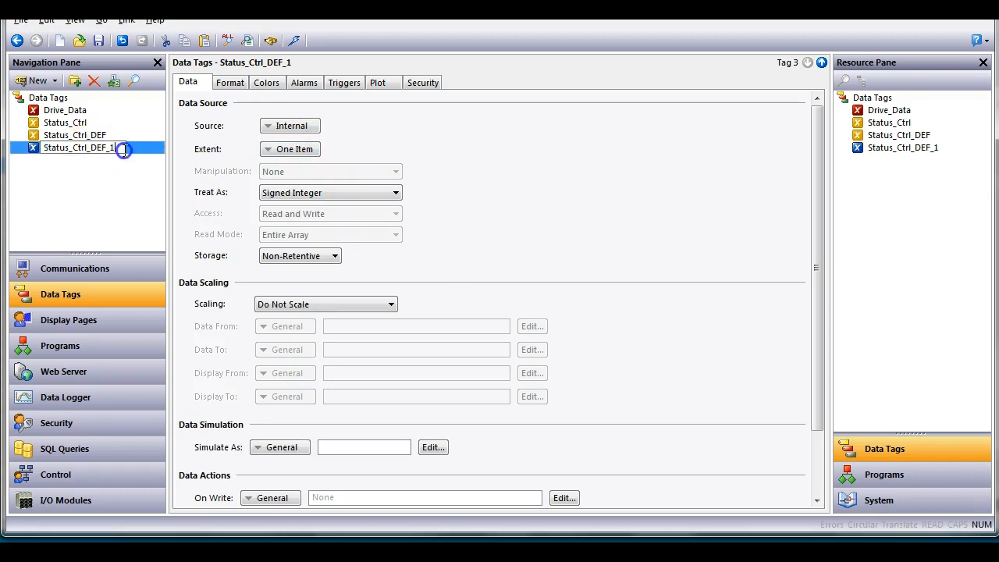
pyautogui.press('Return')
pyautogui.click(207, 157)
pyautogui.click(496, 265)
pyautogui.click(102, 156)
pyautogui.click(123, 149)
pyautogui.press('BackSpace')
pyautogui.press('BackSpace')
pyautogui.press('Return')
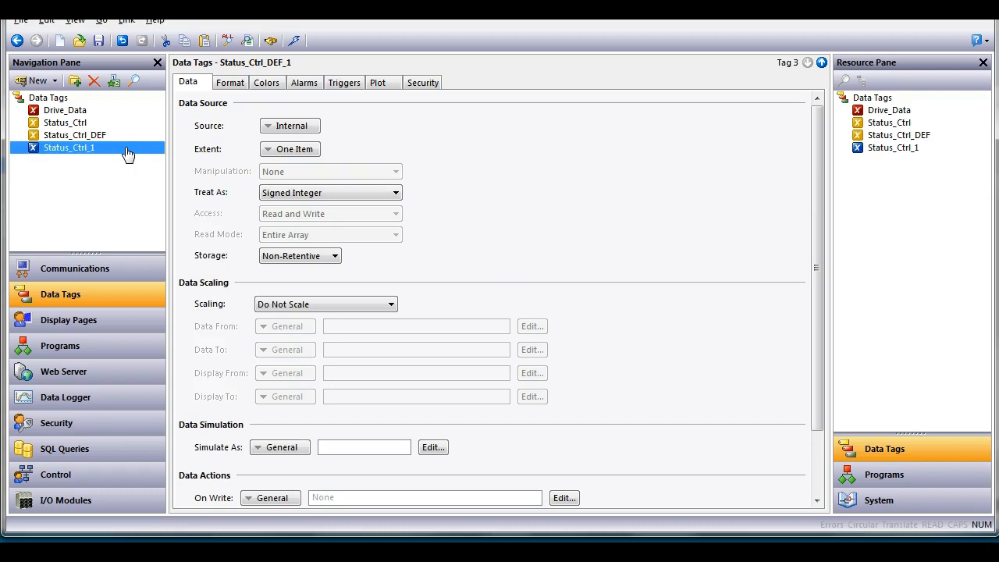
# Step: Place the Status_Ctrl_1 tag as a data box on Page1, just below the Status_Ctrl_DEF field
pyautogui.click(78, 328)
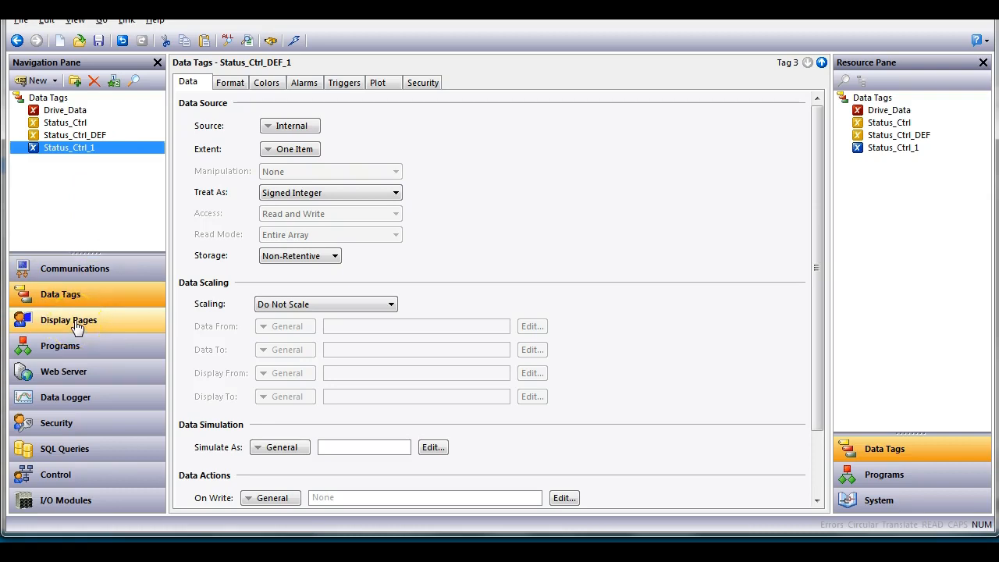
pyautogui.click(77, 327)
pyautogui.click(537, 324)
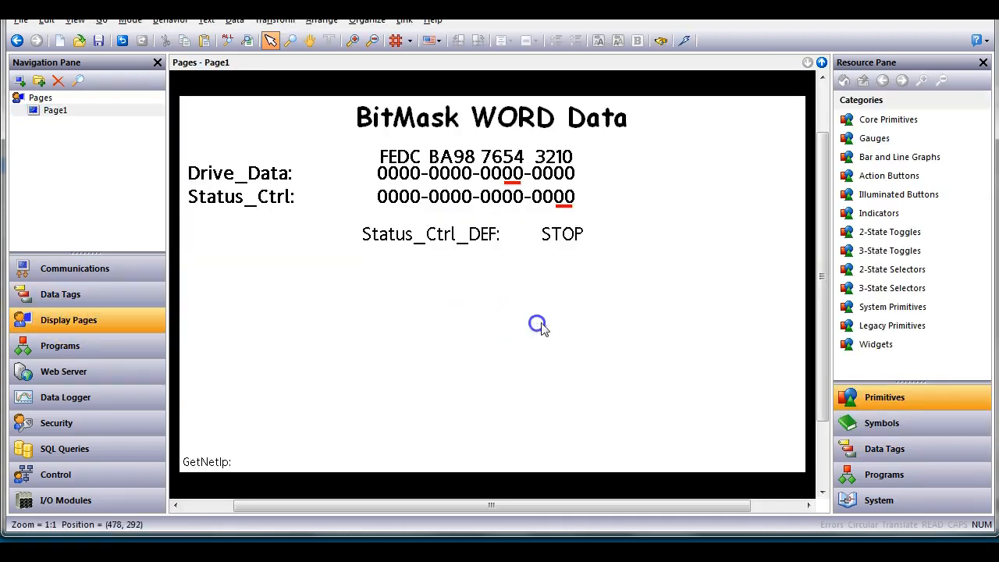
pyautogui.click(840, 444)
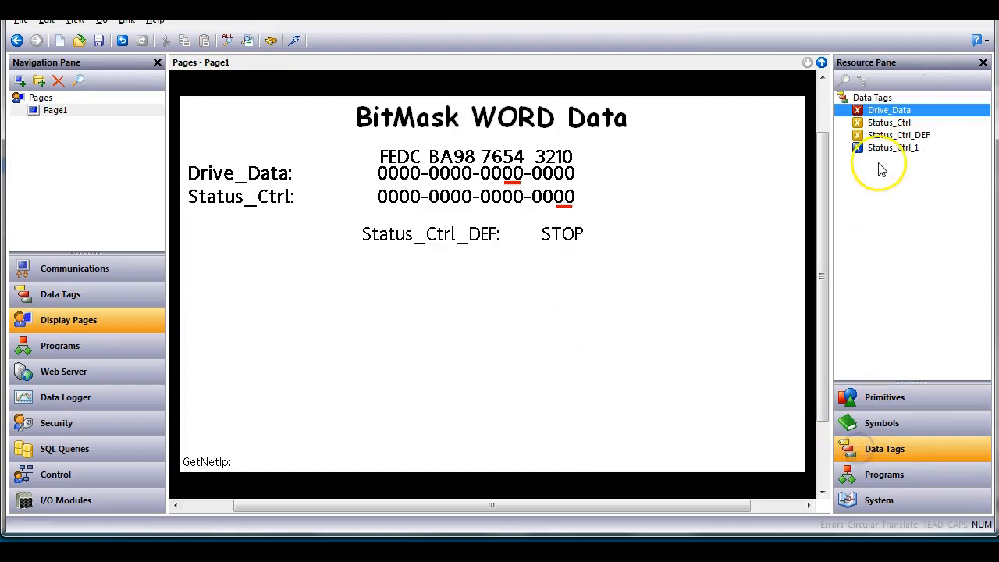
pyautogui.moveTo(901, 155); pyautogui.dragTo(478, 266)
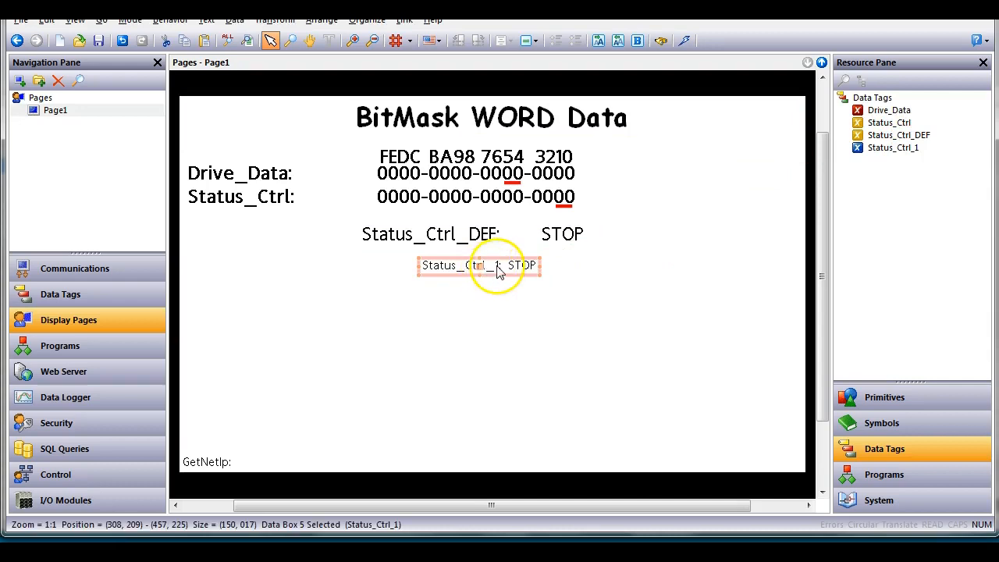
# Step: Match the Status_Ctrl_1 data box's size and formatting to the Status_Ctrl_DEF box and line it up underneath
pyautogui.rightClick(498, 269)
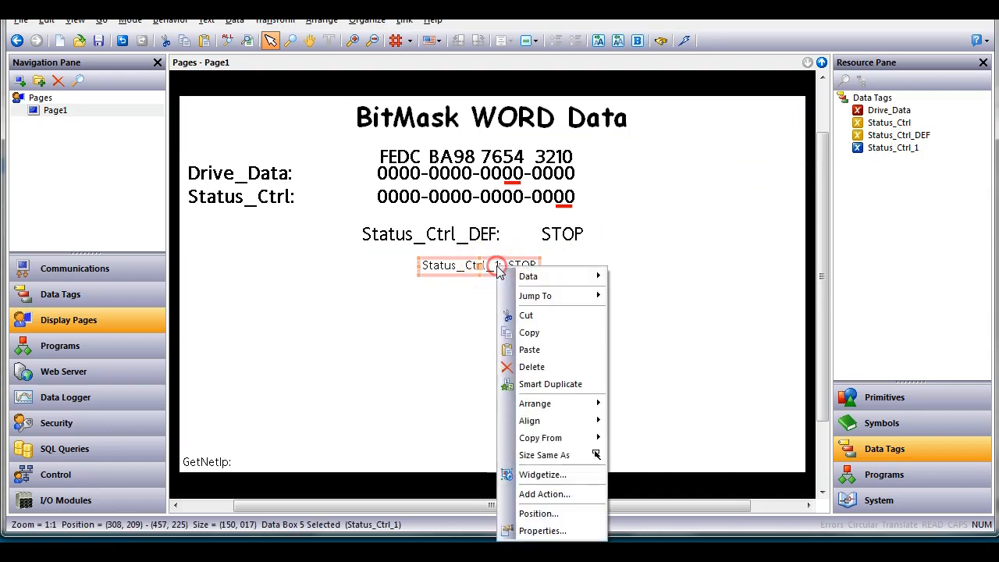
pyautogui.click(560, 456)
pyautogui.click(552, 235)
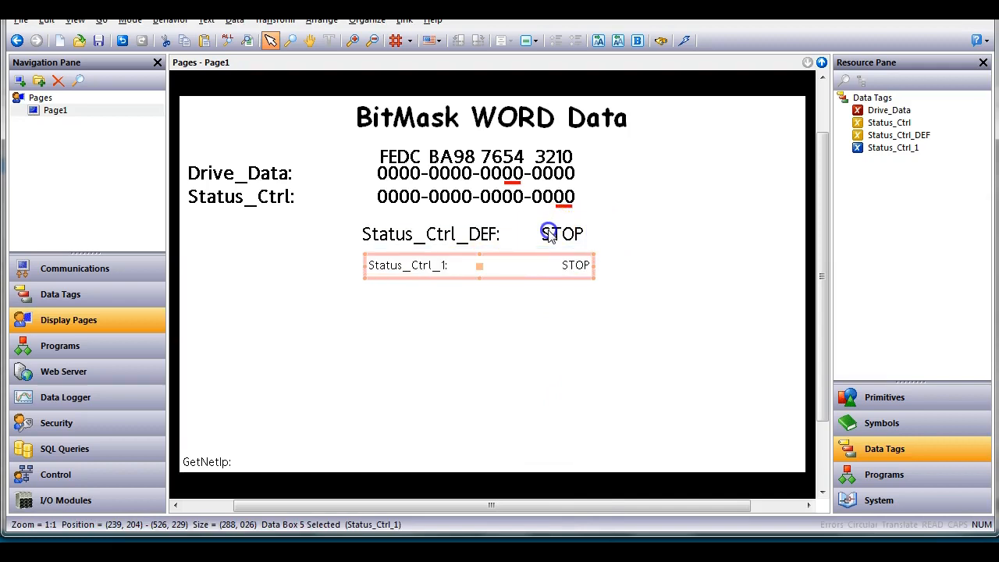
pyautogui.rightClick(557, 265)
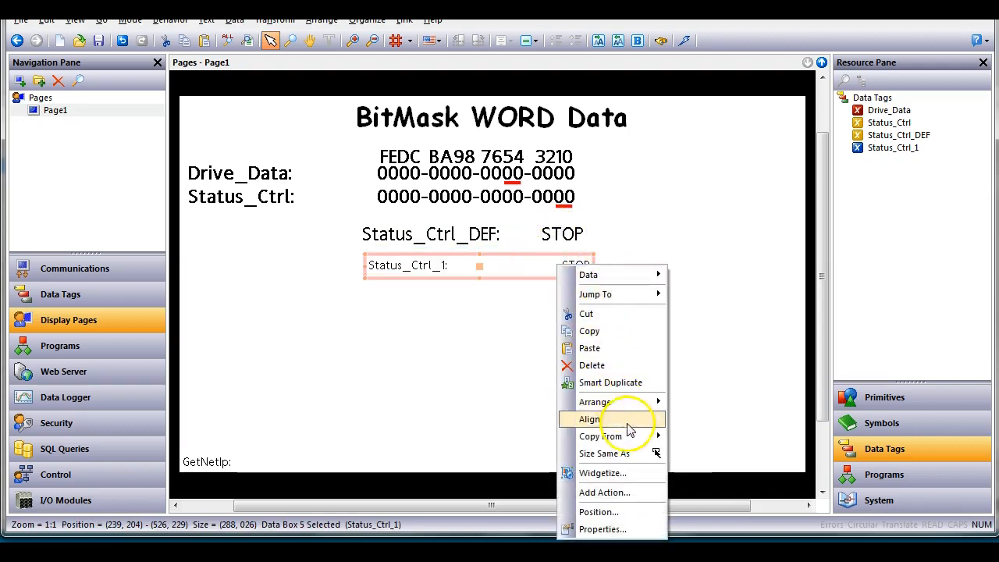
pyautogui.moveTo(633, 437)
pyautogui.click(703, 437)
pyautogui.click(546, 234)
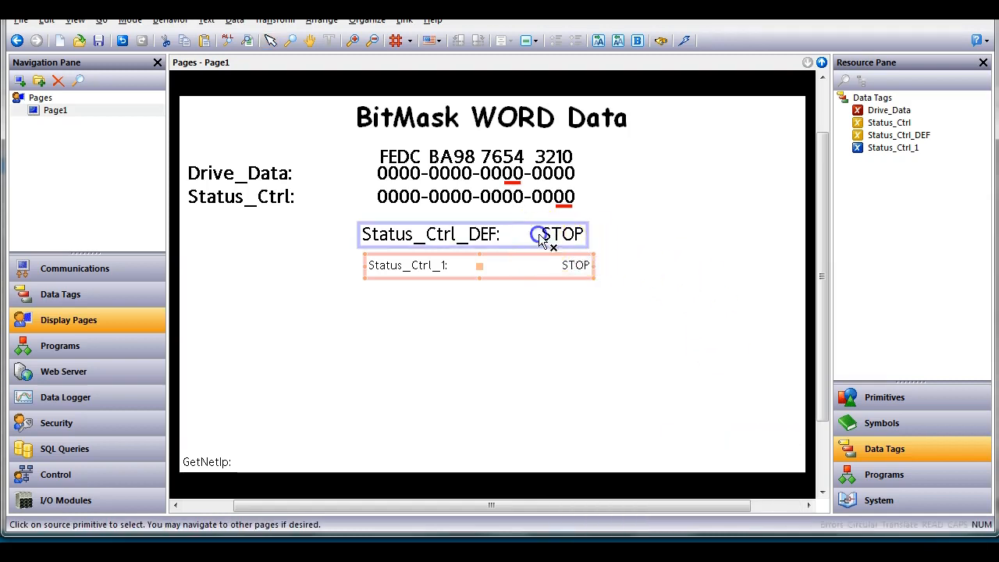
pyautogui.click(502, 266)
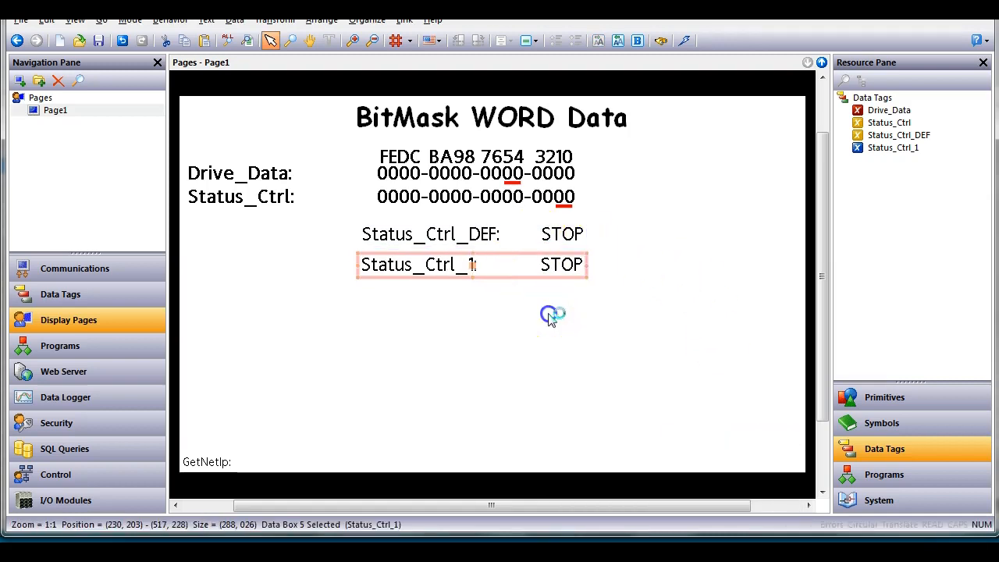
# Step: Set the Status_Ctrl_1 data box's operation to Data Entry, comparing its preview with Display Only
pyautogui.doubleClick(544, 268)
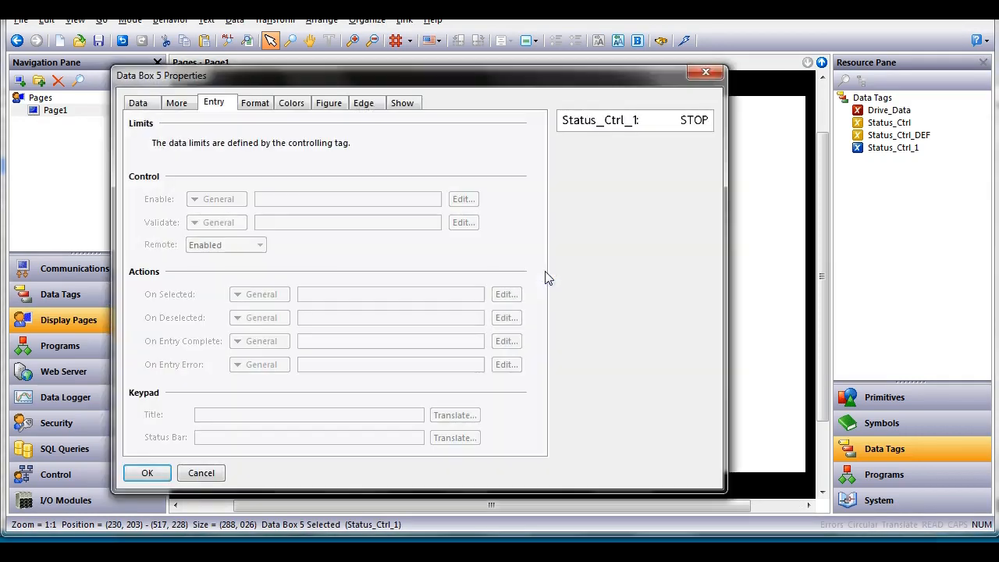
pyautogui.click(706, 72)
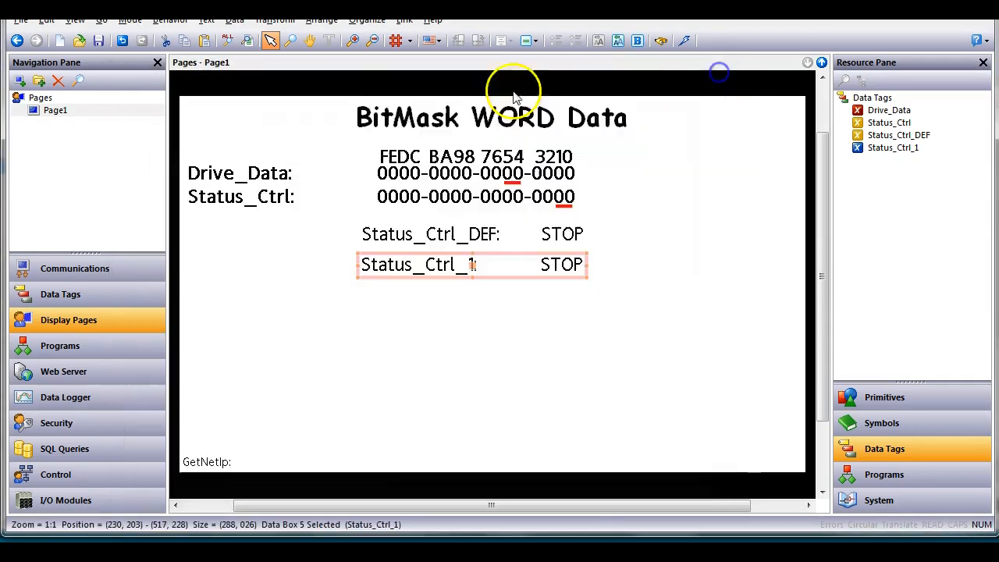
pyautogui.doubleClick(552, 277)
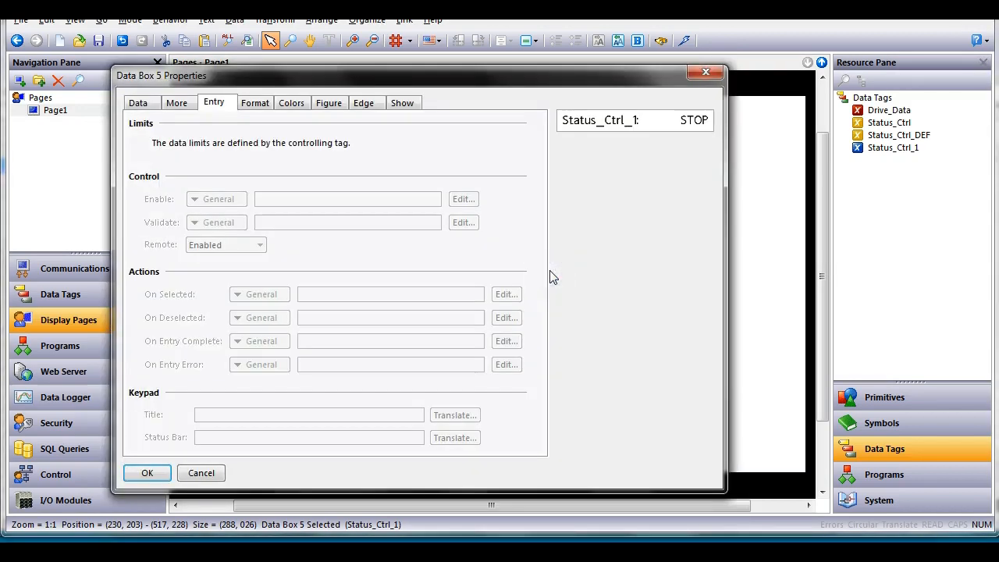
pyautogui.click(139, 105)
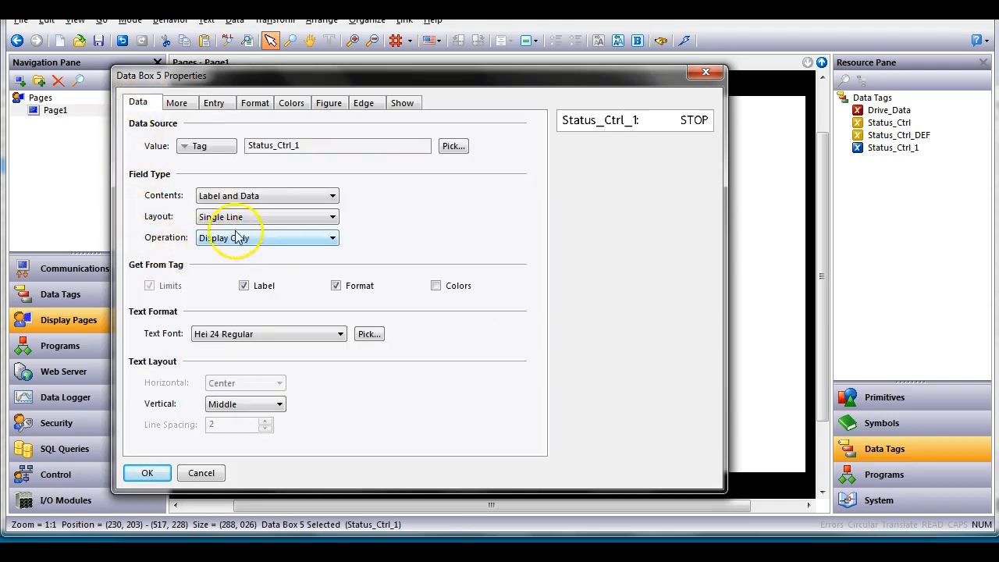
pyautogui.click(332, 239)
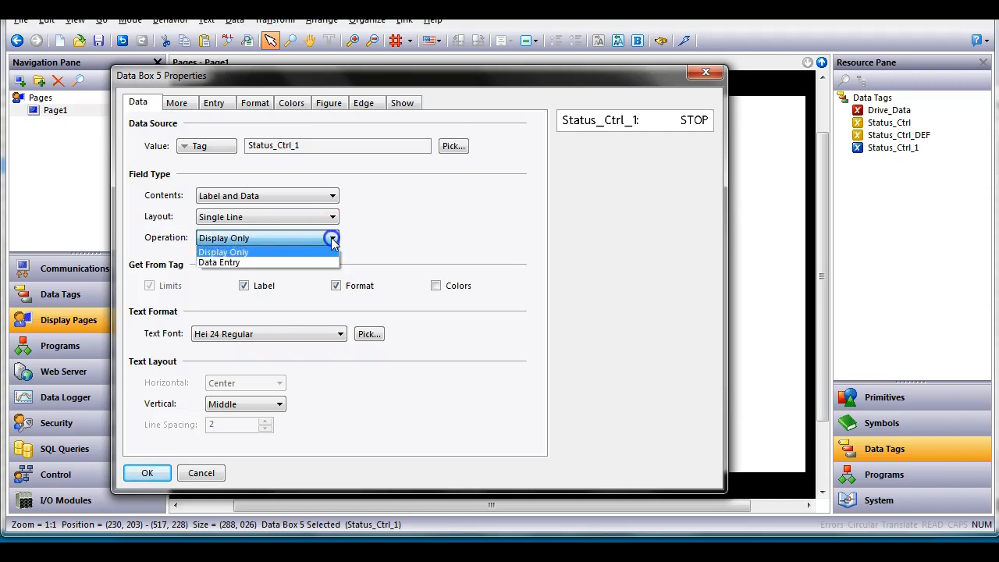
pyautogui.click(292, 260)
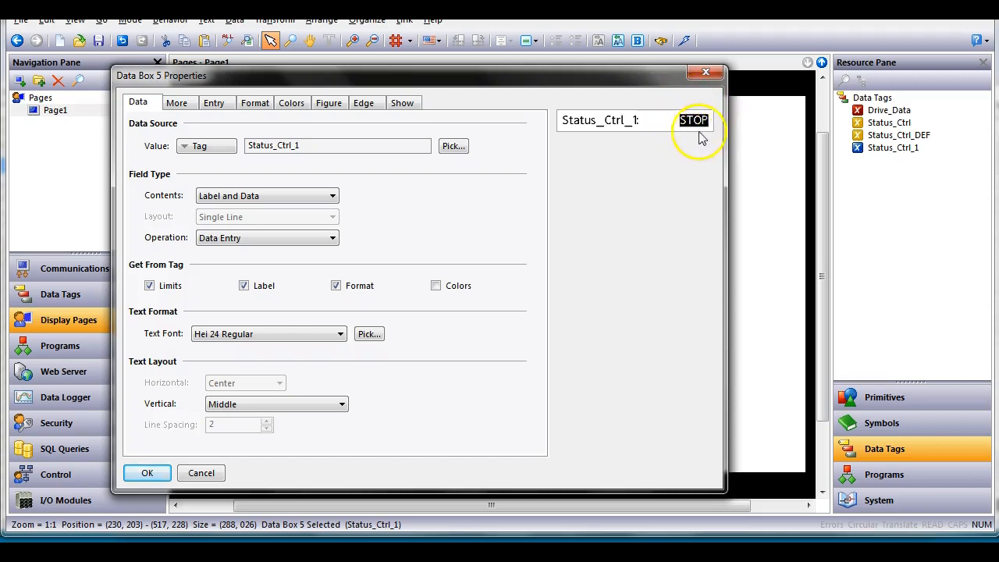
pyautogui.click(324, 239)
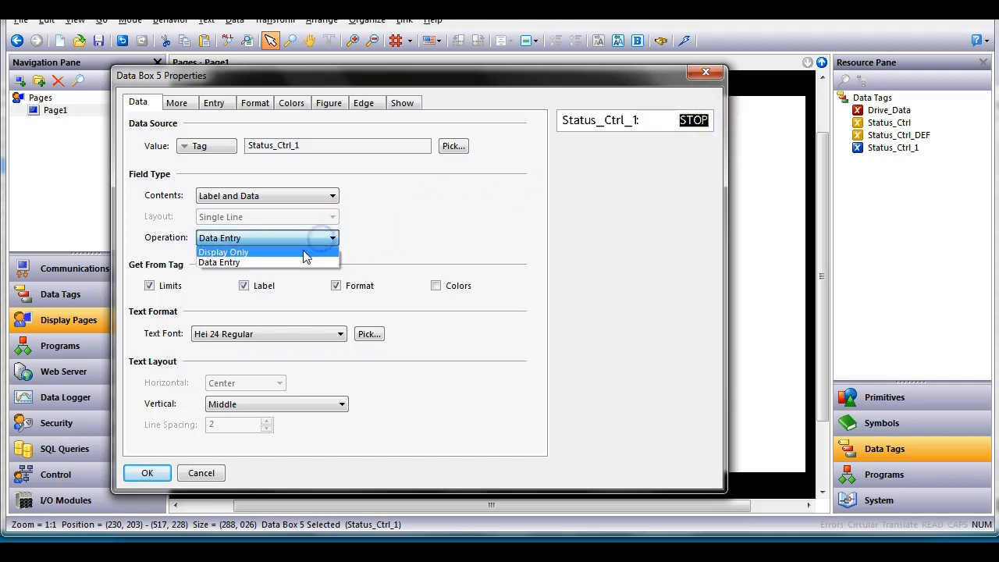
pyautogui.click(309, 251)
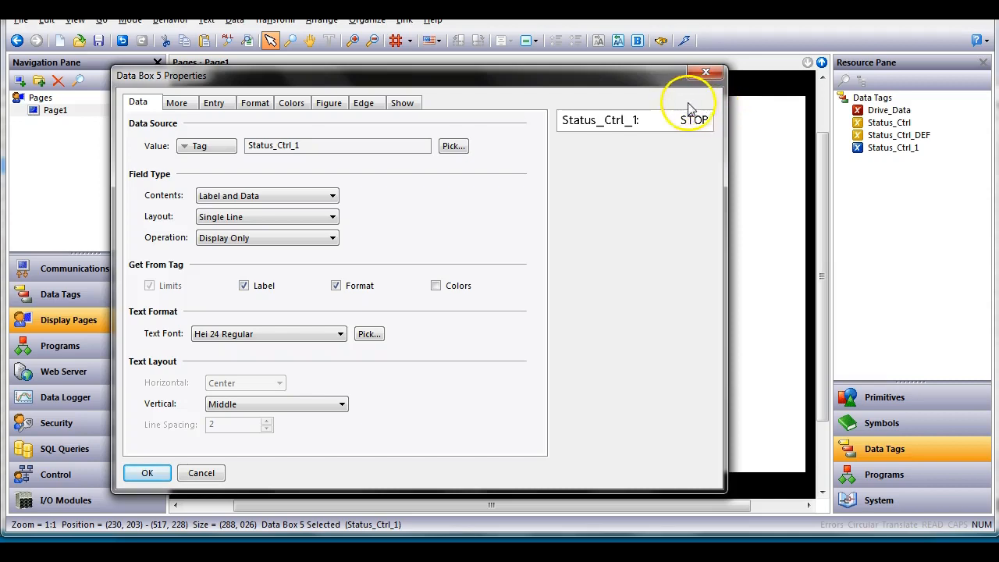
pyautogui.click(328, 241)
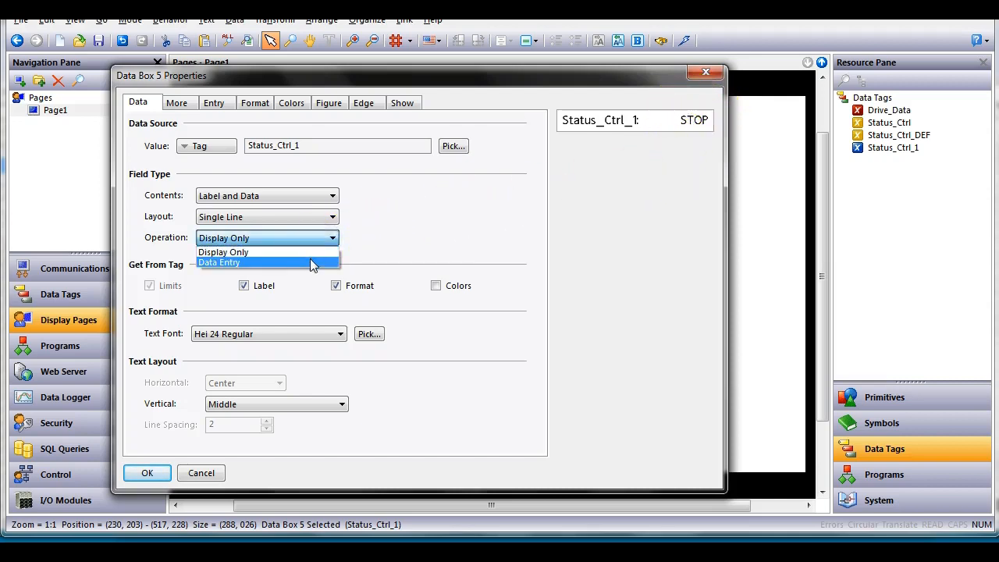
pyautogui.click(310, 260)
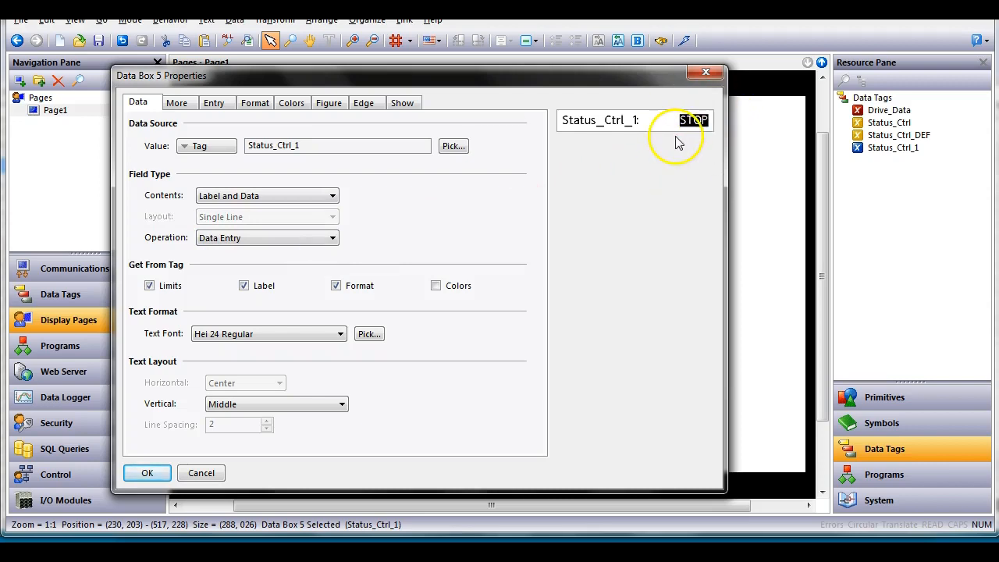
pyautogui.click(148, 472)
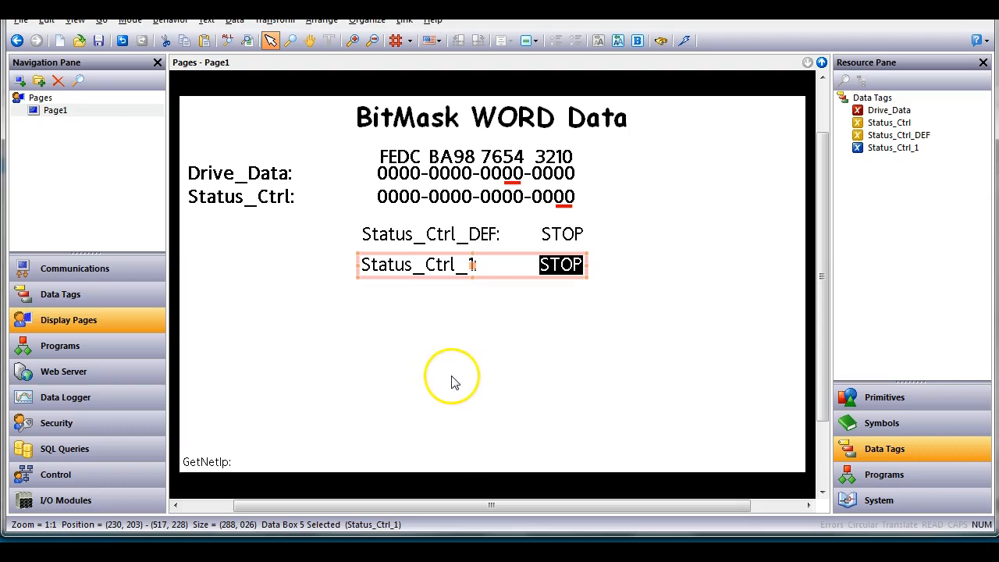
pyautogui.click(495, 374)
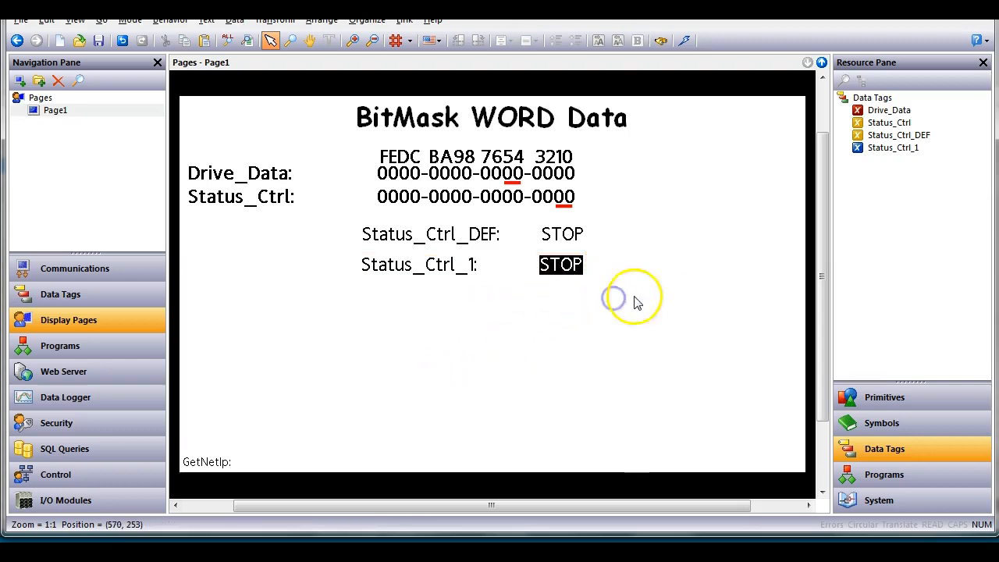
pyautogui.click(565, 264)
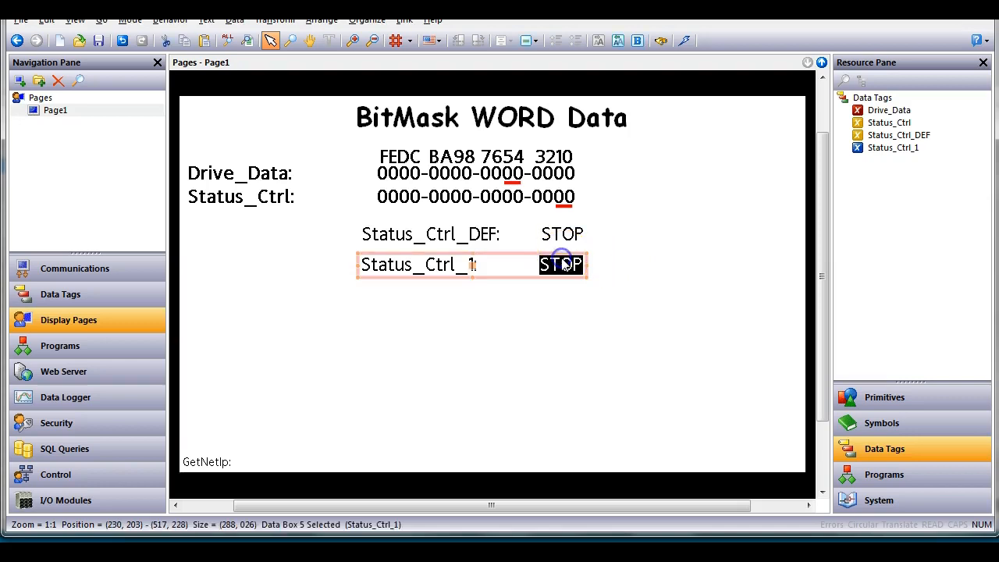
# Step: Toggle data entry off and back on for the Status_Ctrl_1 data box to compare how it looks
pyautogui.rightClick(572, 266)
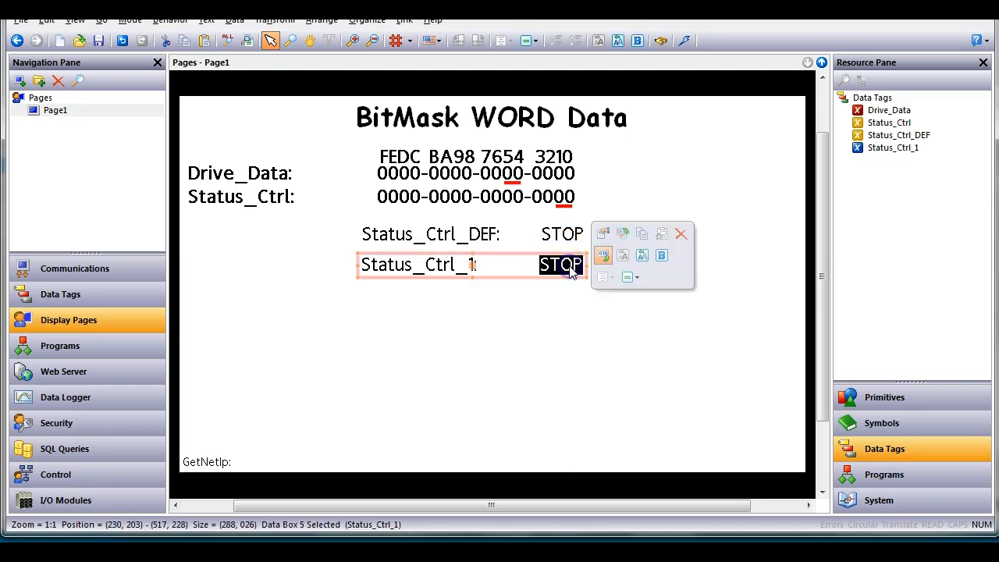
pyautogui.click(608, 262)
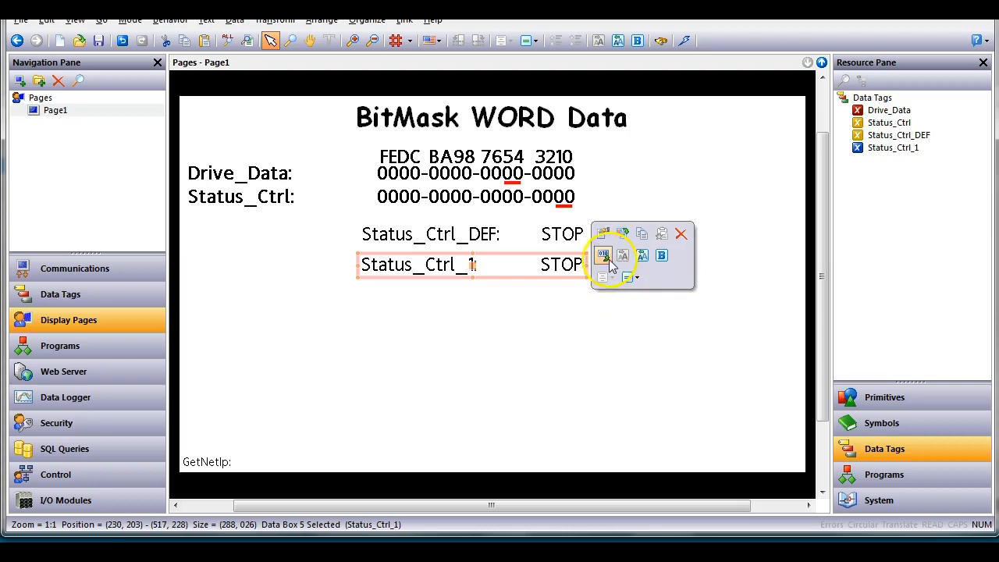
pyautogui.click(603, 256)
pyautogui.click(634, 325)
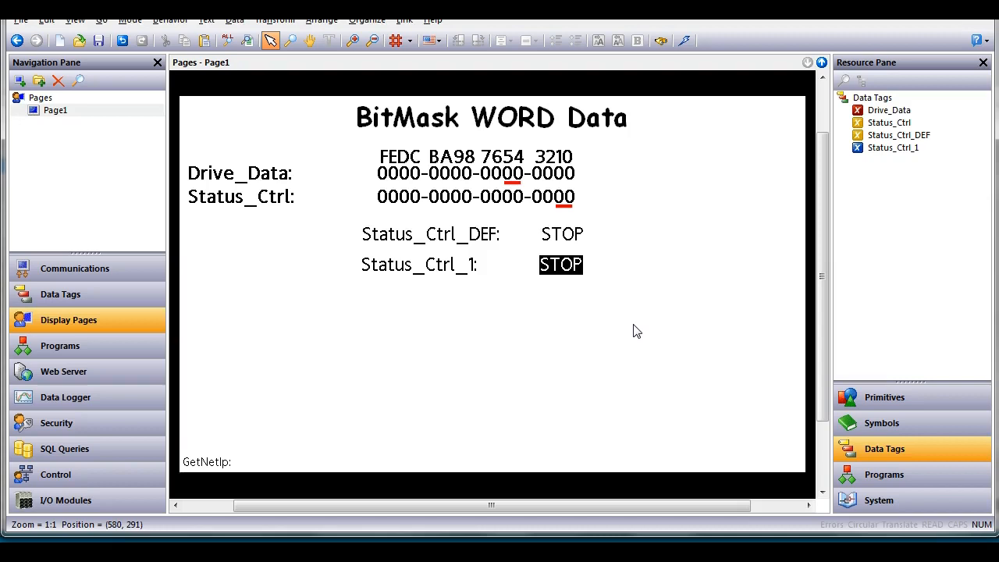
# Step: Create a new data tag below Status_Ctrl_1 and set its source to the Status_Ctrl_1 tag
pyautogui.click(95, 300)
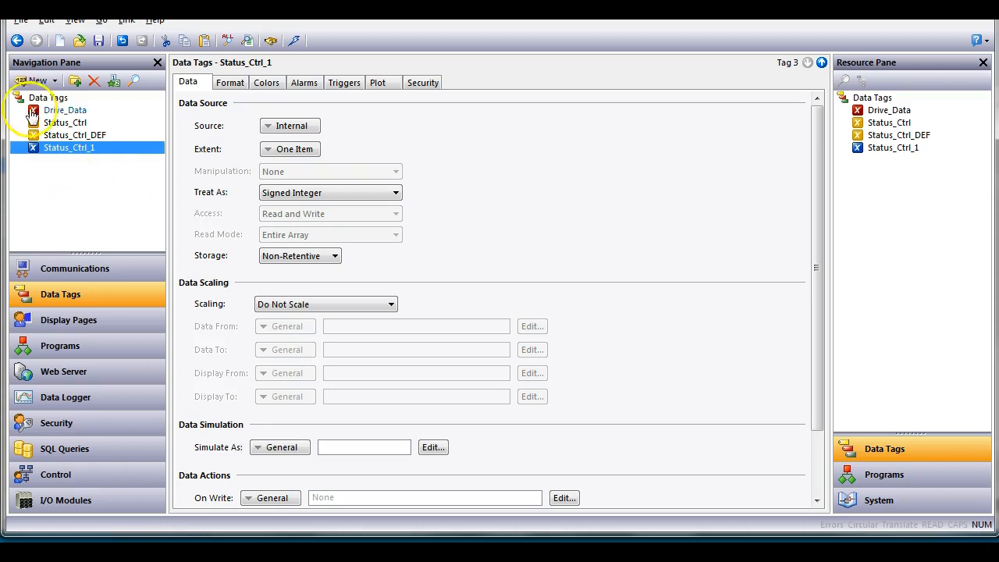
pyautogui.click(37, 81)
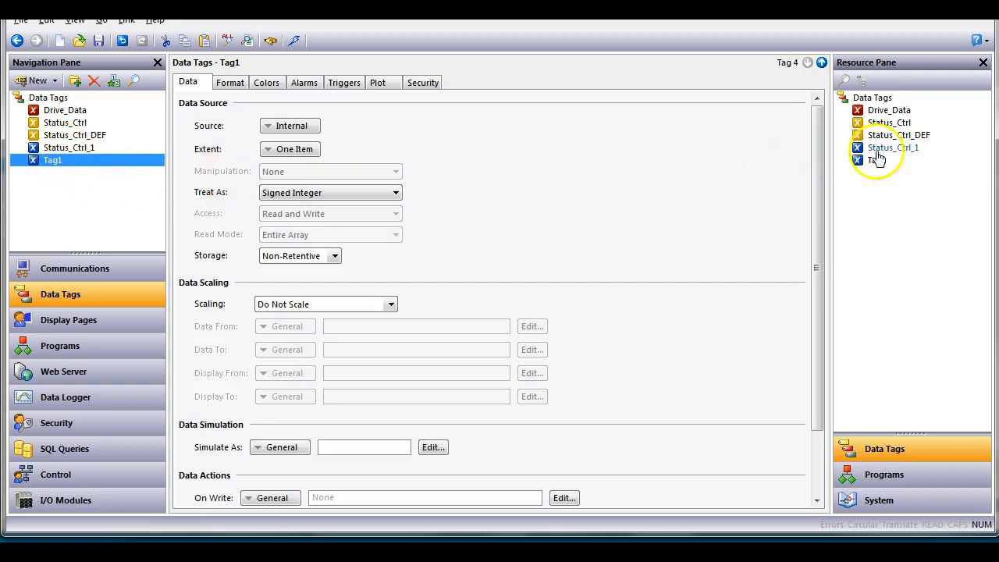
pyautogui.moveTo(858, 153); pyautogui.dragTo(372, 132)
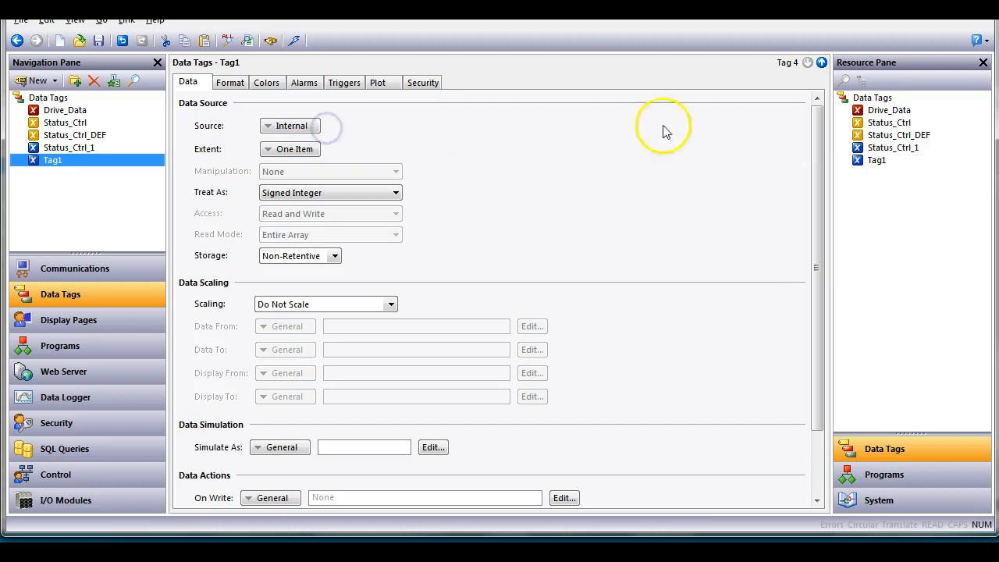
pyautogui.moveTo(898, 148); pyautogui.dragTo(312, 127)
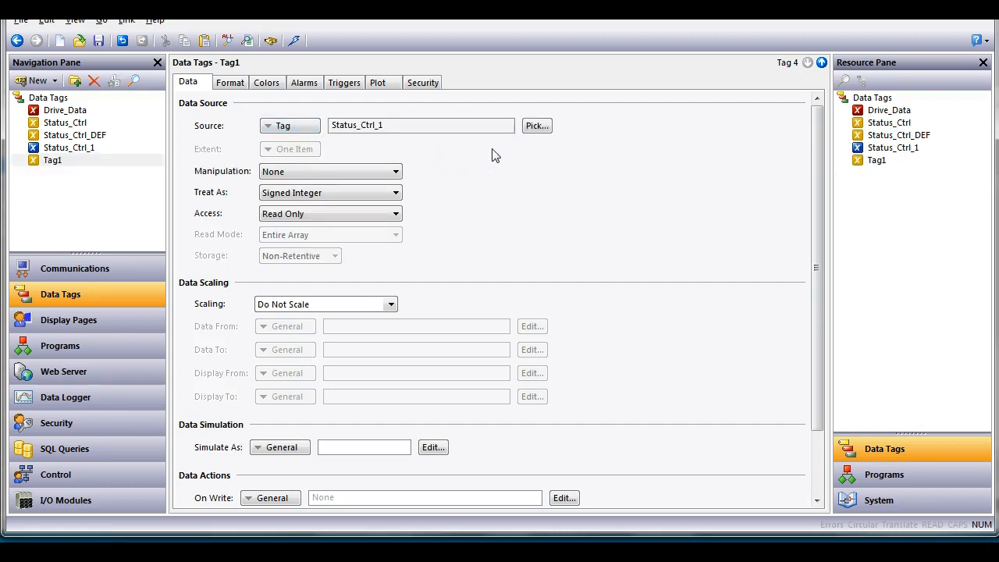
# Step: Set Tag1's format type to Numeric with a Binary number base, 16 digits before the decimal point and grouped digits
pyautogui.click(231, 82)
pyautogui.click(390, 216)
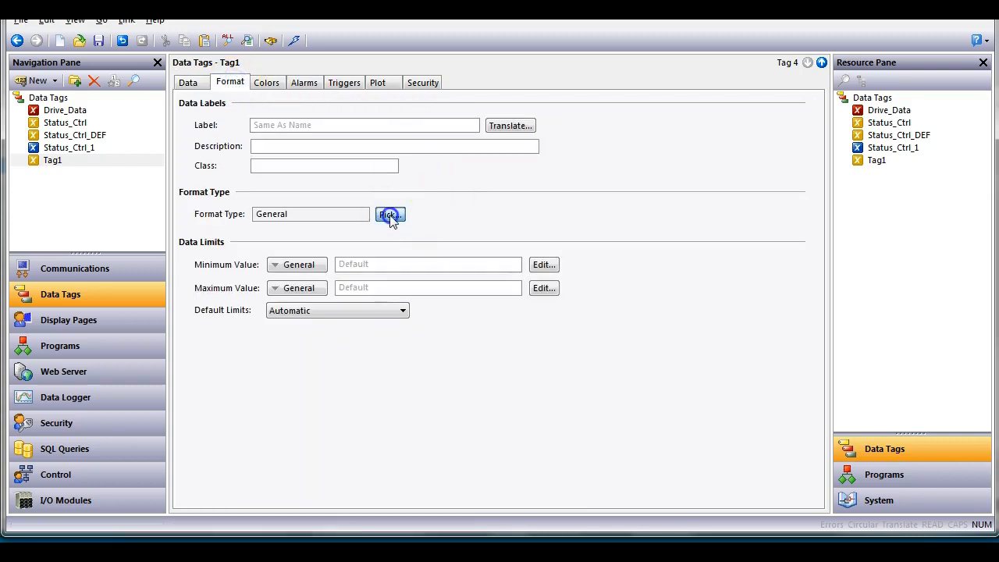
pyautogui.click(406, 226)
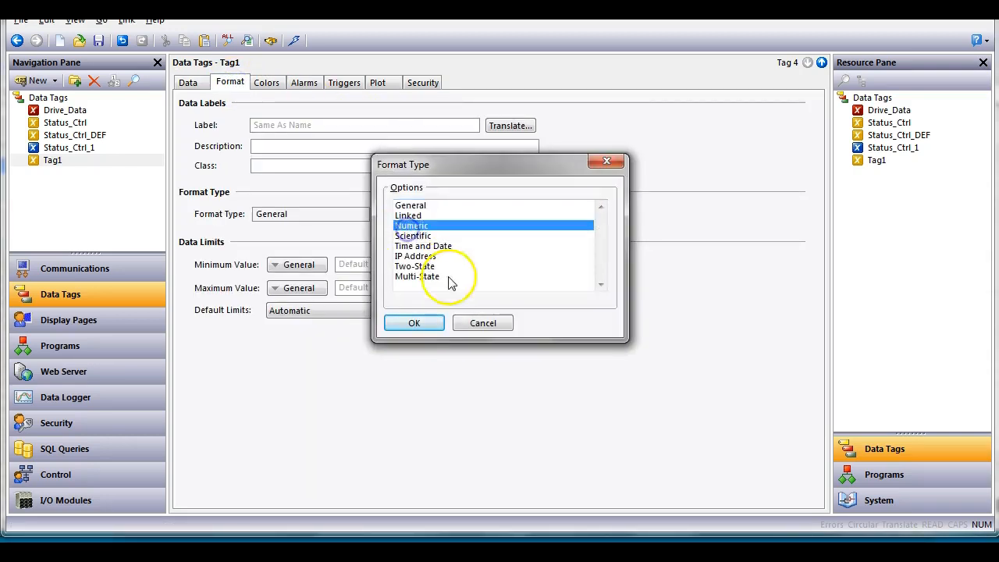
pyautogui.click(413, 323)
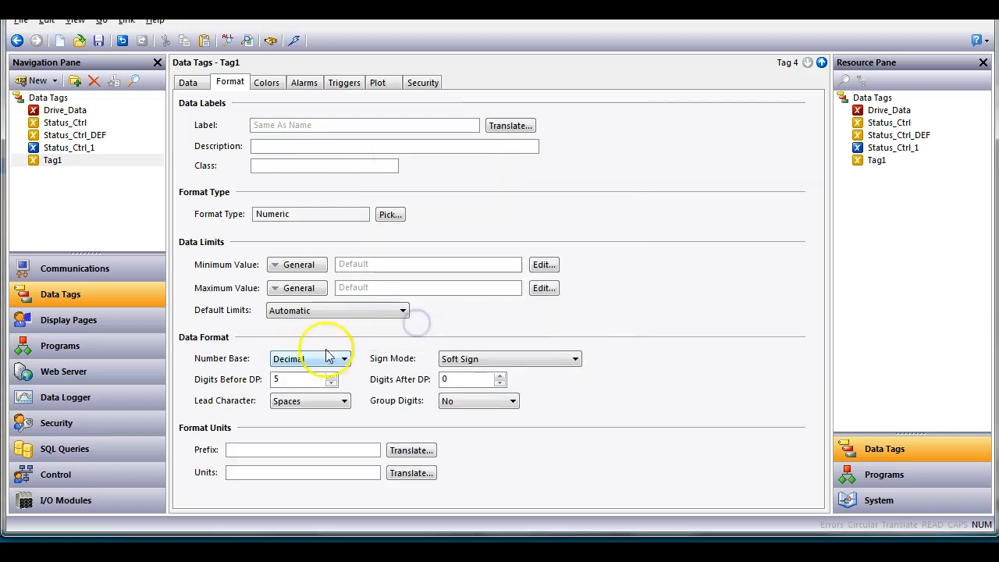
pyautogui.click(328, 359)
pyautogui.click(323, 391)
pyautogui.click(282, 380)
pyautogui.write('16')
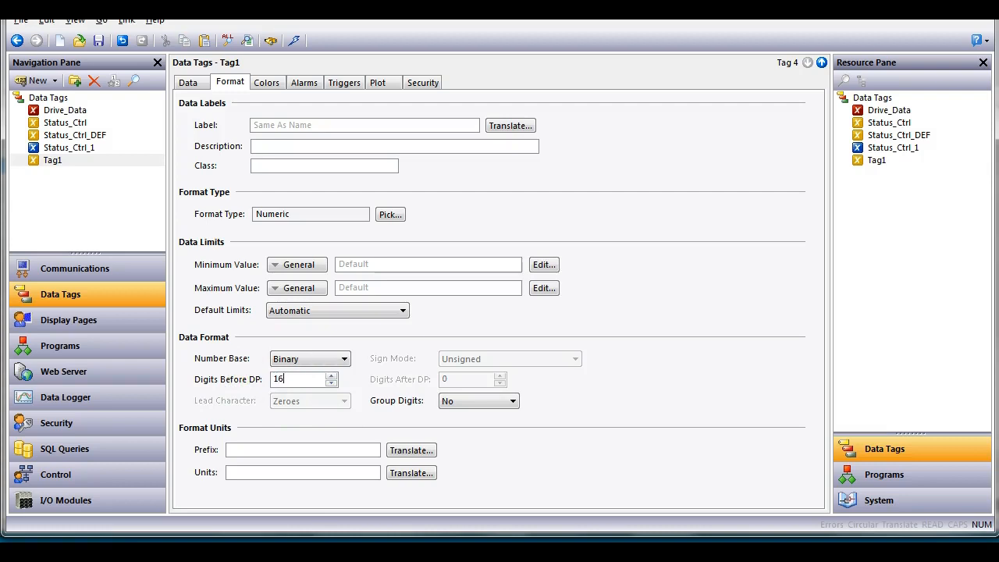
pyautogui.click(468, 401)
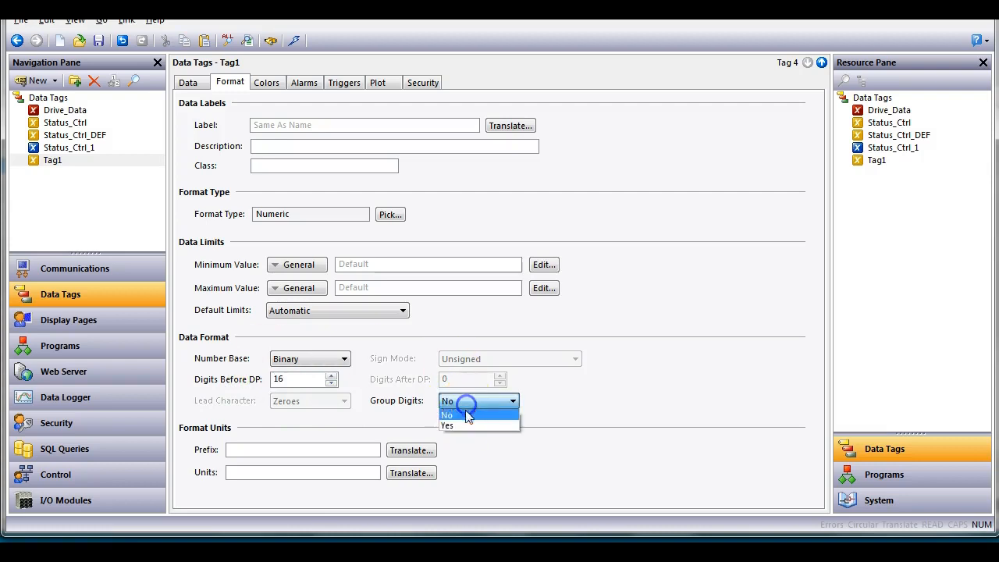
pyautogui.click(466, 423)
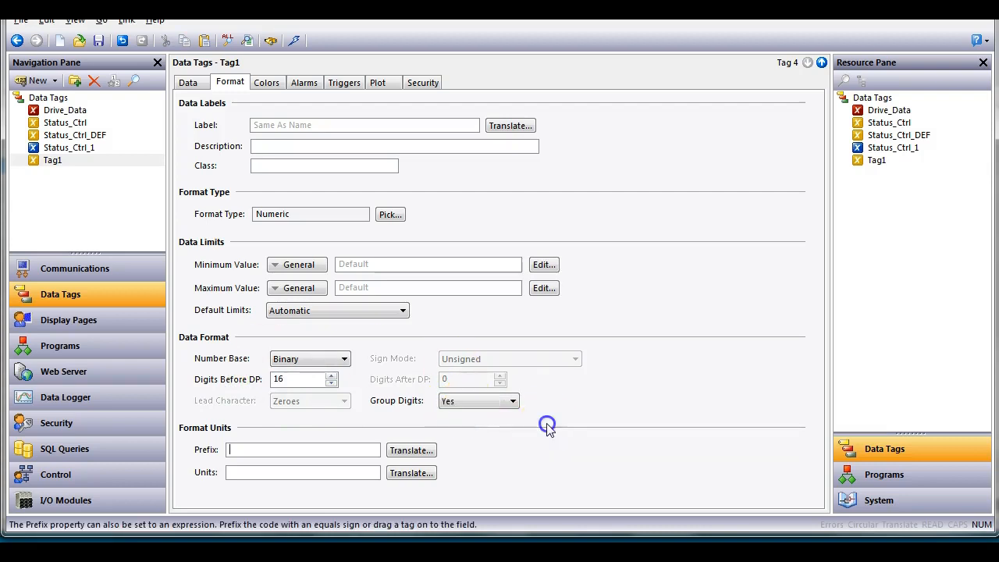
# Step: Place Tag1 as a data box on Page1 below Status_Ctrl_1 and make it the same size as the Status_Ctrl box
pyautogui.click(94, 320)
pyautogui.moveTo(874, 161); pyautogui.dragTo(452, 314)
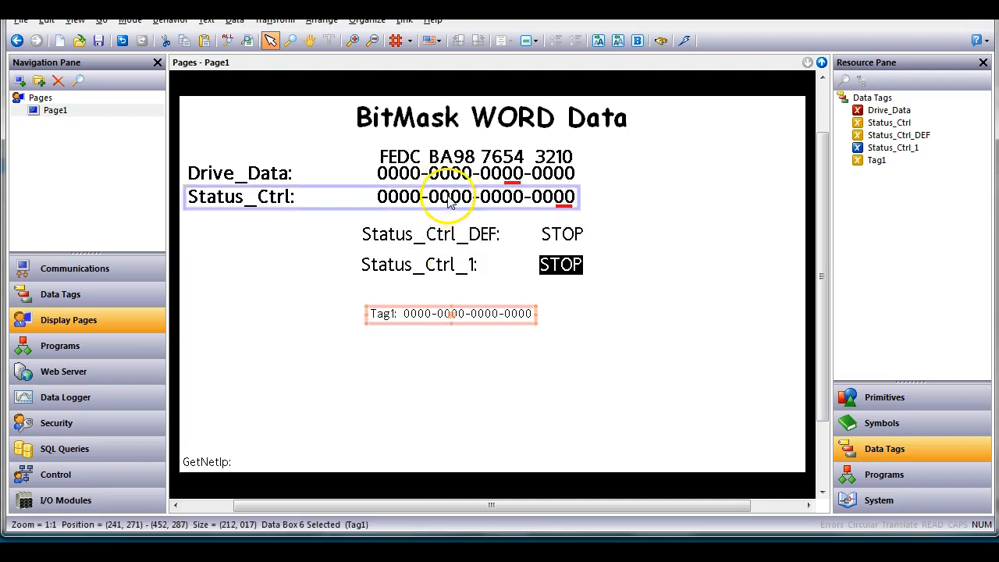
pyautogui.rightClick(491, 320)
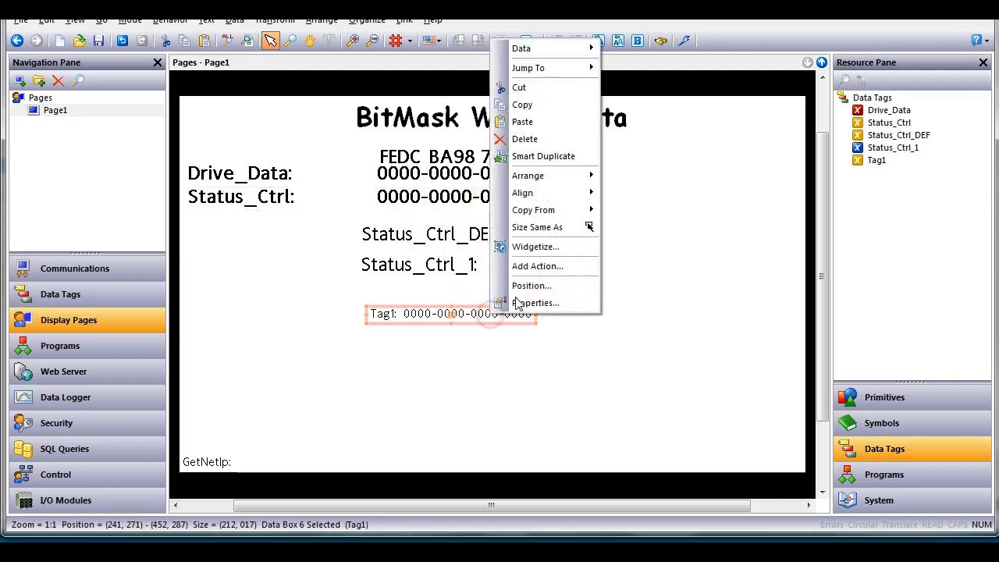
pyautogui.click(544, 228)
pyautogui.click(531, 197)
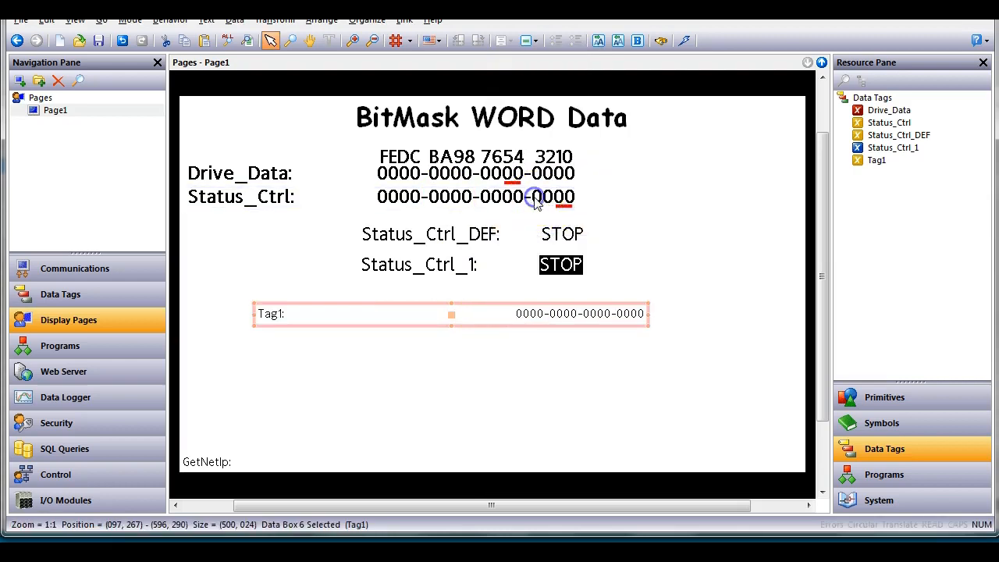
# Step: Copy the formatting of the Status_Ctrl data box to the Tag1 data box
pyautogui.rightClick(582, 313)
pyautogui.moveTo(671, 210)
pyautogui.click(724, 209)
pyautogui.click(535, 197)
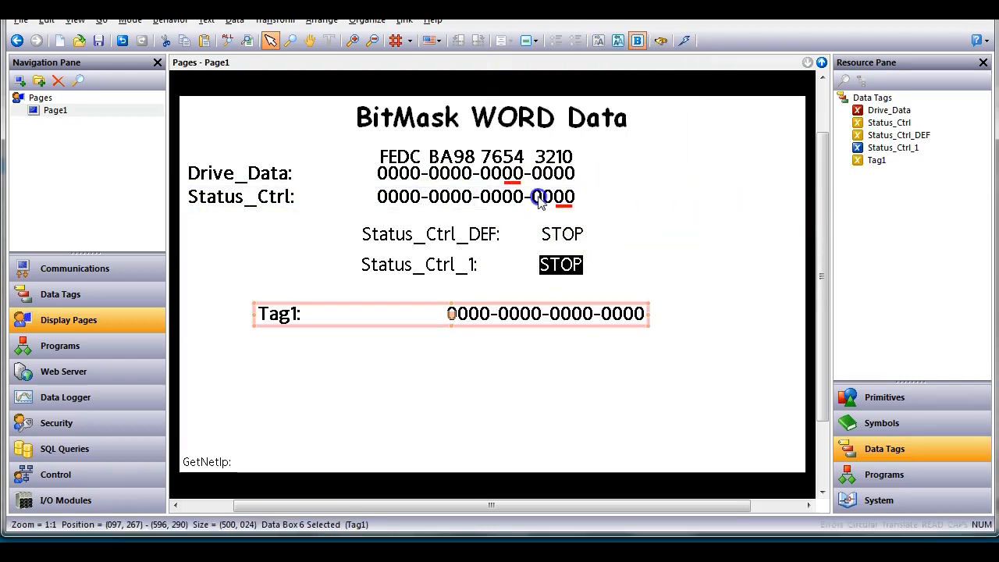
# Step: Align the Tag1 data box with the Status_Ctrl box's left edge and nudge it slightly up
pyautogui.rightClick(522, 315)
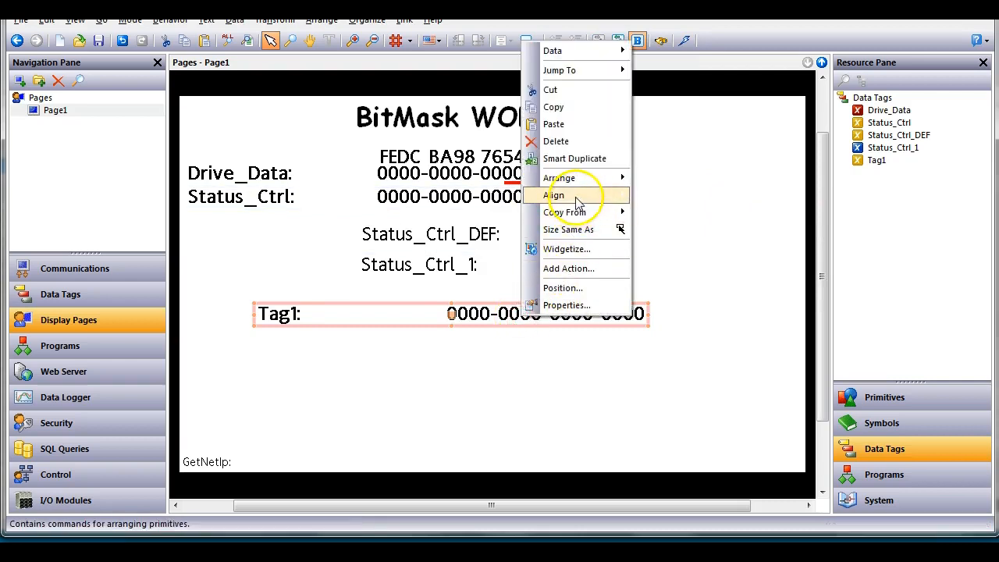
pyautogui.moveTo(577, 195)
pyautogui.click(665, 215)
pyautogui.click(540, 199)
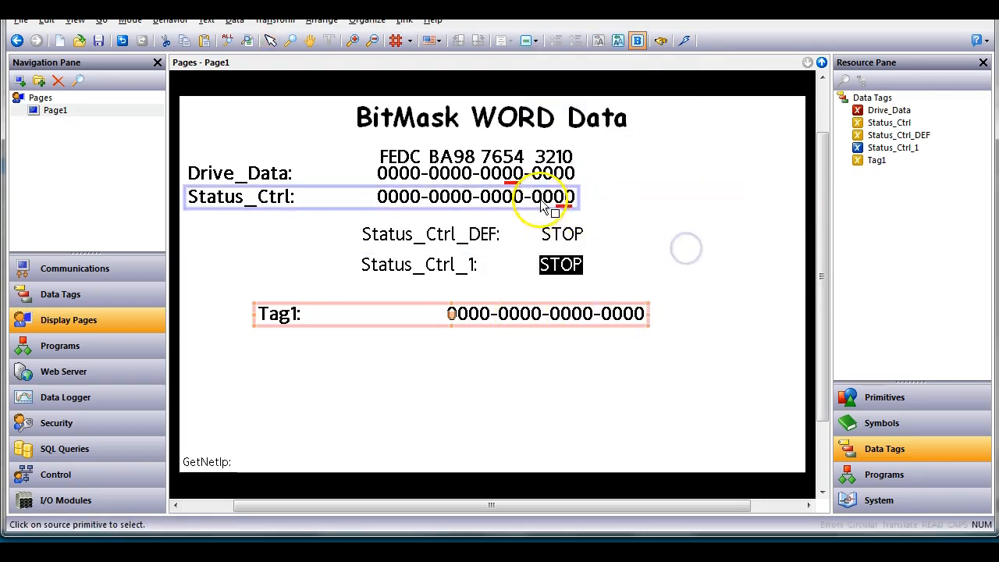
pyautogui.press('Up')
pyautogui.press('Up')
pyautogui.press('Up')
pyautogui.press('Up')
pyautogui.press('Up')
pyautogui.press('Up')
pyautogui.press('Up')
pyautogui.press('Up')
pyautogui.click(500, 338)
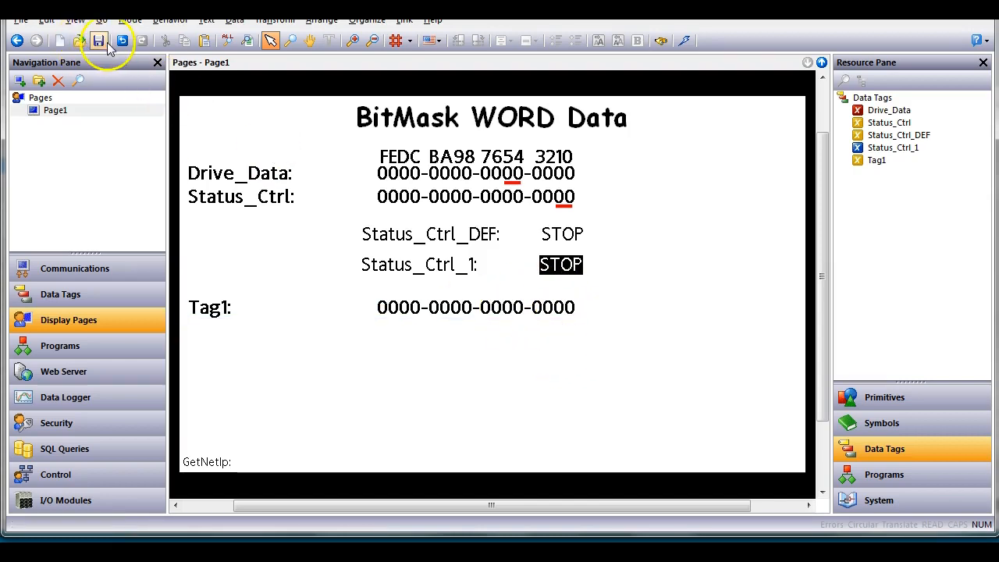
# Step: Save the database and download it to the target device, acknowledging the Control Module warning
pyautogui.click(683, 41)
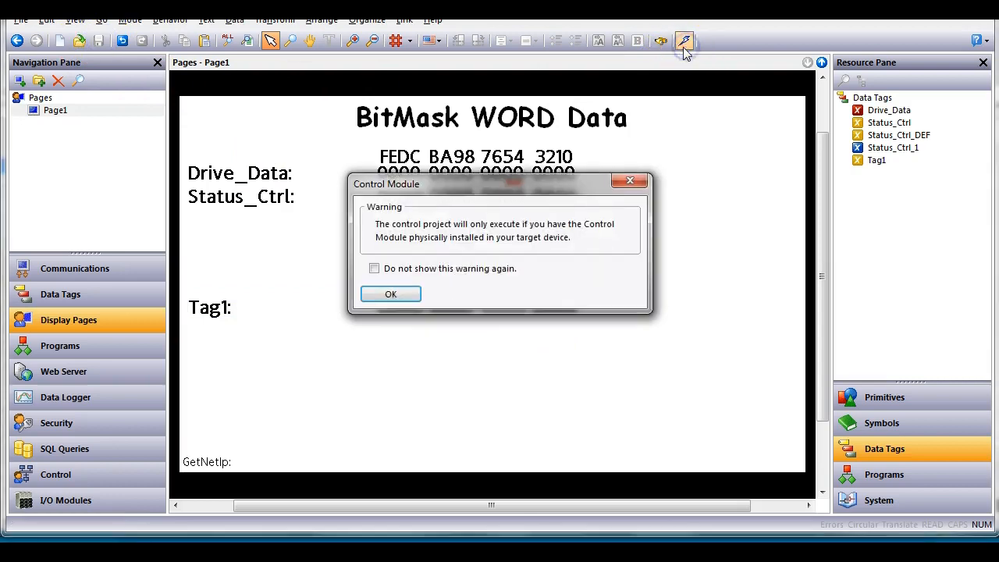
pyautogui.click(394, 294)
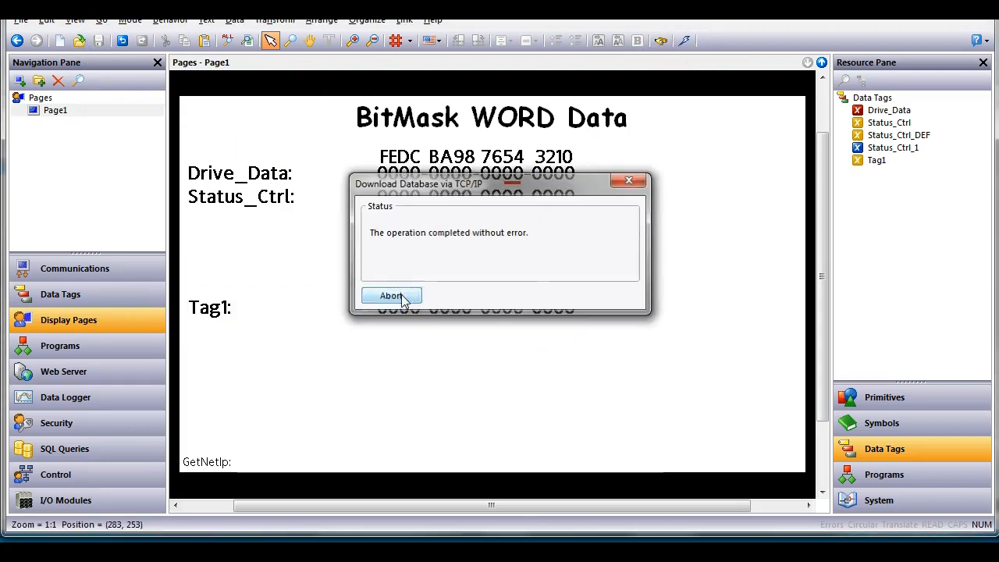
pyautogui.click(402, 300)
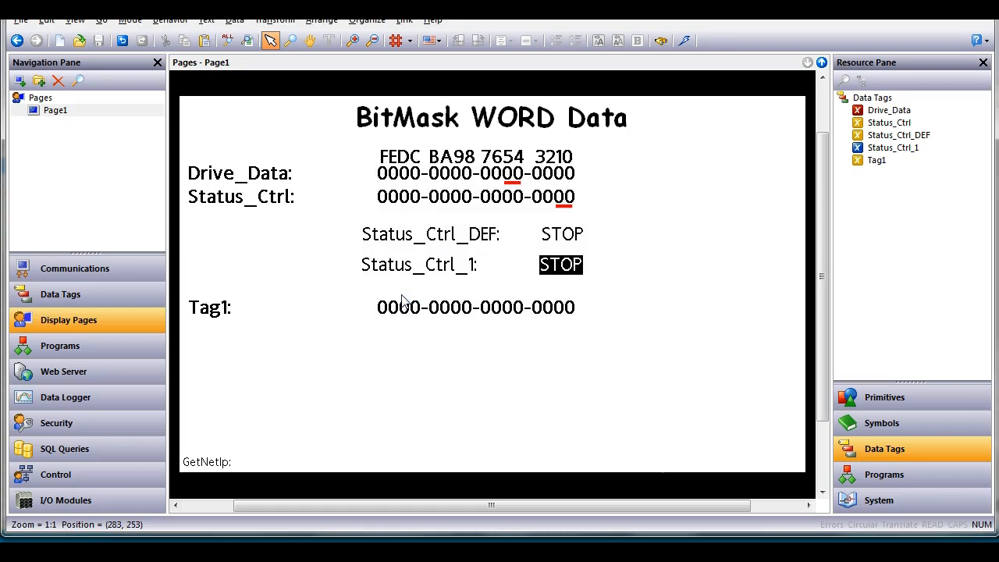
pyautogui.click(325, 553)
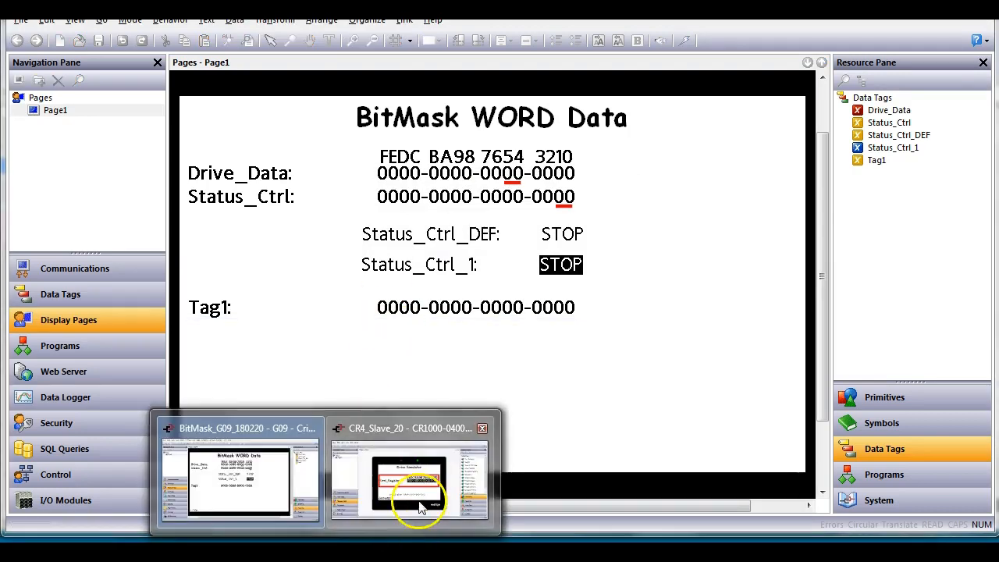
pyautogui.click(420, 507)
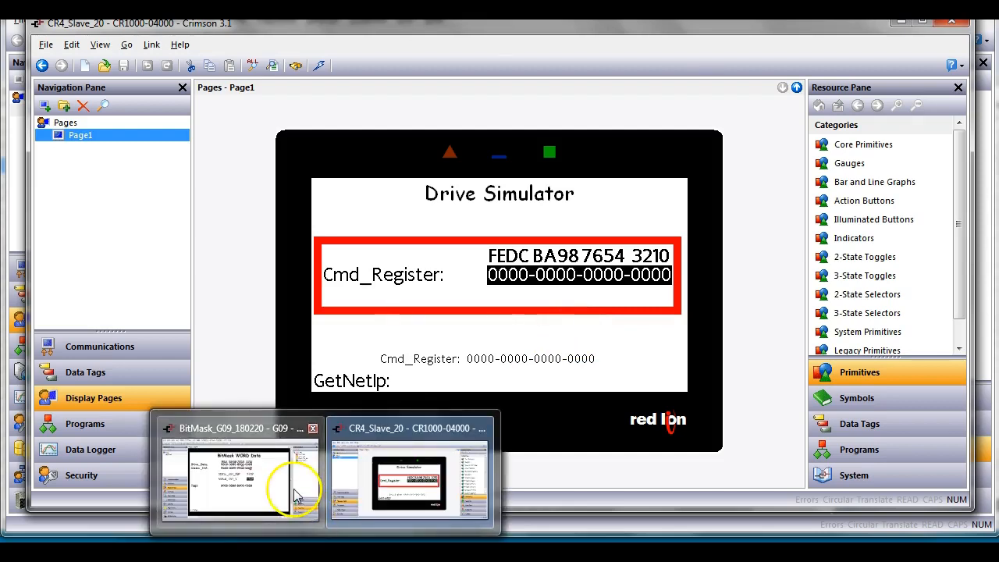
pyautogui.click(295, 492)
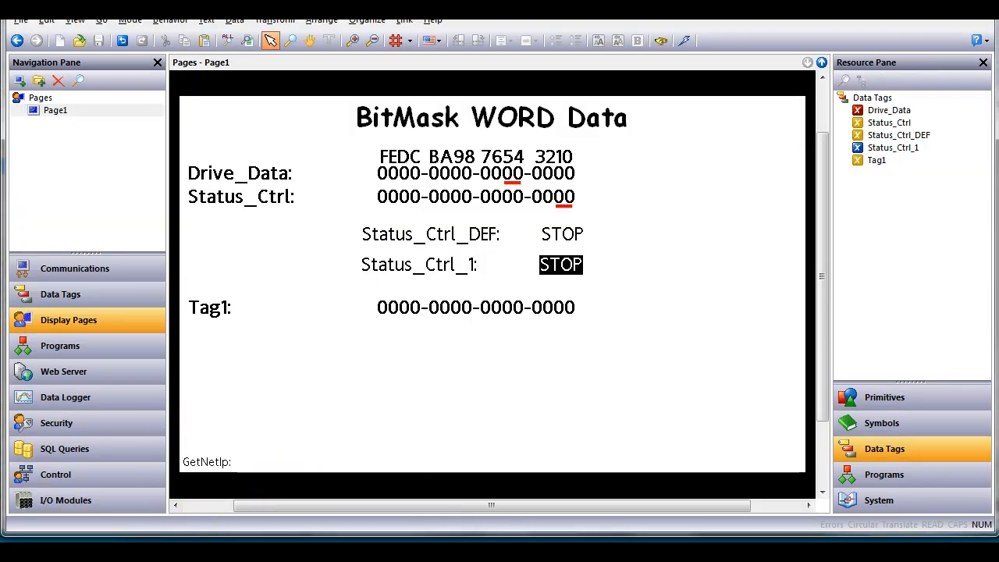
# Step: Switch to the Enhanced Web Server browser view and test the Status_Ctrl_1 entry field with RUN and PAUSE, ending on PAUSE
pyautogui.click(123, 529)
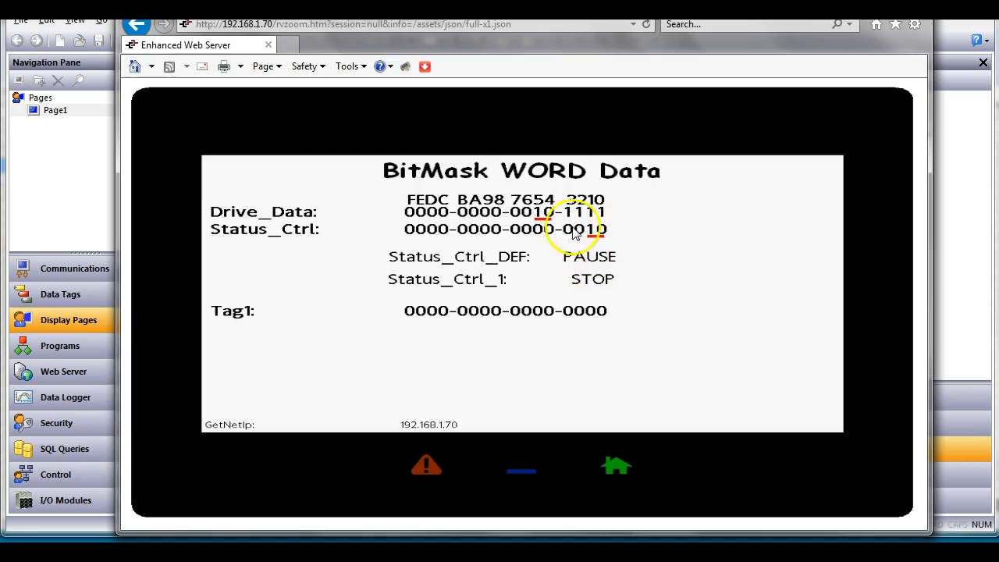
pyautogui.click(602, 282)
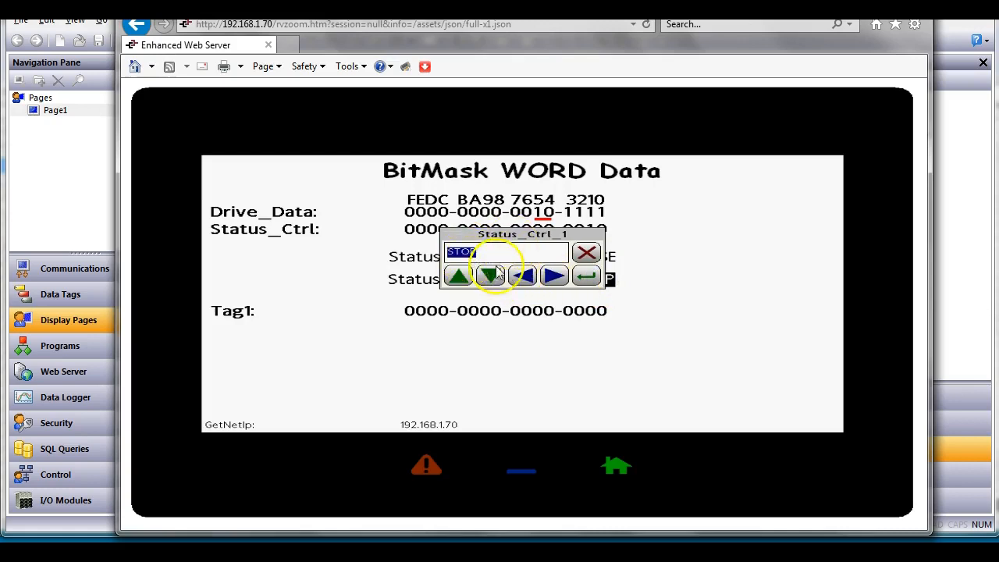
pyautogui.click(462, 275)
pyautogui.click(462, 278)
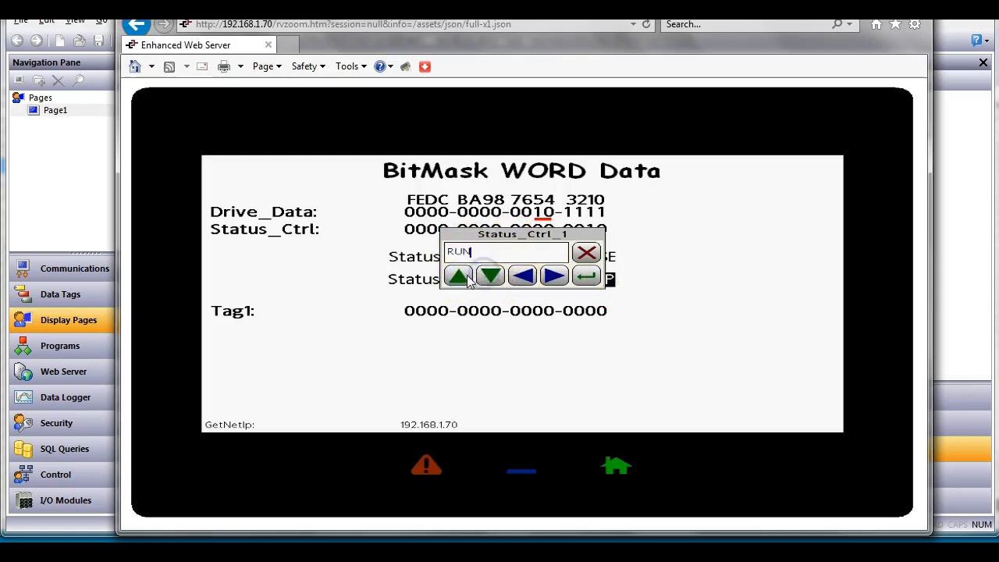
pyautogui.click(585, 276)
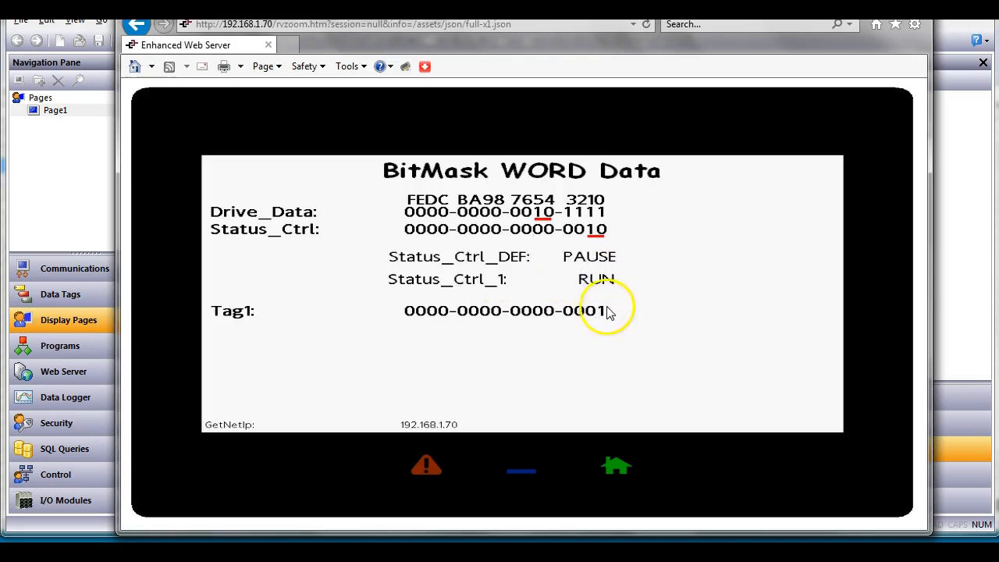
pyautogui.click(597, 279)
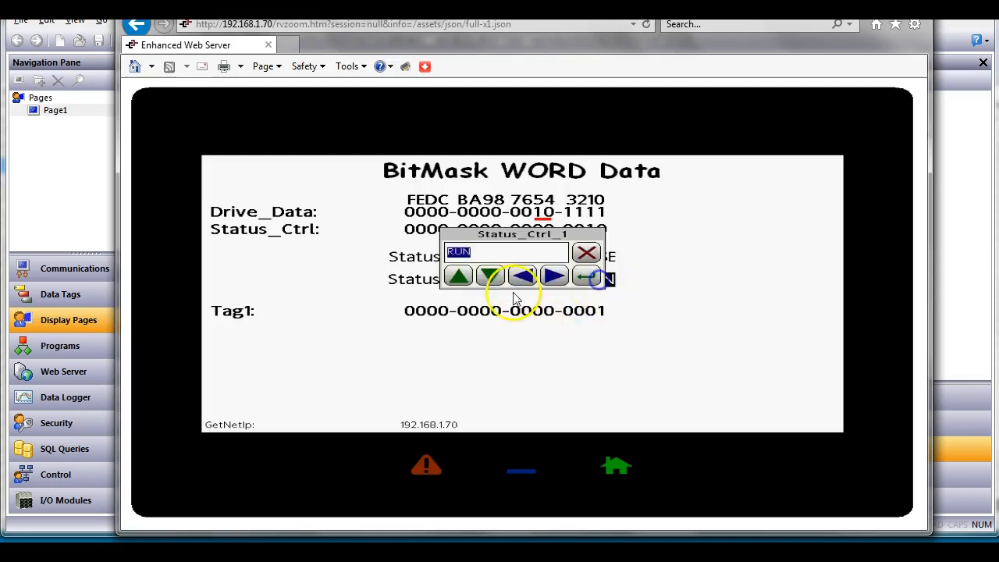
pyautogui.click(458, 276)
pyautogui.click(586, 276)
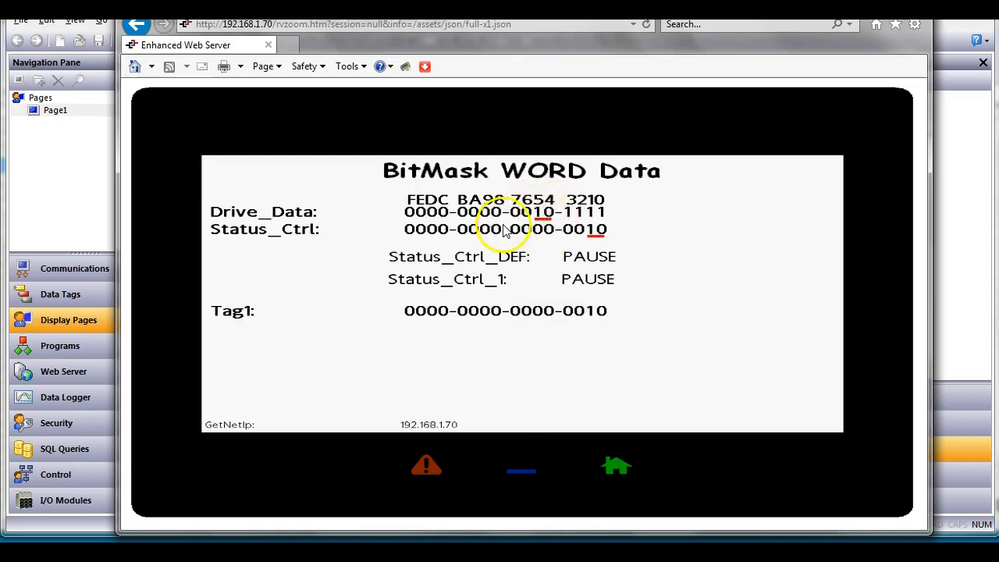
# Step: Switch back to the Crimson database and open Tag1's data source settings
pyautogui.click(79, 198)
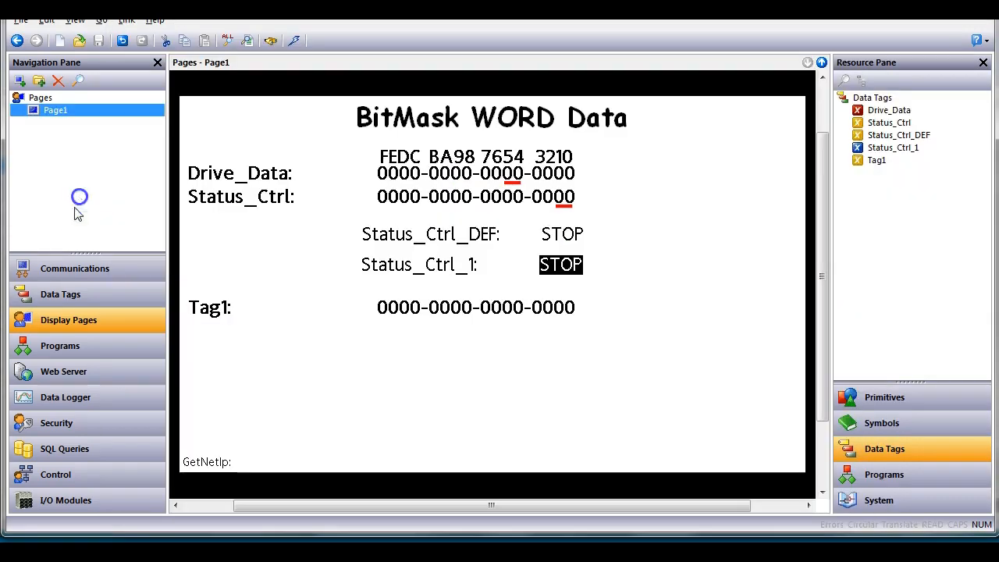
pyautogui.click(100, 297)
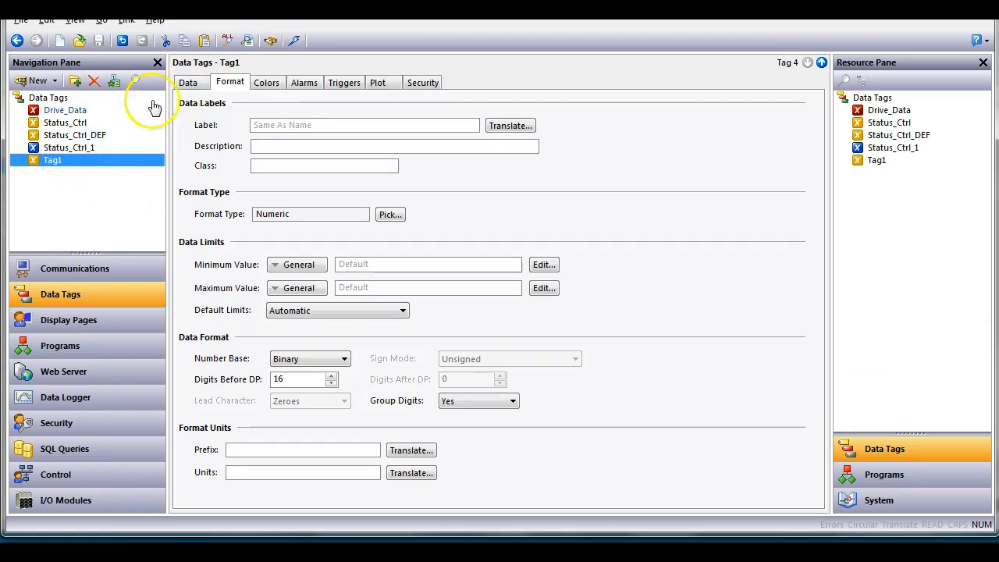
pyautogui.click(191, 84)
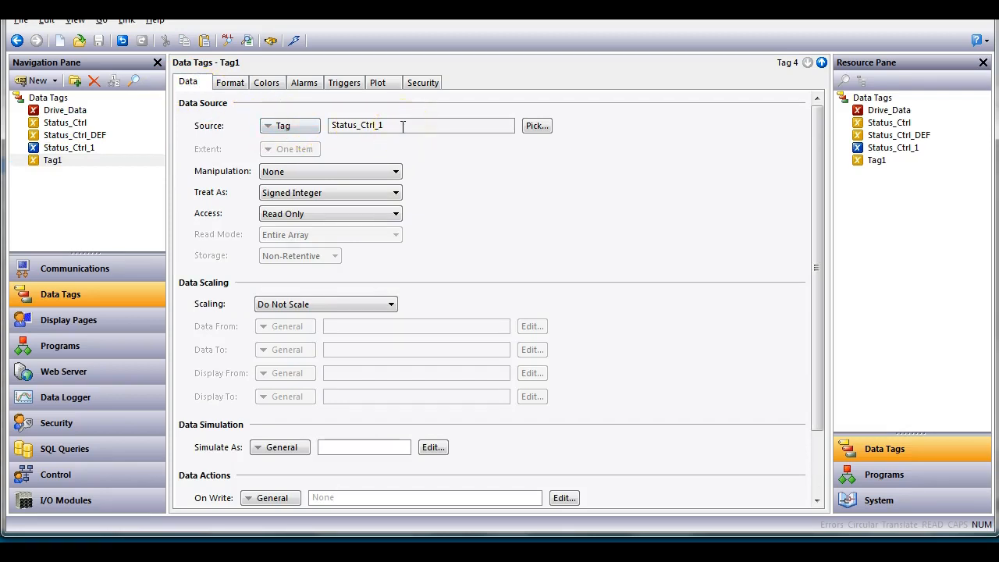
# Step: Set Tag1's data source to the expression Status_Ctrl_1 << 4
pyautogui.click(403, 127)
pyautogui.click(403, 128)
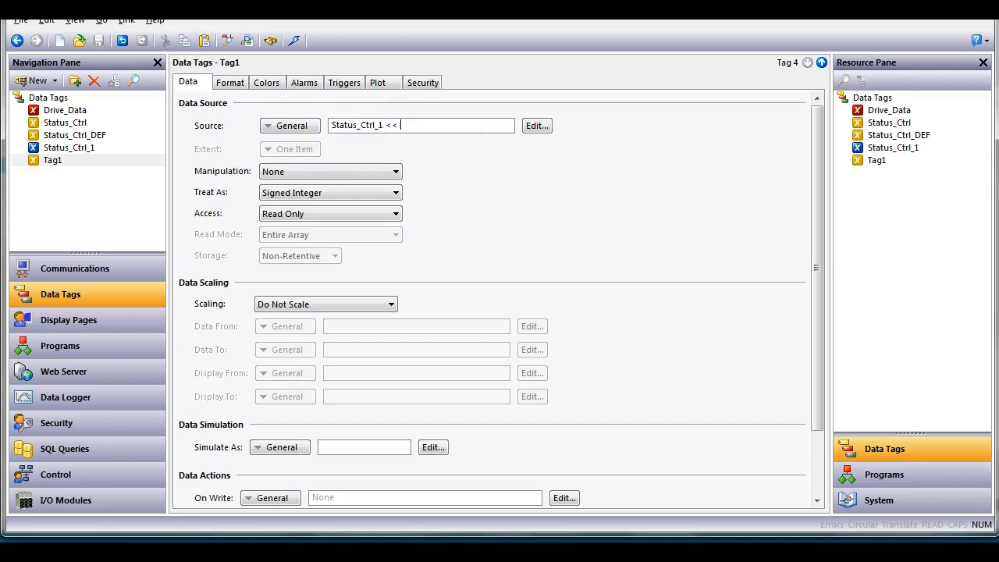
pyautogui.write('<< 4')
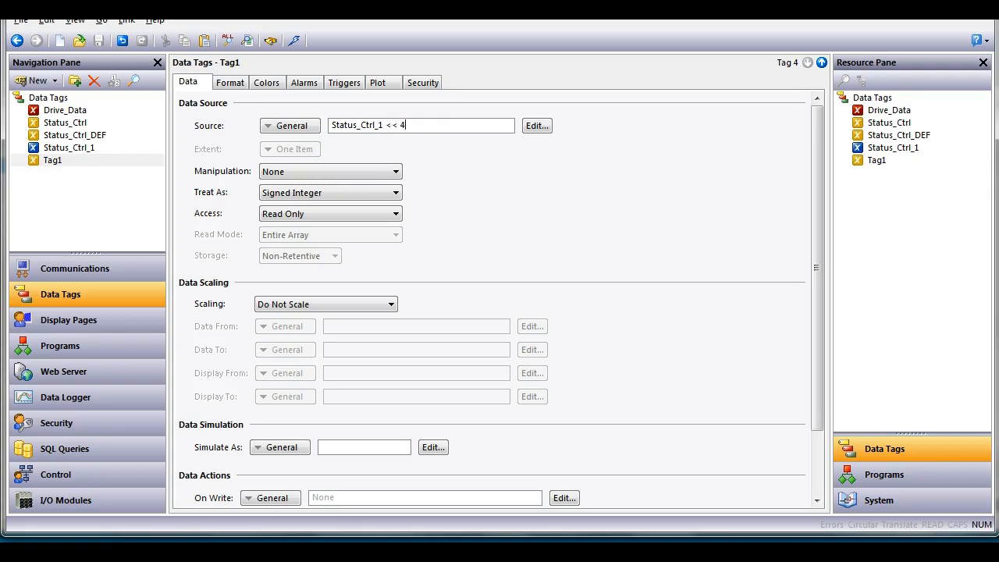
pyautogui.press('Return')
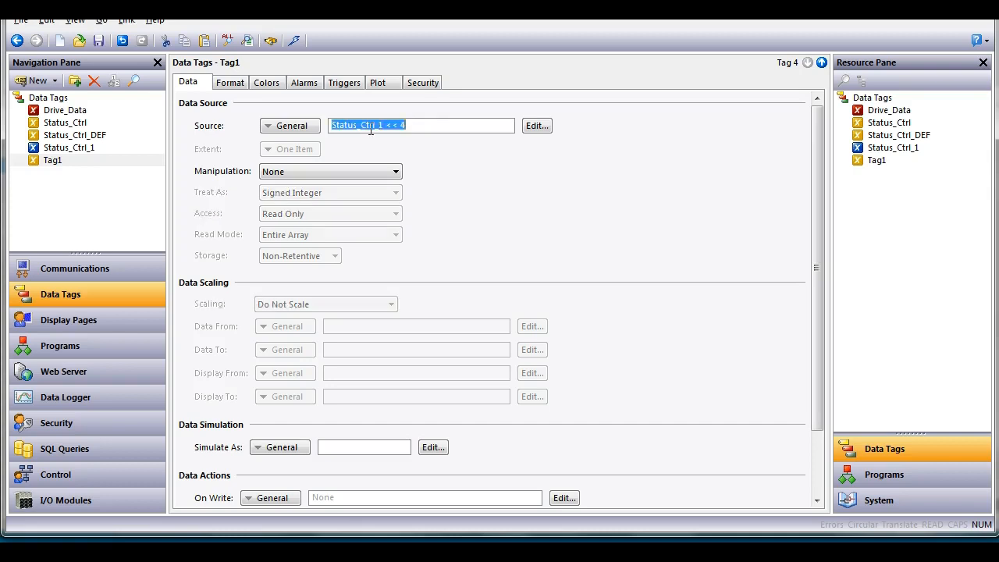
# Step: Save the database and download it to the target device
pyautogui.click(99, 41)
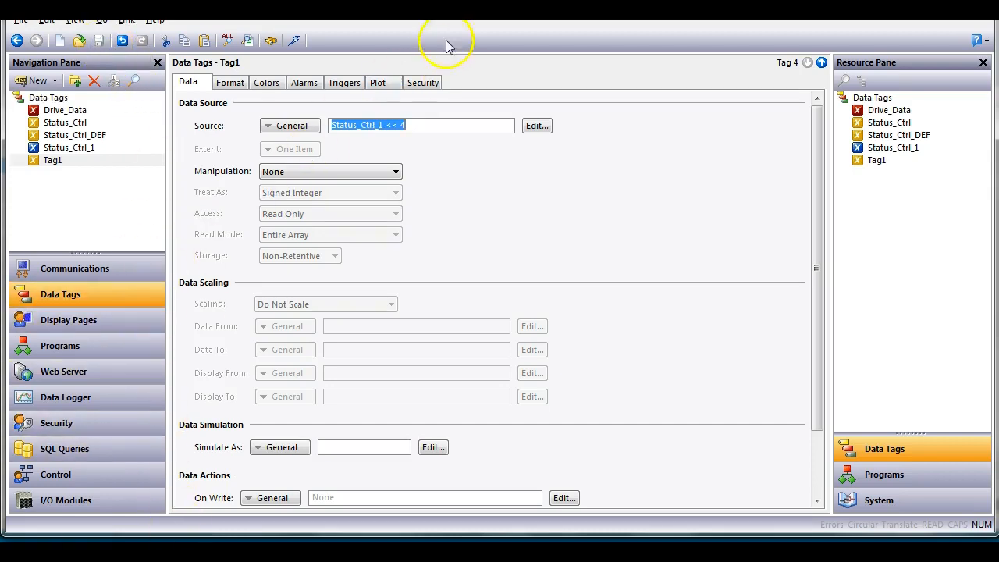
pyautogui.click(295, 43)
pyautogui.click(393, 296)
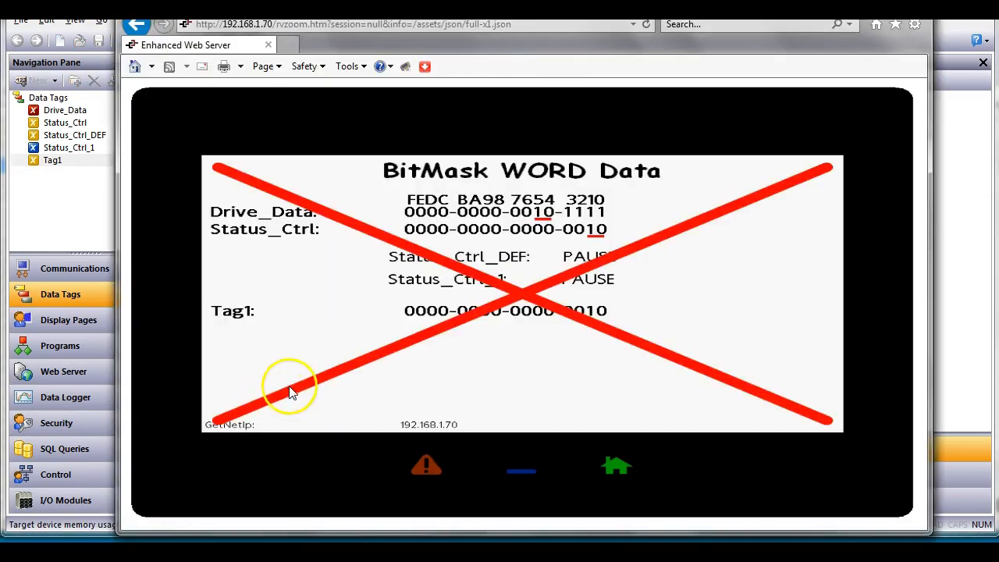
# Step: Reconnect the Enhanced Web Server browser view and set Status_Ctrl_1 to PAUSE to test the shifted Tag1 value
pyautogui.click(471, 392)
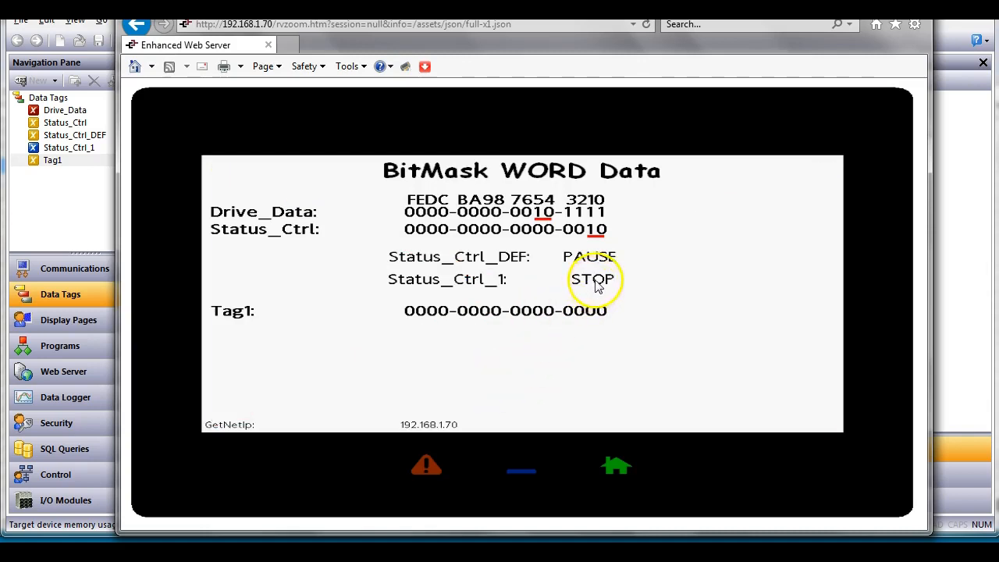
pyautogui.click(595, 286)
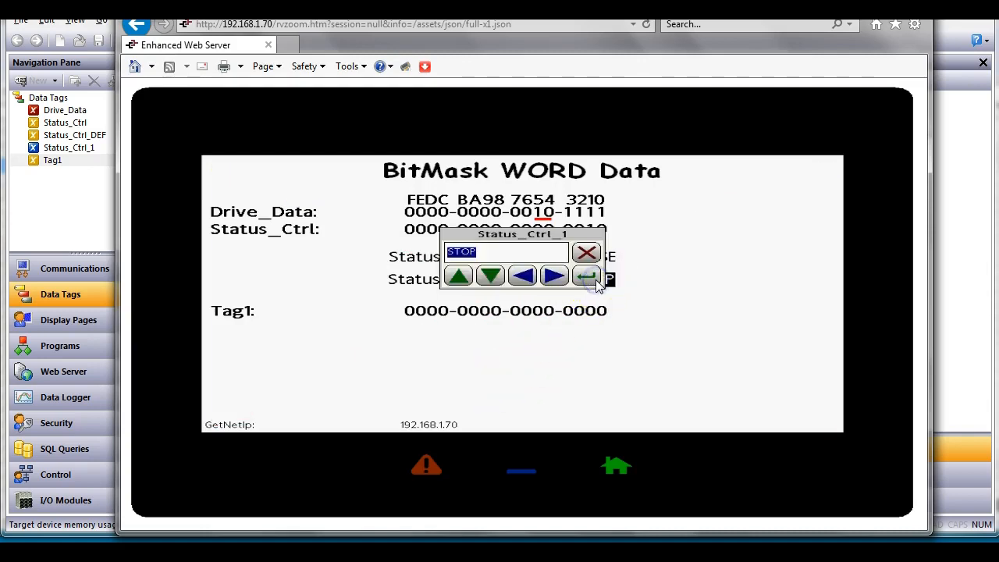
pyautogui.click(459, 276)
pyautogui.click(459, 277)
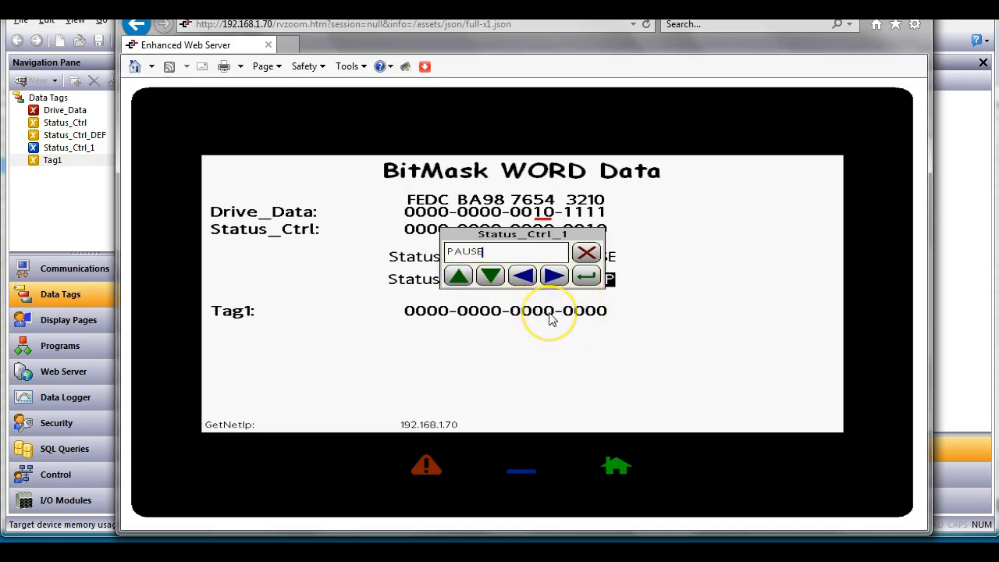
pyautogui.click(587, 276)
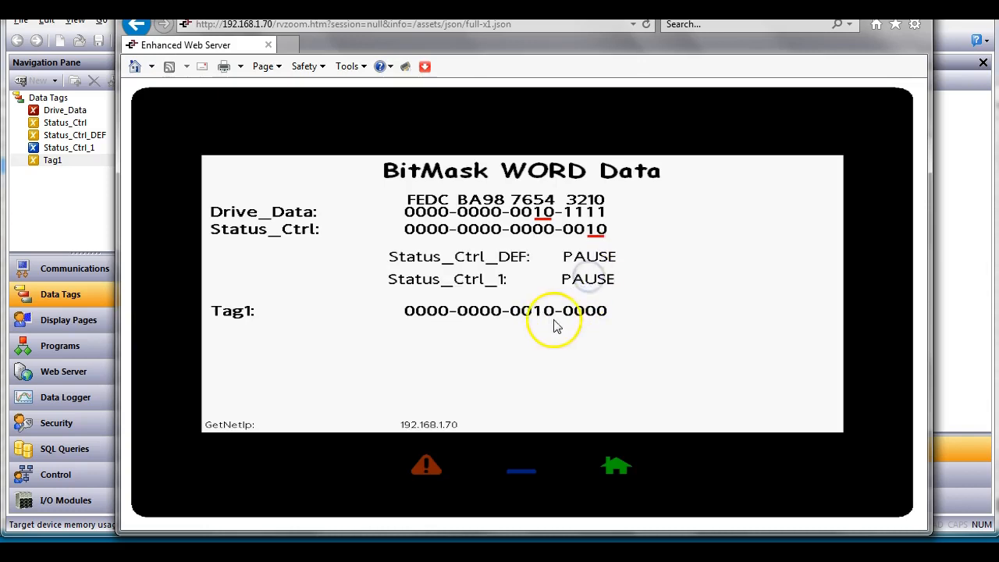
# Step: Set Status_Ctrl_1 to HOLD on the device page to test Tag1 with another state
pyautogui.click(596, 281)
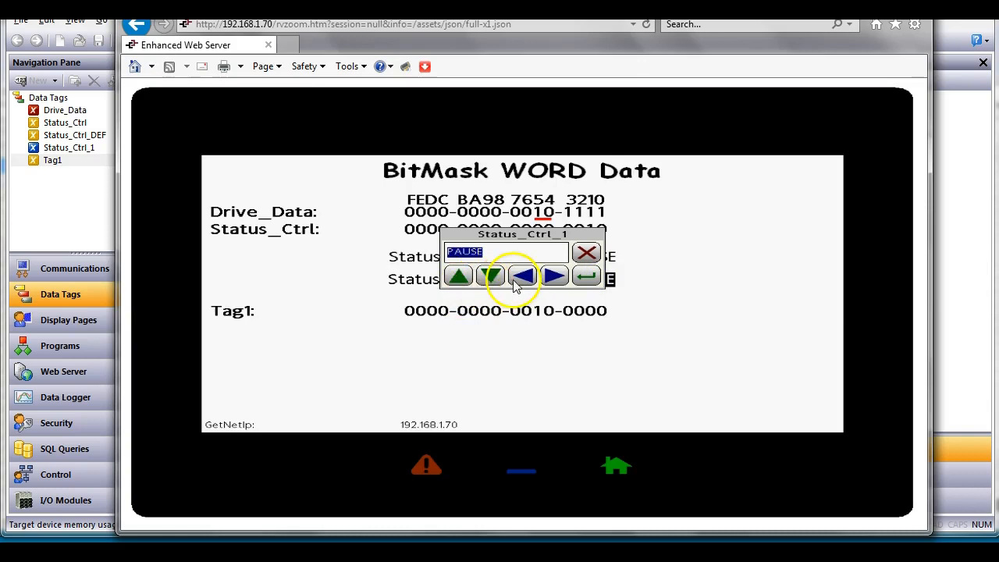
pyautogui.click(465, 277)
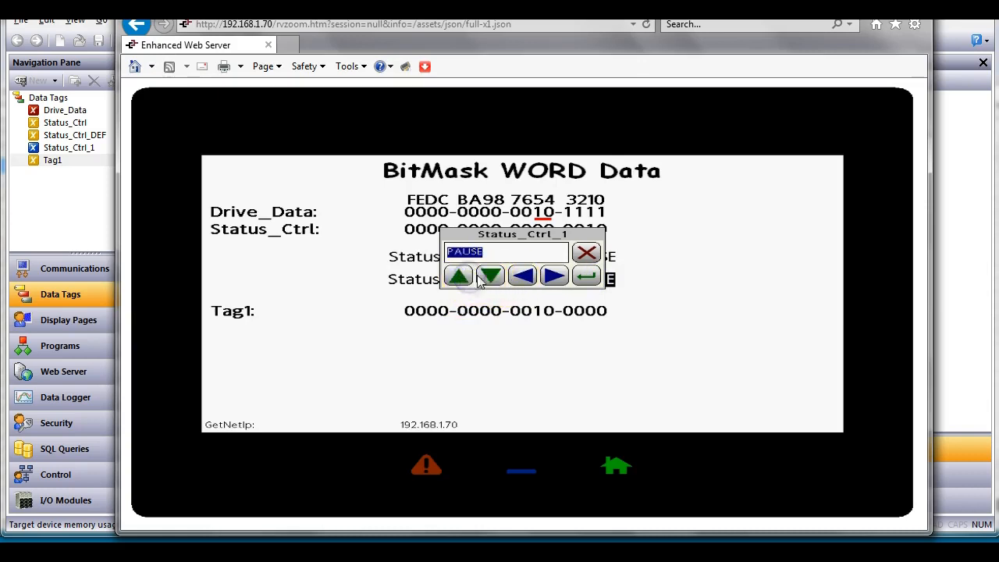
pyautogui.click(490, 276)
pyautogui.click(456, 276)
pyautogui.click(458, 276)
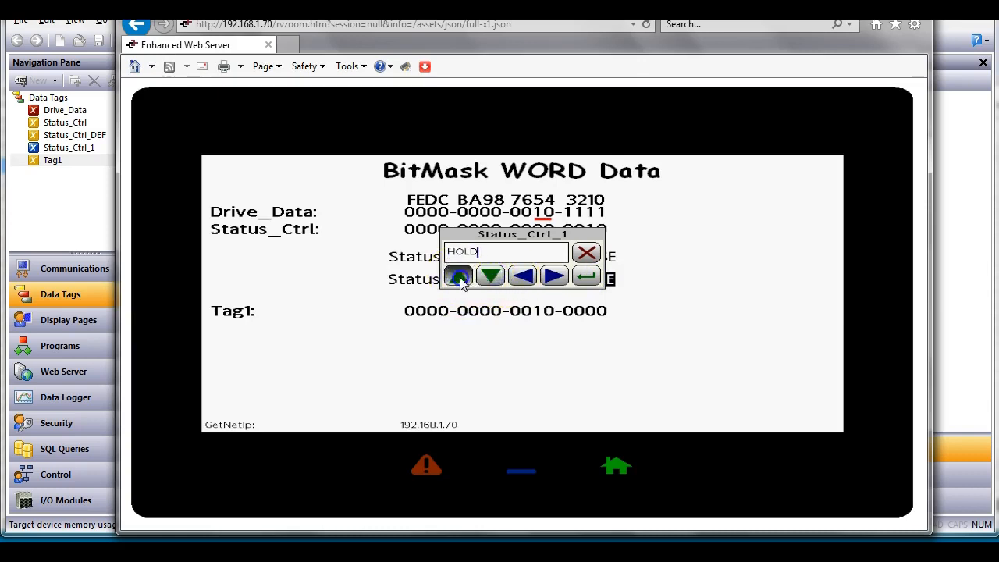
pyautogui.click(589, 280)
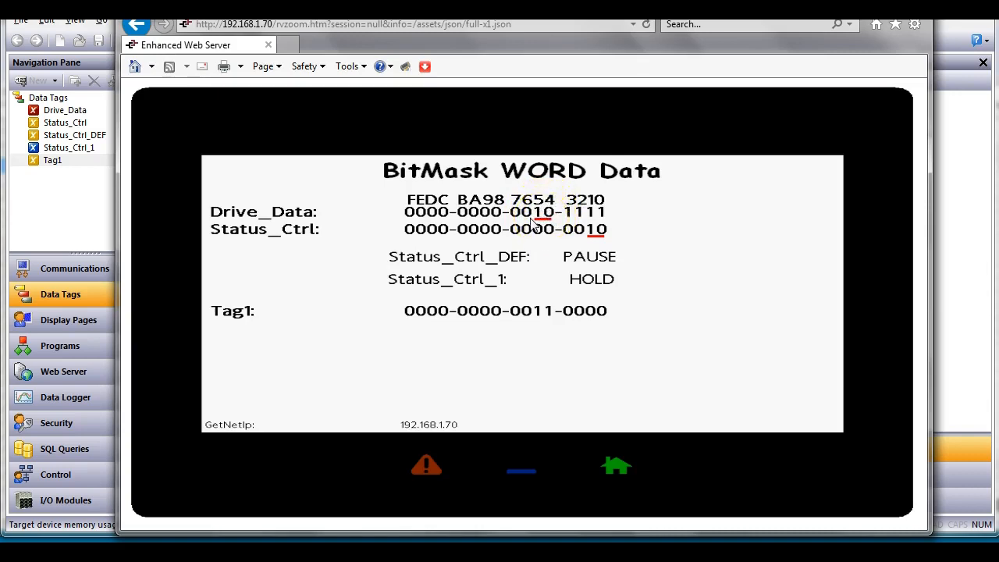
# Step: Switch back to the Crimson database, add a new numeric tag after Tag1, and assign Drive_Data as its source
pyautogui.click(76, 305)
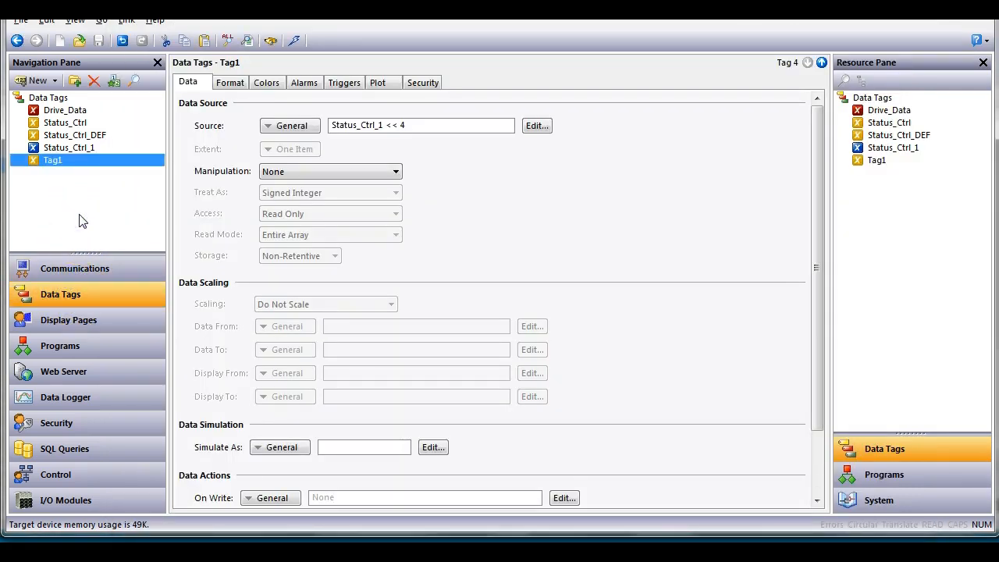
pyautogui.click(31, 80)
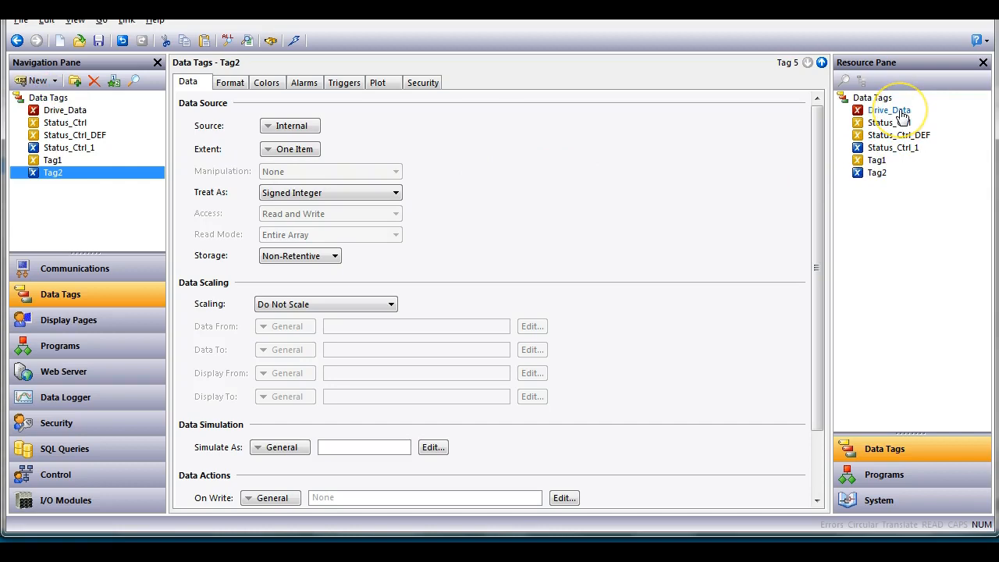
pyautogui.moveTo(902, 113); pyautogui.dragTo(320, 125)
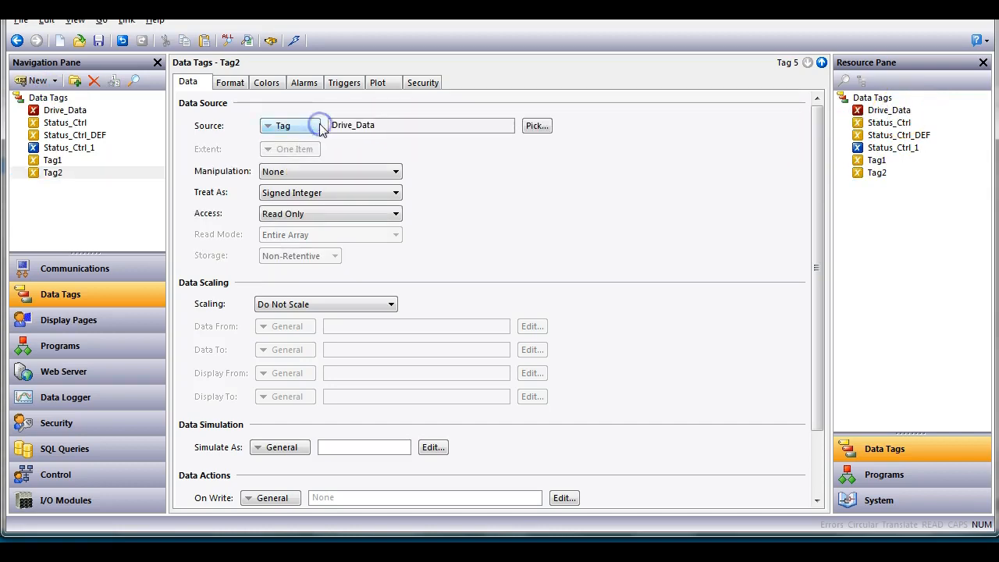
pyautogui.click(420, 126)
pyautogui.click(420, 127)
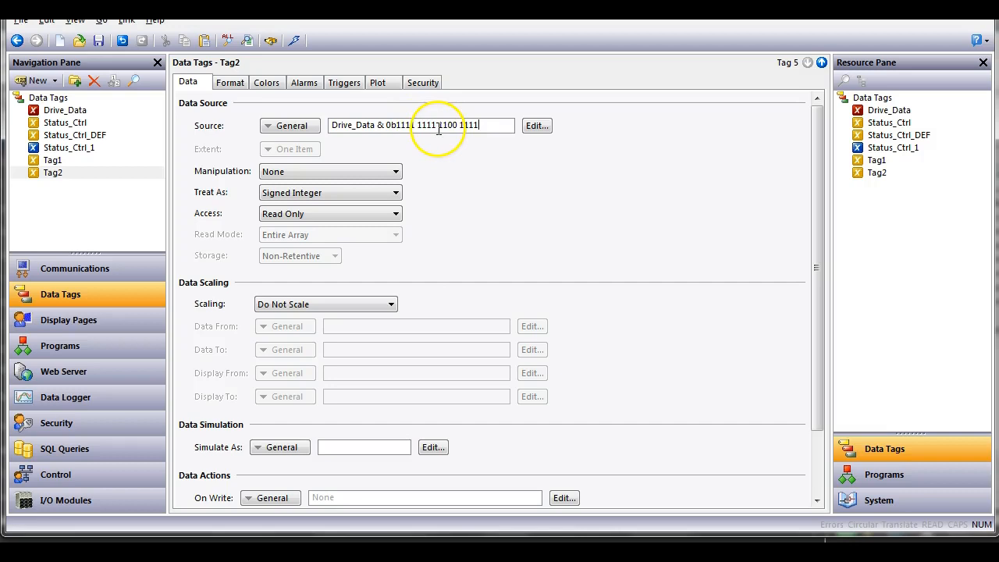
pyautogui.click(439, 130)
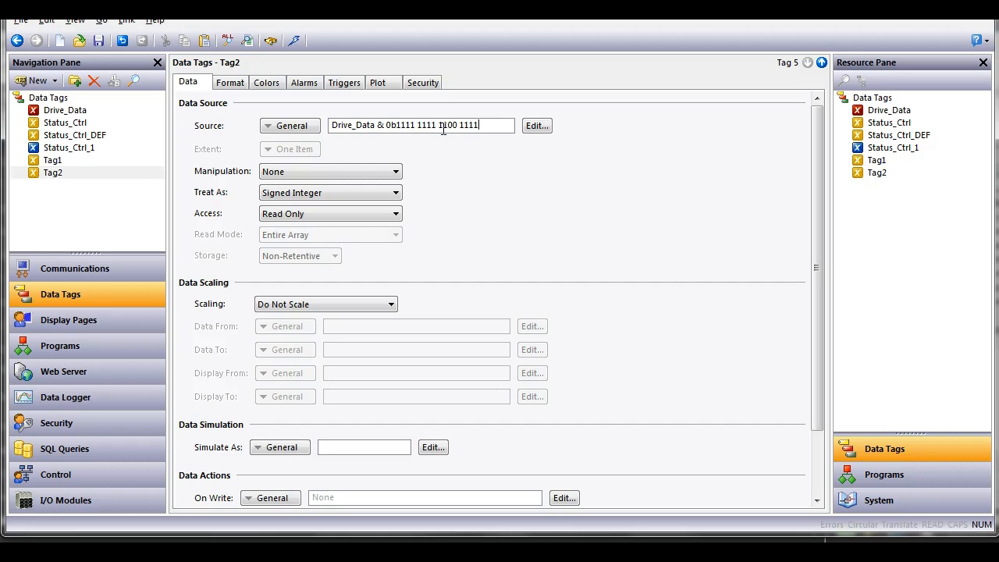
pyautogui.press('Return')
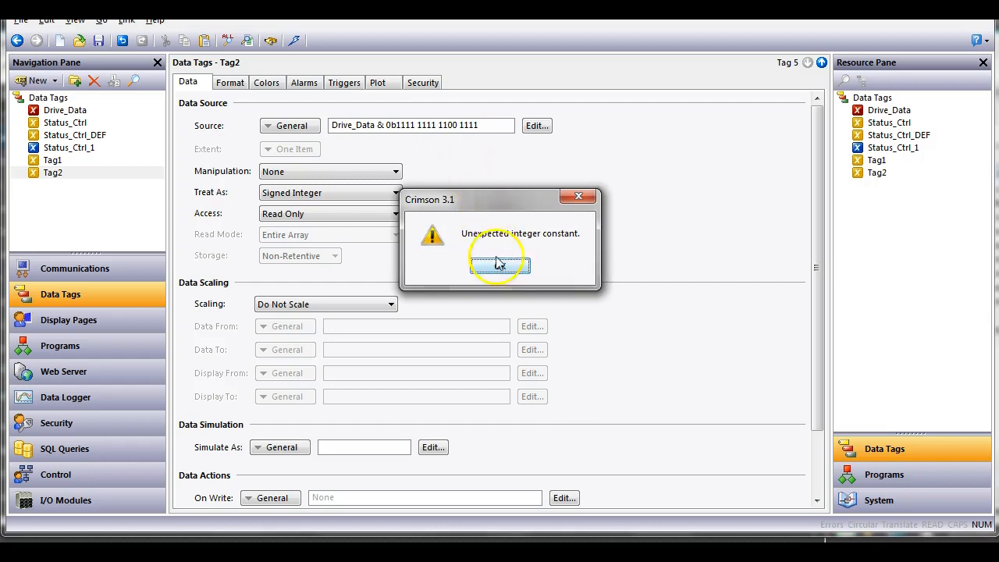
pyautogui.click(499, 265)
pyautogui.click(461, 124)
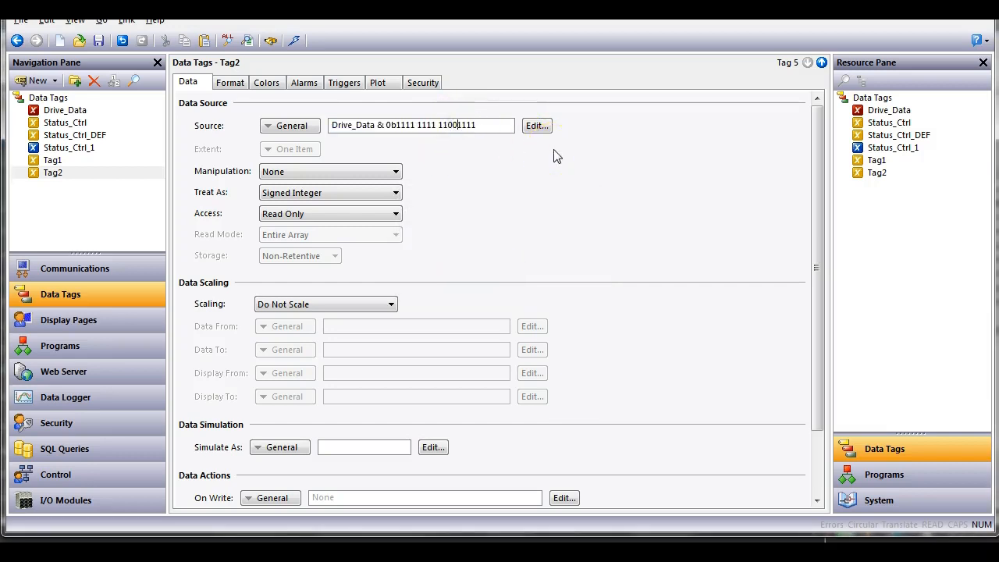
pyautogui.press('BackSpace')
pyautogui.press('BackSpace')
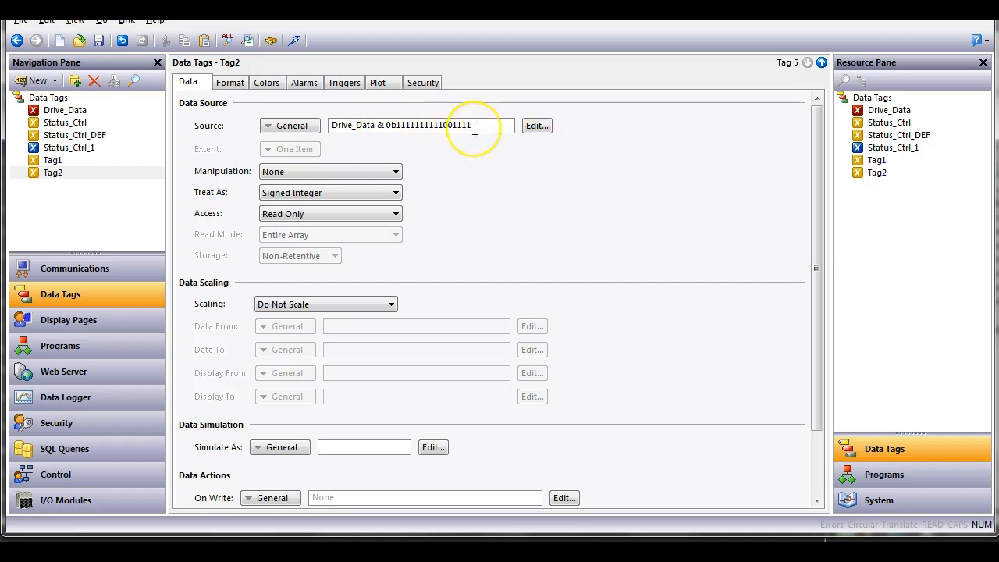
pyautogui.press('Return')
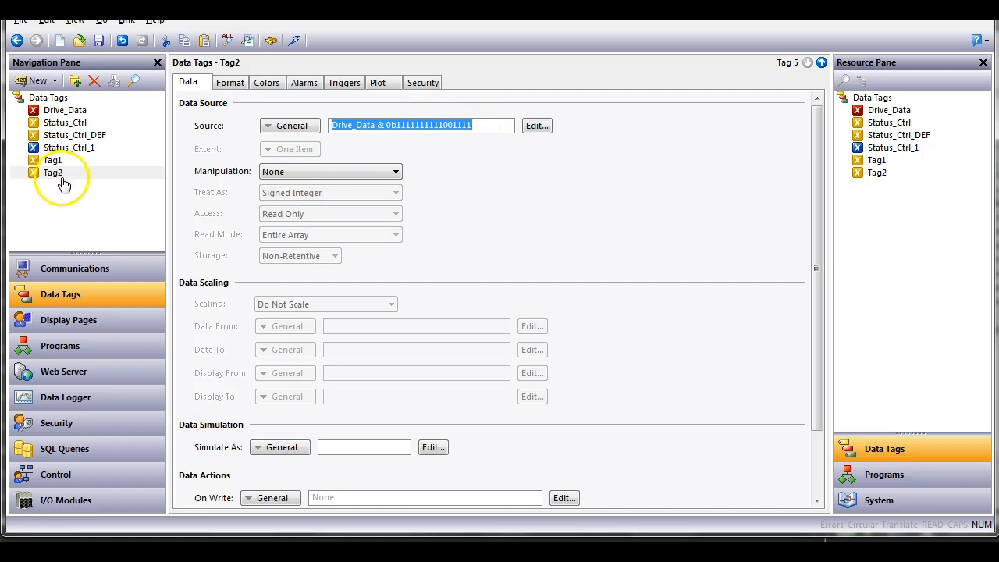
# Step: Place a Tag2 data box below Tag1 on Page1 and match its size to the Tag1 box
pyautogui.click(72, 319)
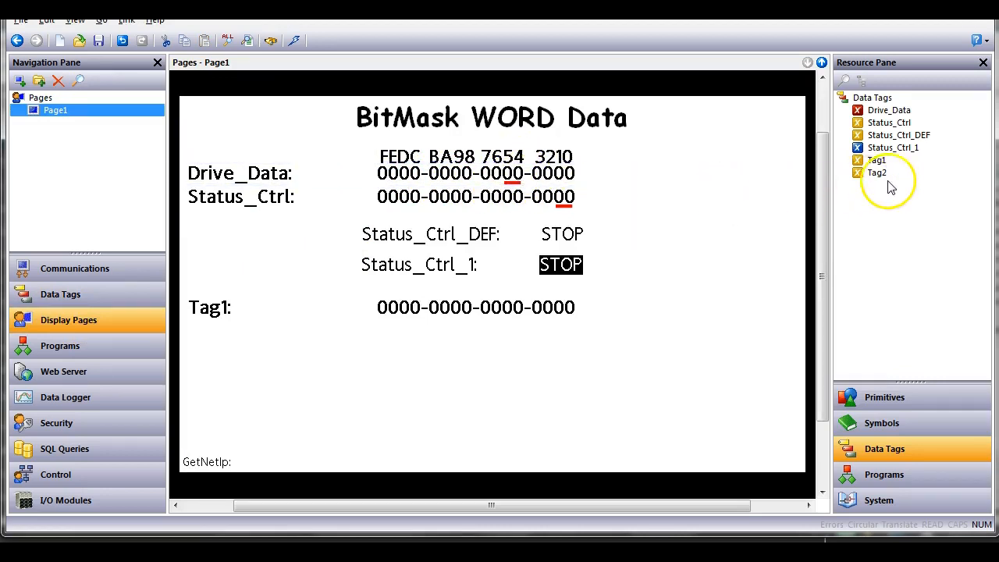
pyautogui.moveTo(877, 173); pyautogui.dragTo(335, 339)
pyautogui.rightClick(335, 339)
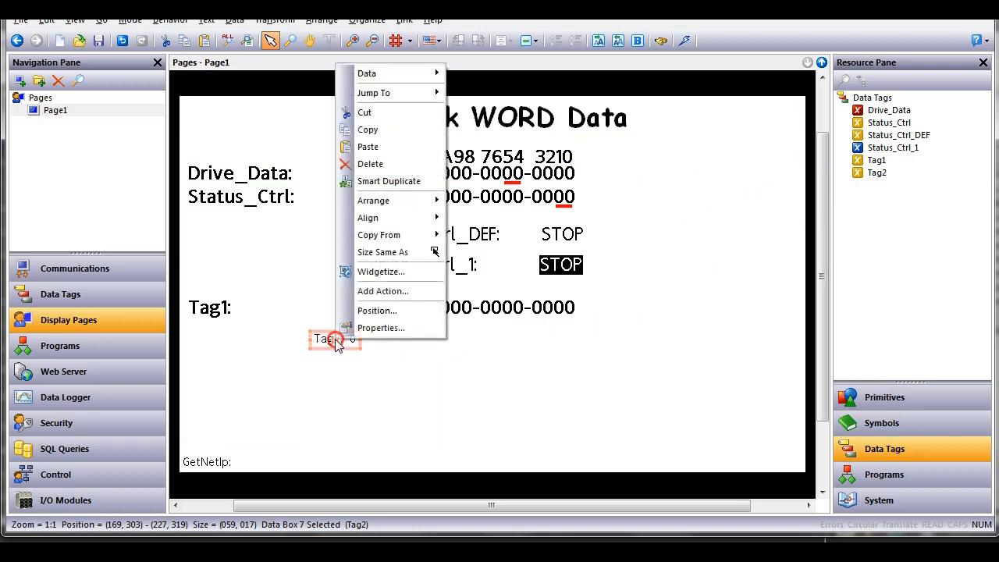
pyautogui.click(382, 252)
pyautogui.click(445, 308)
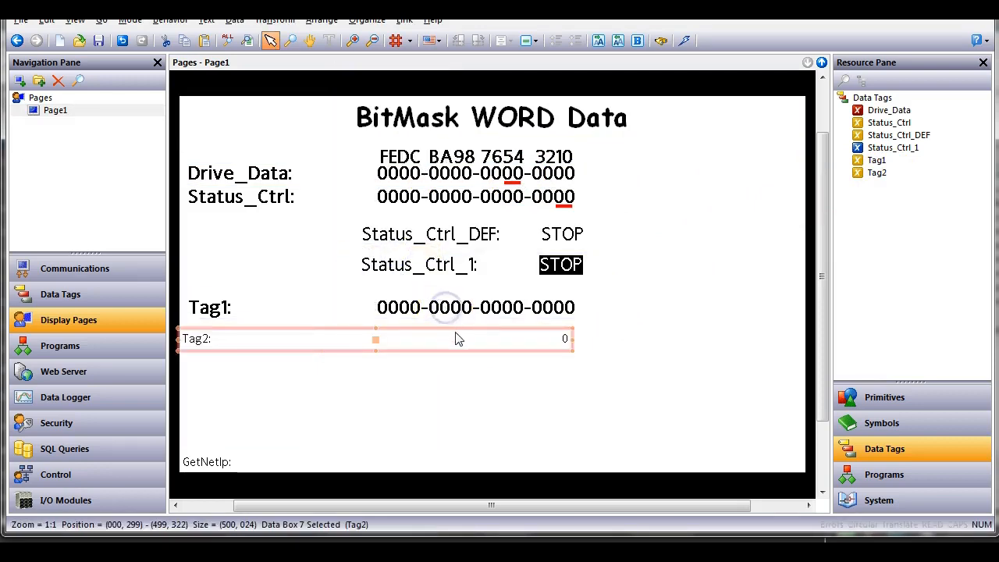
# Step: Copy all formatting from the Tag1 data box to the Tag2 data box
pyautogui.rightClick(460, 341)
pyautogui.moveTo(527, 242)
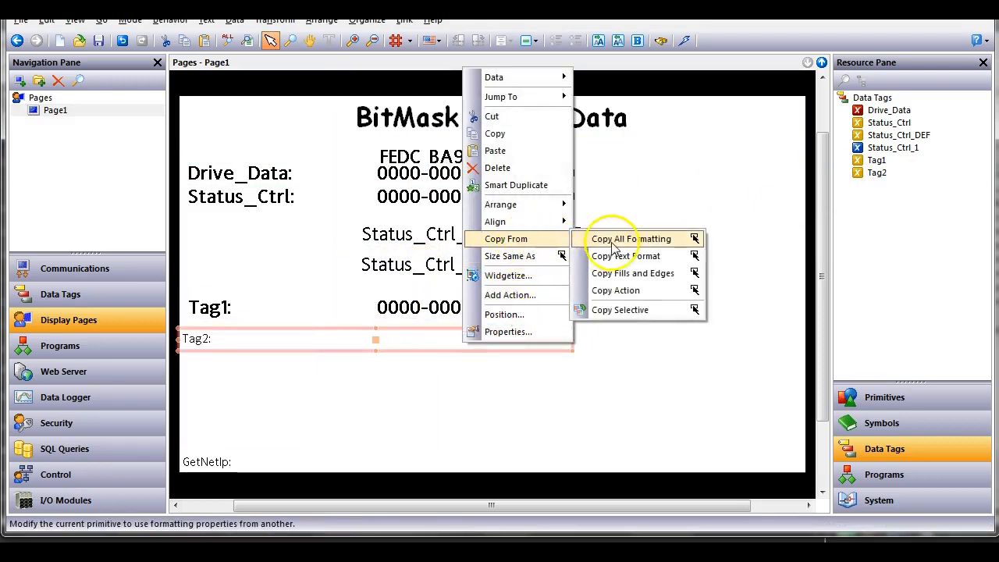
pyautogui.click(671, 239)
pyautogui.click(512, 307)
# Step: Align the Tag2 data box with the center of the Tag1 box and nudge it up directly beneath it
pyautogui.rightClick(425, 341)
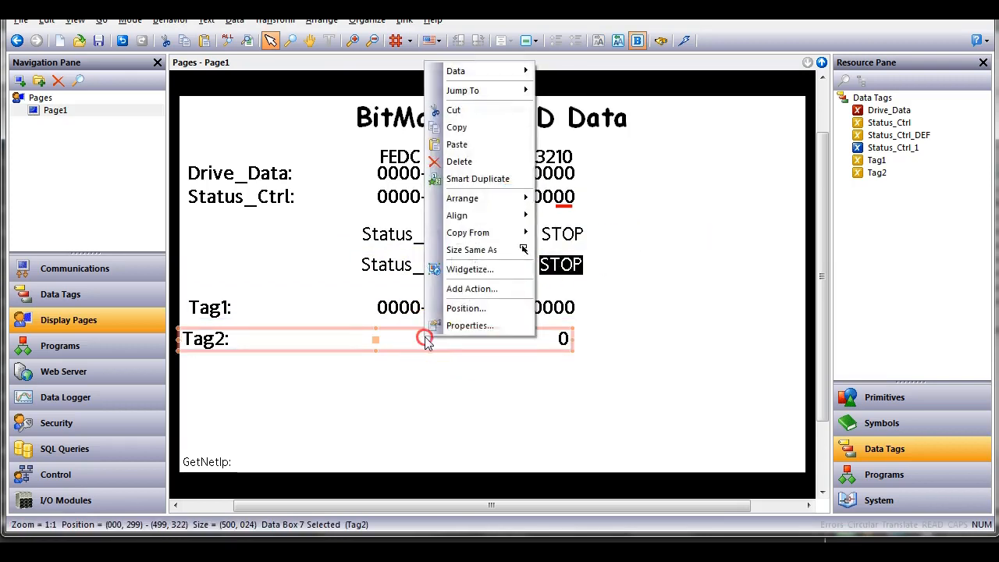
pyautogui.moveTo(502, 215)
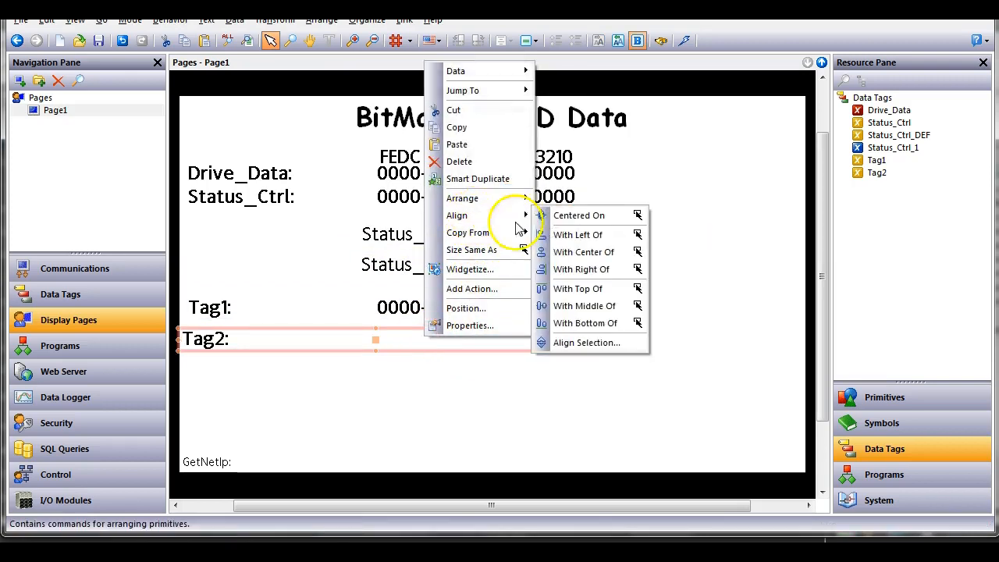
pyautogui.click(584, 251)
pyautogui.click(531, 306)
pyautogui.press('Up')
pyautogui.press('Up')
pyautogui.press('Up')
pyautogui.press('Up')
pyautogui.press('Up')
pyautogui.press('Up')
pyautogui.press('Up')
pyautogui.press('Up')
pyautogui.press('Up')
pyautogui.press('Up')
pyautogui.press('Up')
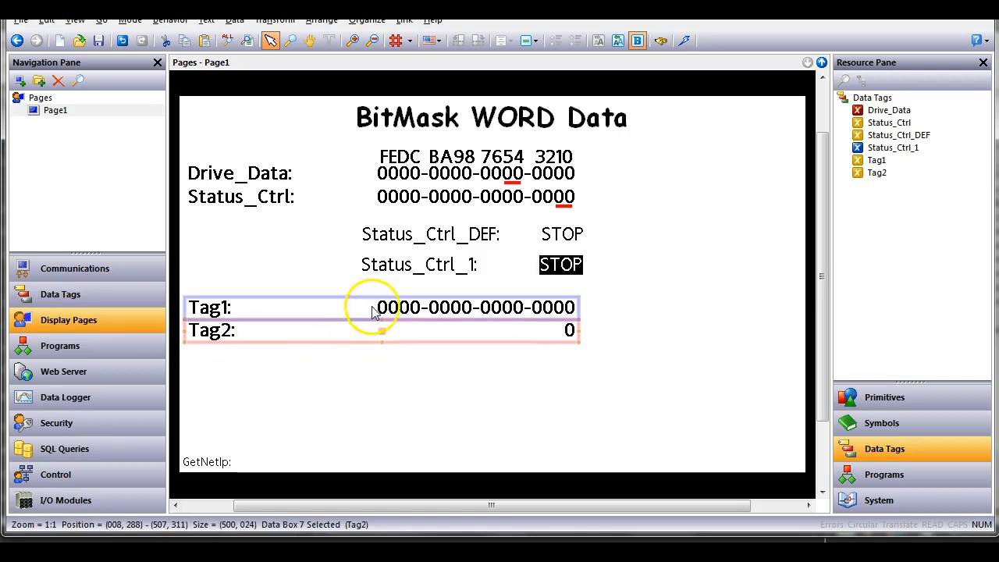
# Step: Copy the format properties from data tag Tag1 to Tag2, check Tag2's format settings, and return to Page1
pyautogui.click(88, 297)
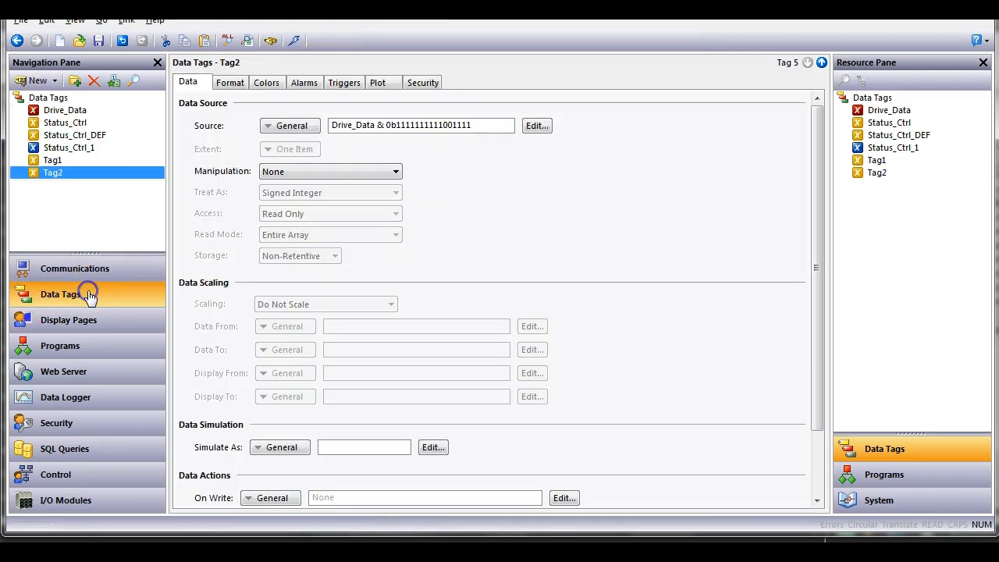
pyautogui.rightClick(78, 178)
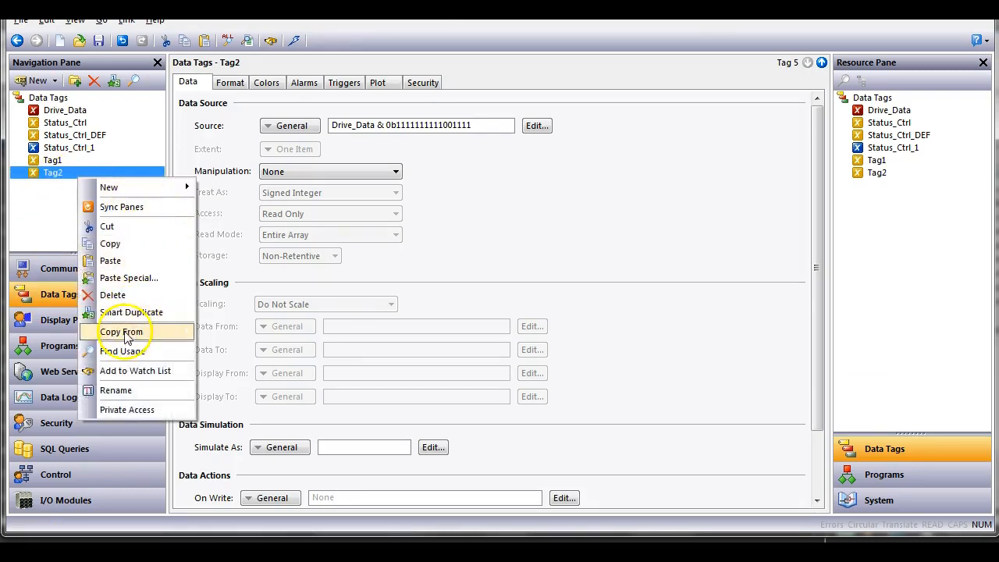
pyautogui.moveTo(125, 331)
pyautogui.click(227, 368)
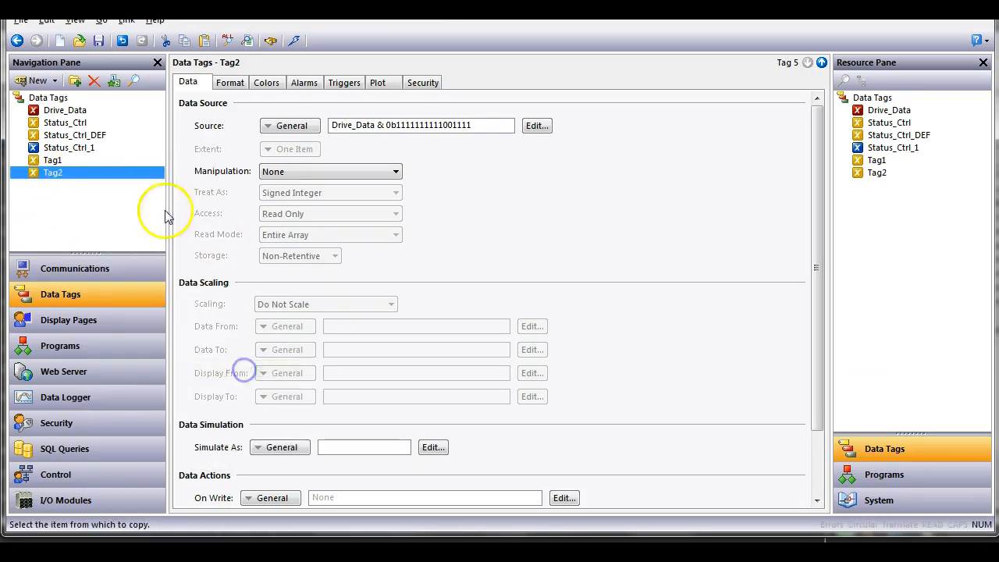
pyautogui.click(50, 160)
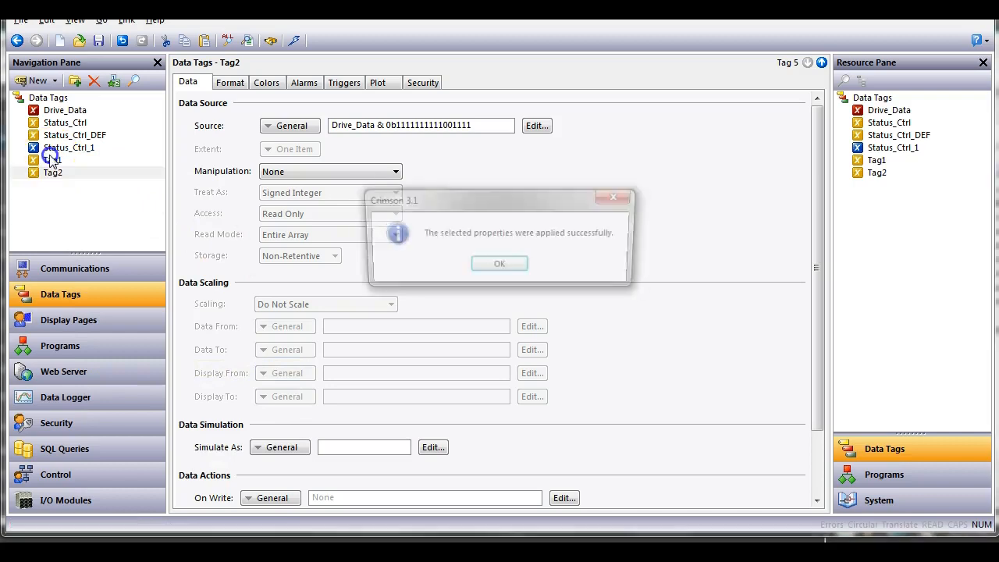
pyautogui.click(505, 265)
pyautogui.click(228, 84)
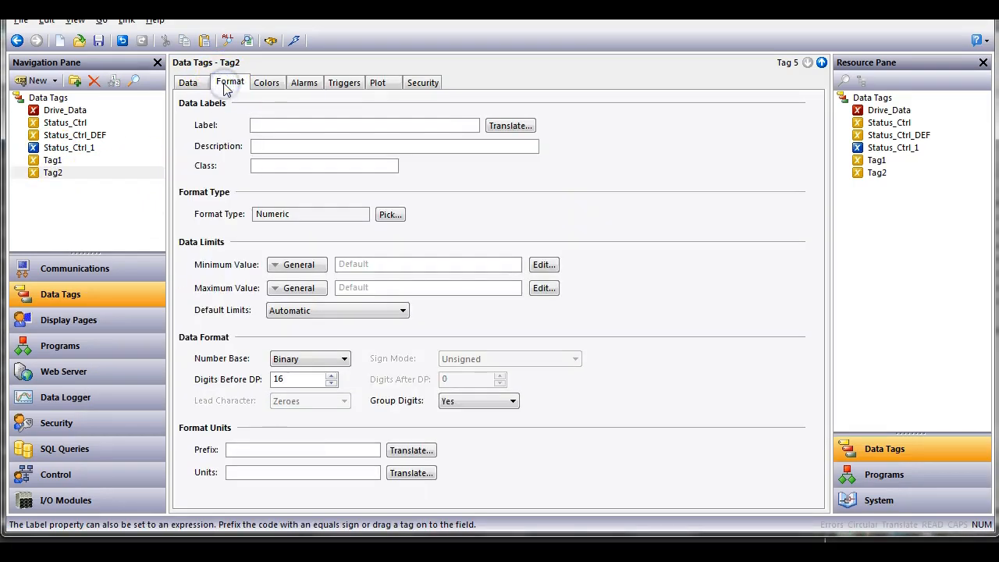
pyautogui.click(90, 321)
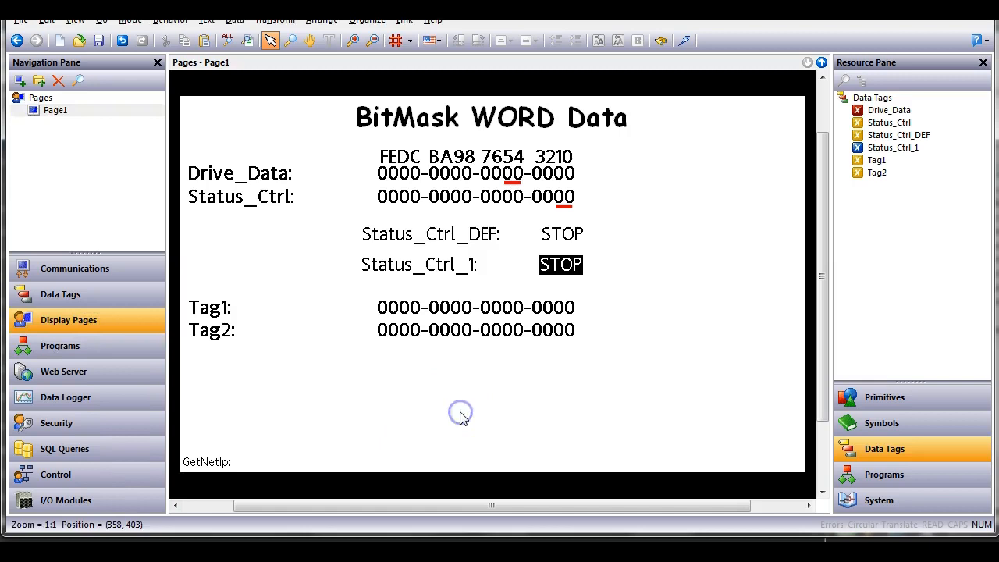
# Step: Download the project to the device, check Tag1 and Tag2 on the web server page, and return to the BitMask project in Crimson
pyautogui.click(684, 43)
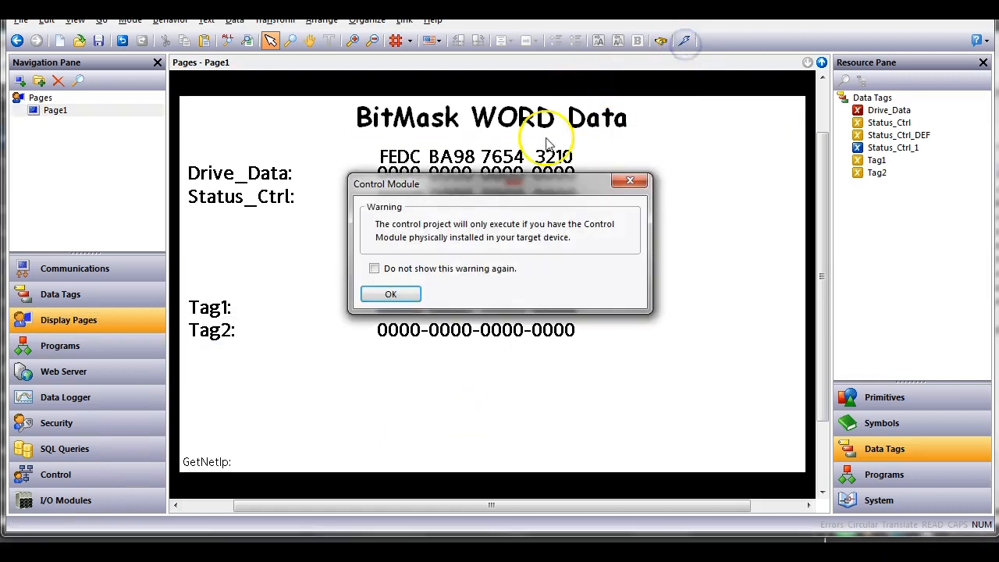
pyautogui.click(394, 290)
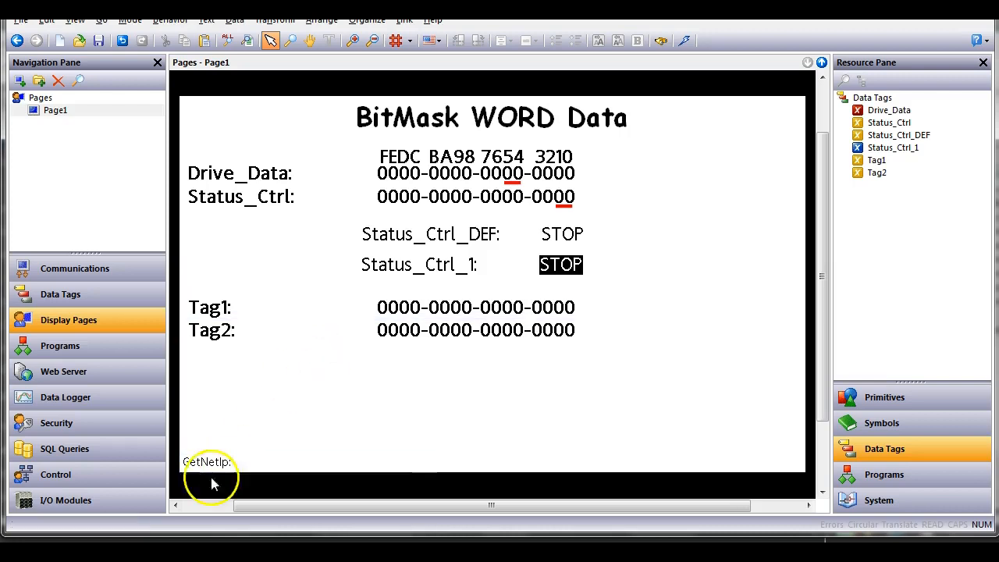
pyautogui.click(213, 552)
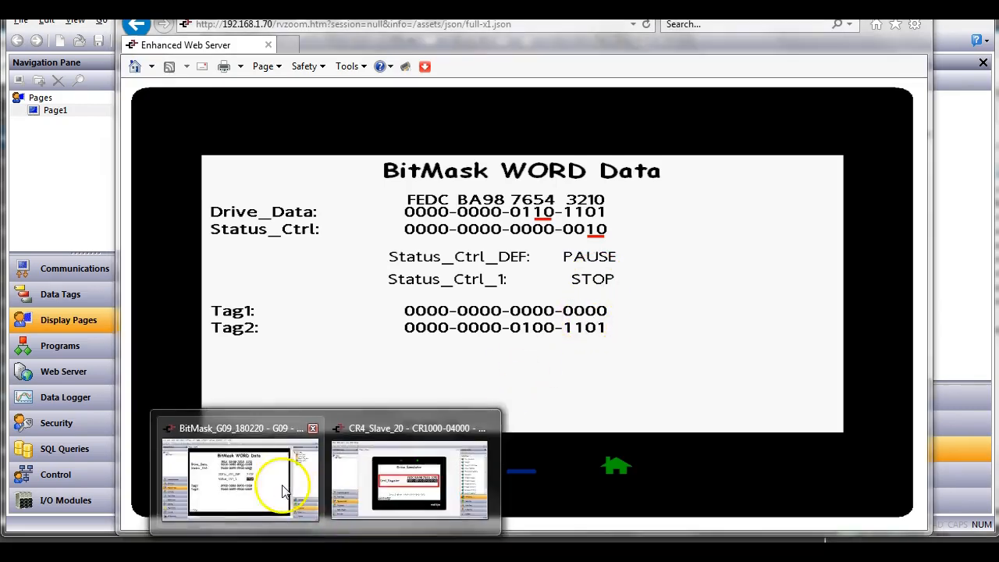
pyautogui.click(272, 477)
# Step: Set the Status_Ctrl_1 data box's On Entry Complete action to Drive_Data = Tag2 | Tag1
pyautogui.click(548, 267)
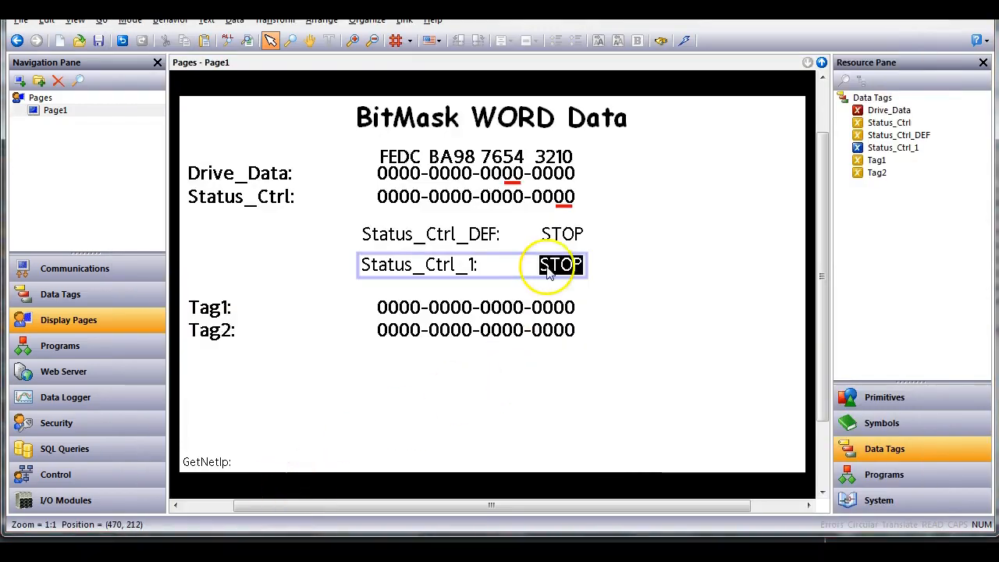
pyautogui.click(363, 332)
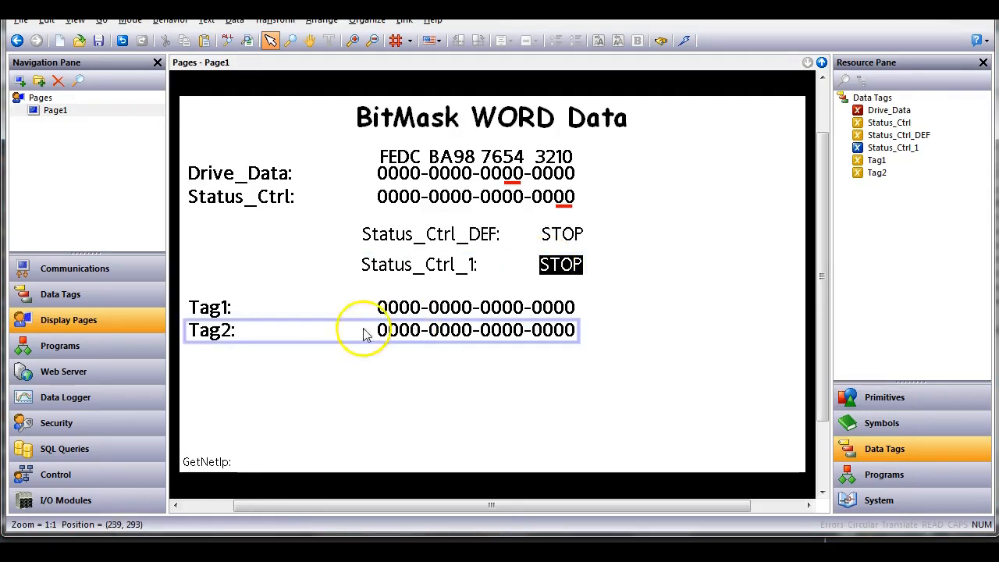
pyautogui.click(415, 309)
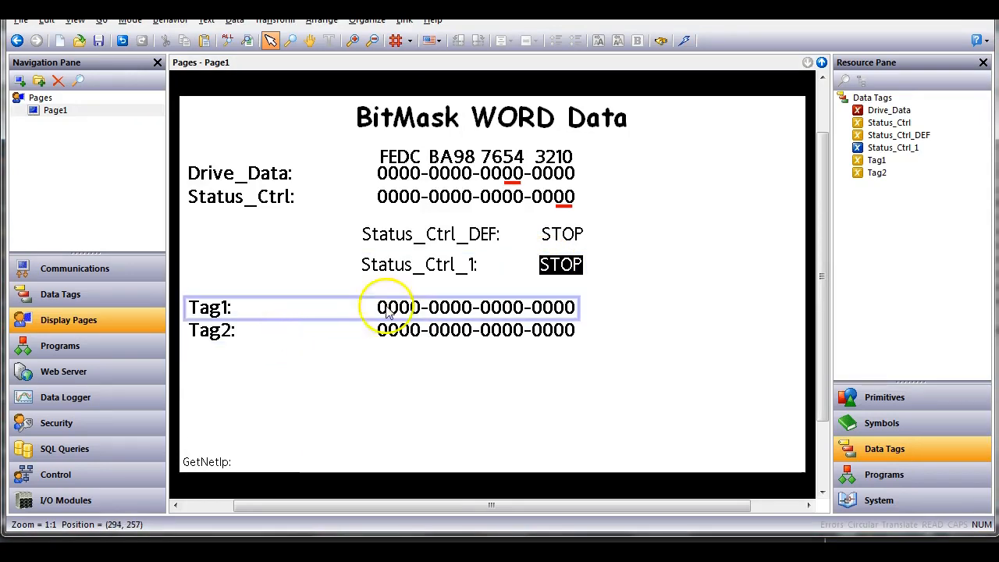
pyautogui.click(498, 270)
pyautogui.doubleClick(498, 270)
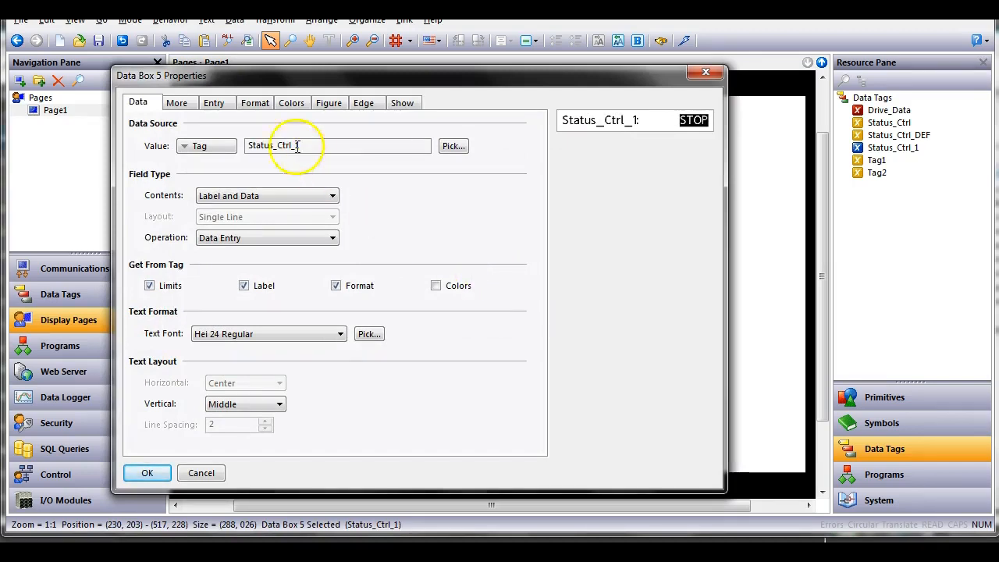
pyautogui.click(222, 106)
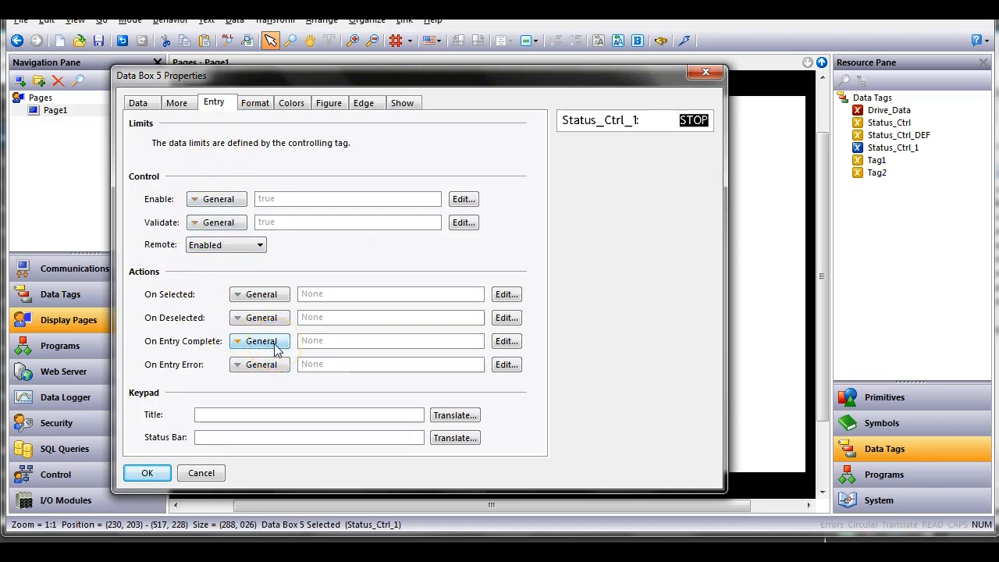
pyautogui.click(505, 341)
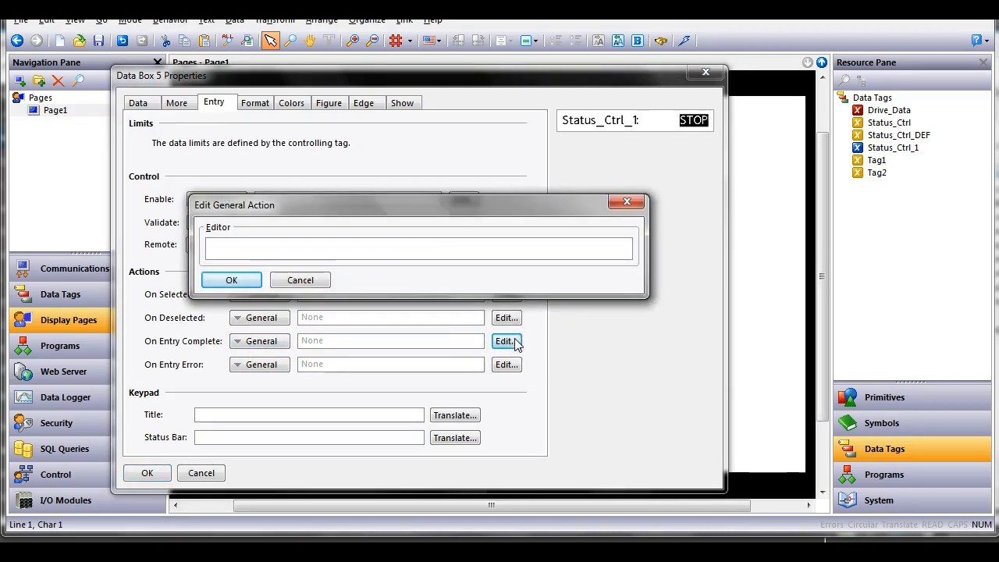
pyautogui.moveTo(894, 115); pyautogui.dragTo(368, 248)
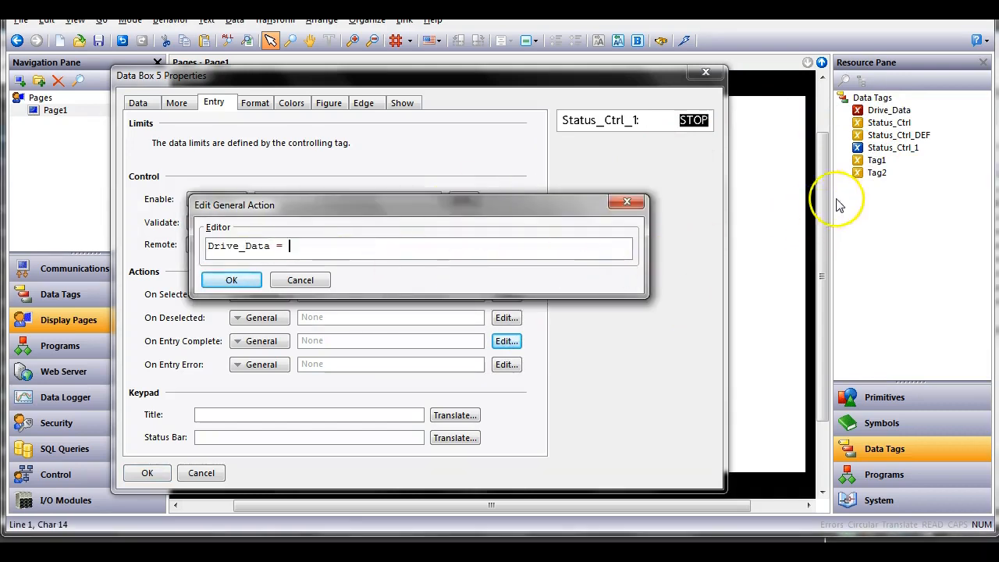
pyautogui.moveTo(873, 180); pyautogui.dragTo(380, 254)
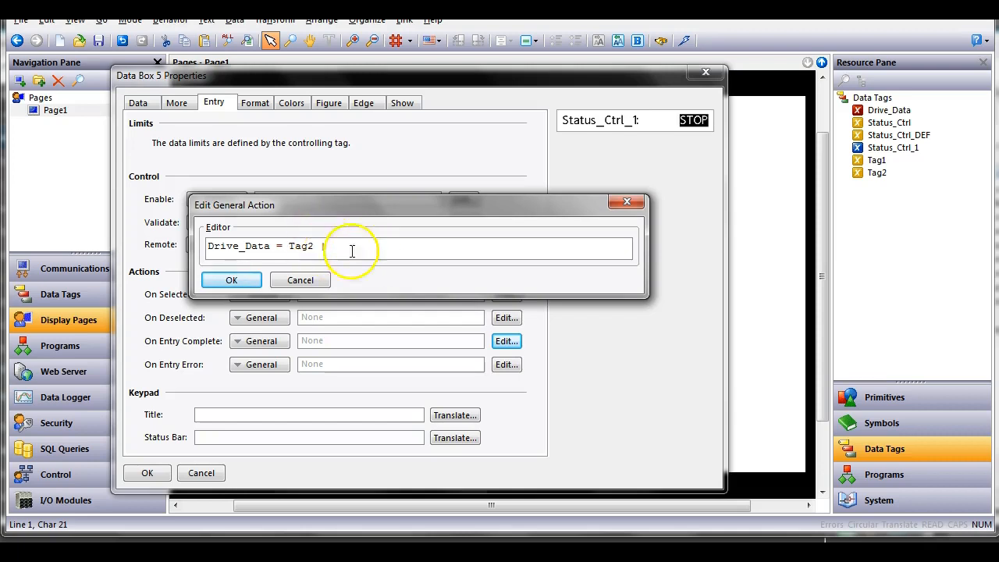
pyautogui.moveTo(900, 156); pyautogui.dragTo(424, 249)
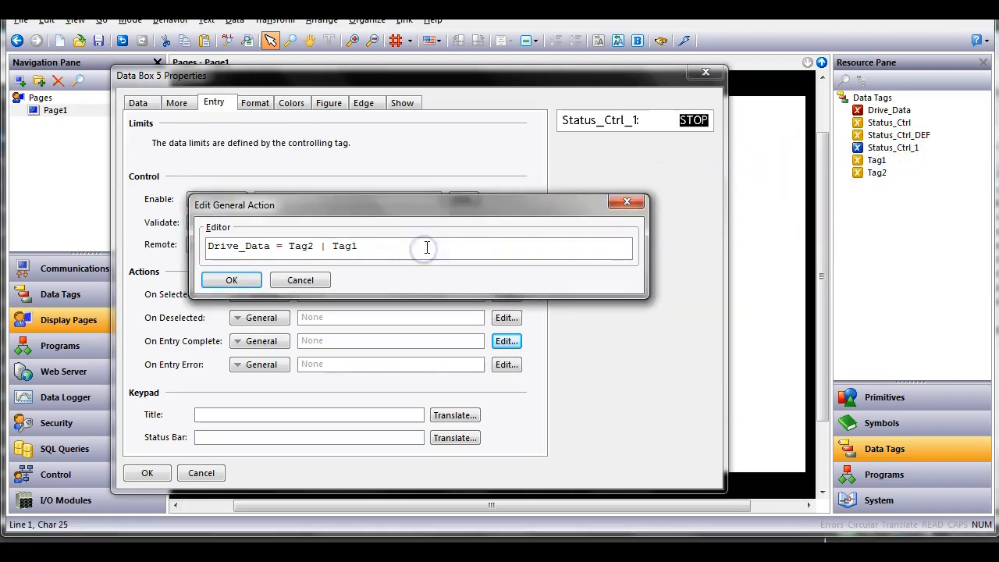
pyautogui.click(234, 279)
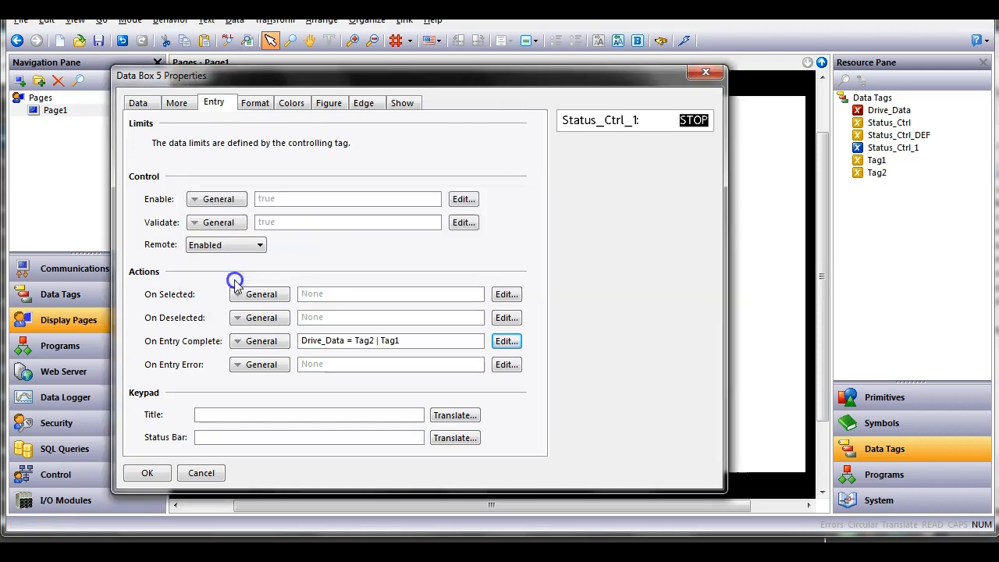
pyautogui.click(145, 474)
# Step: Save the project, download it to the device, and switch to the device's web server page in the browser
pyautogui.click(98, 40)
pyautogui.click(684, 41)
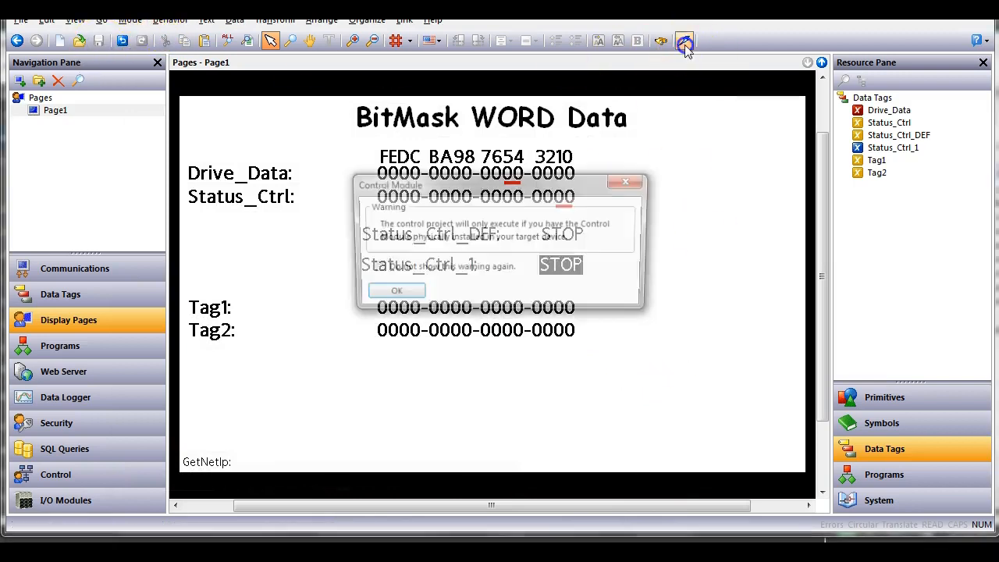
pyautogui.click(395, 291)
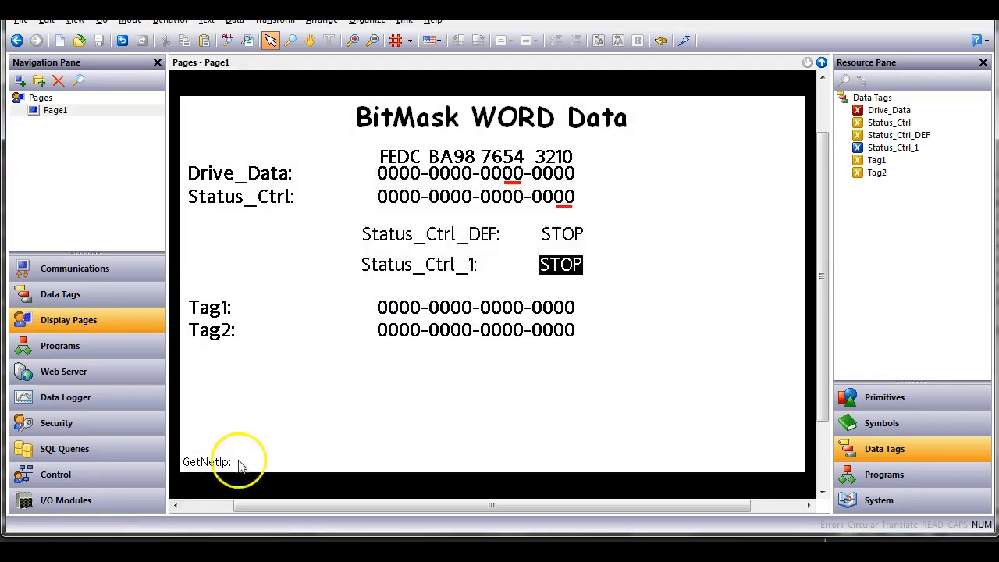
pyautogui.hotkey('alt', 'Tab')
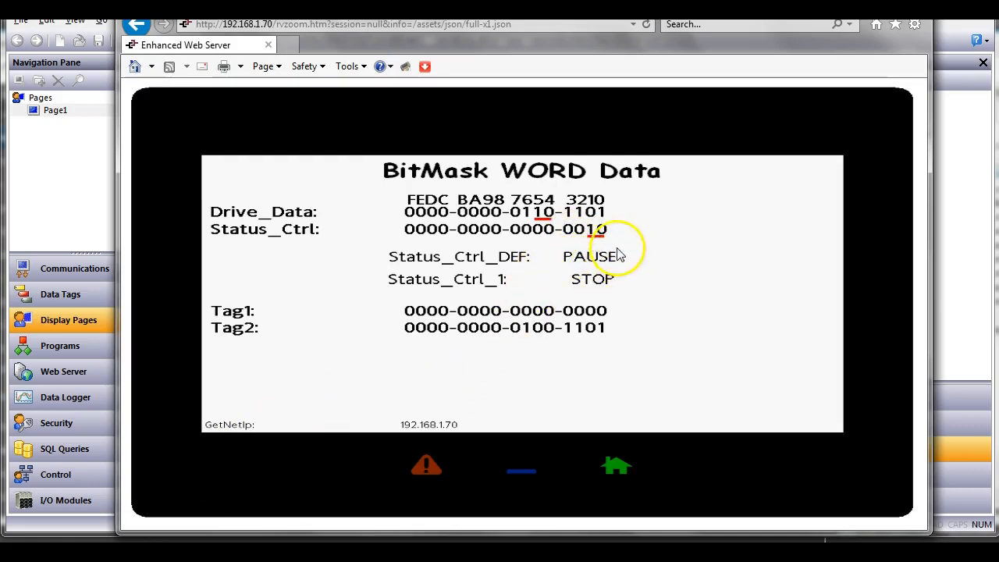
# Step: Test the entry action by setting Status_Ctrl_1 to RUN on the web server page
pyautogui.click(598, 285)
pyautogui.click(459, 276)
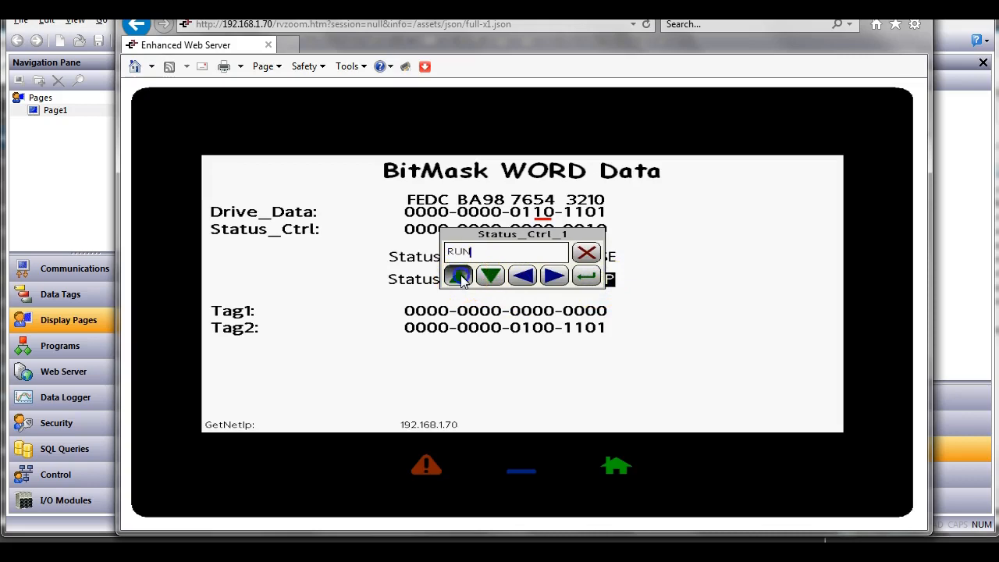
pyautogui.click(587, 279)
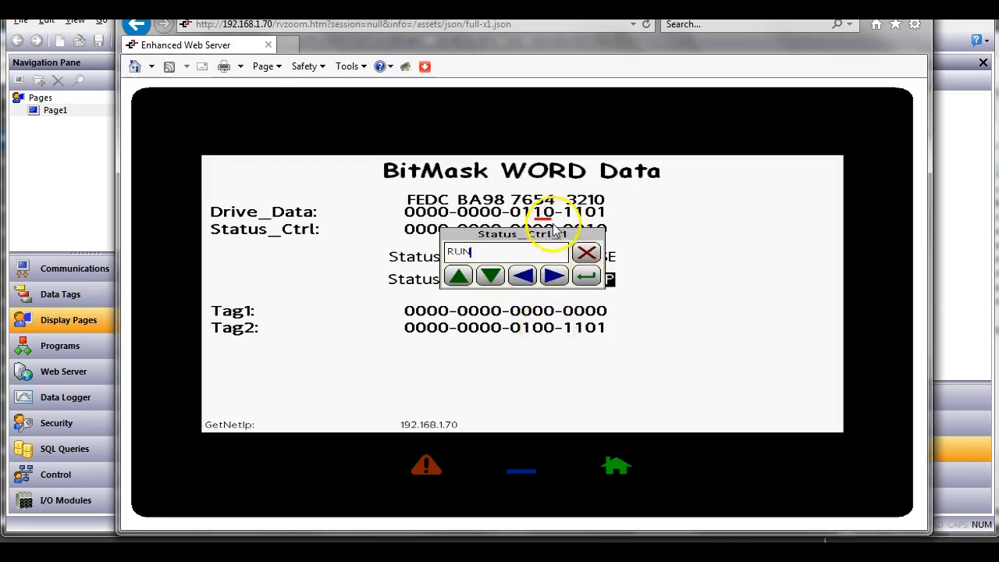
pyautogui.click(587, 277)
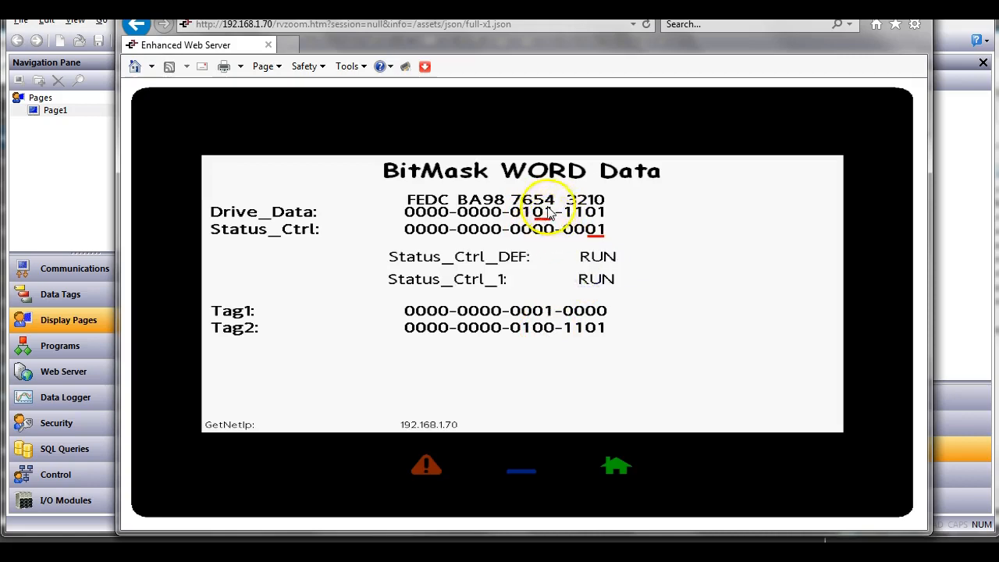
# Step: Change Status_Ctrl_1 to HOLD on the web server page
pyautogui.click(598, 286)
pyautogui.click(459, 277)
pyautogui.click(459, 277)
pyautogui.click(587, 277)
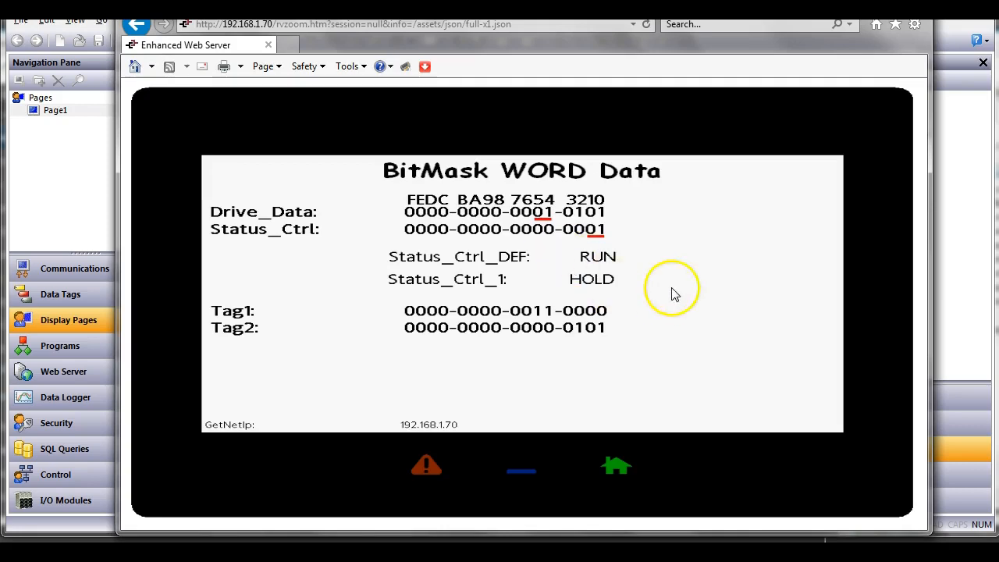
# Step: Set Status_Ctrl_1 to PAUSE on the web server page
pyautogui.click(605, 281)
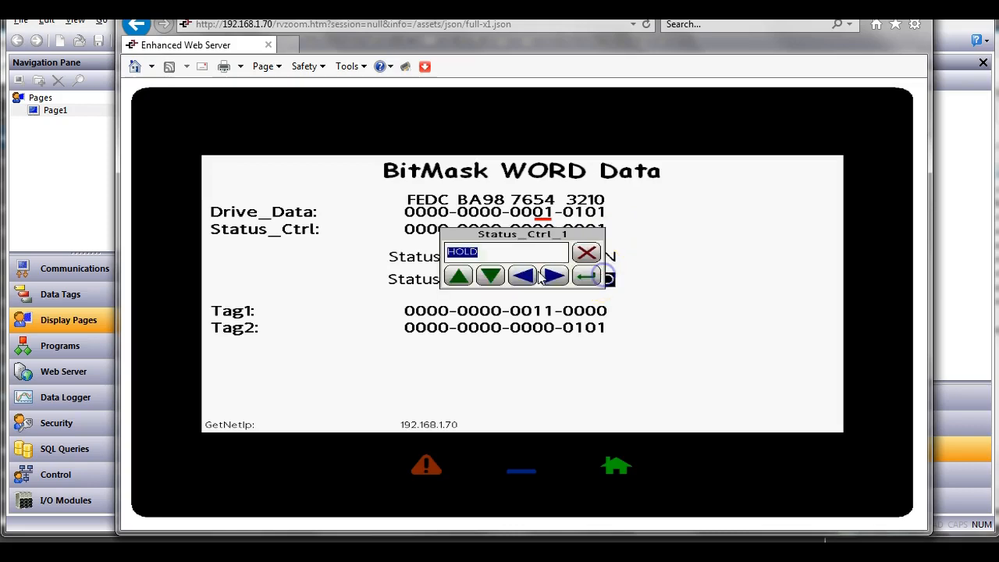
pyautogui.click(491, 277)
pyautogui.click(459, 277)
pyautogui.click(490, 277)
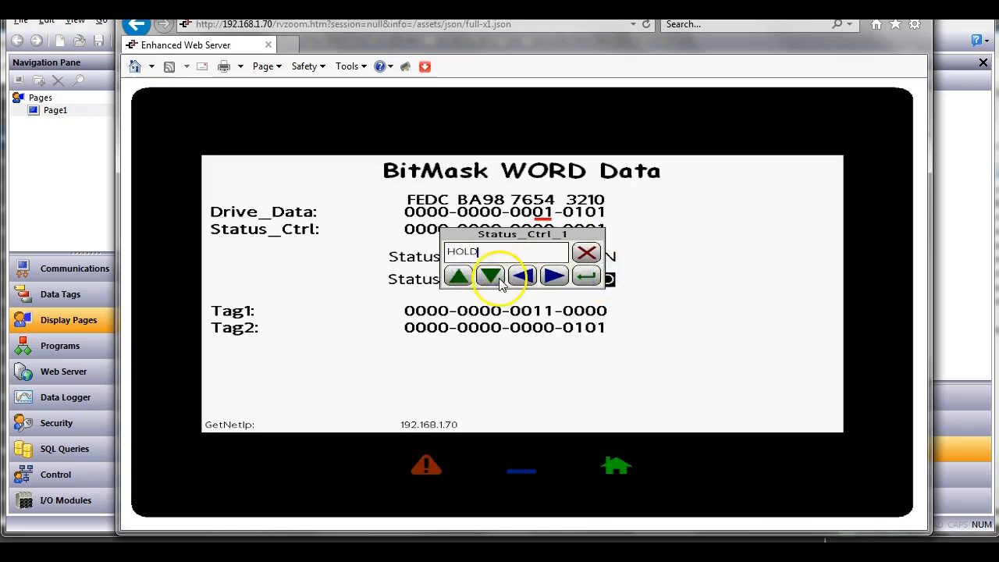
pyautogui.click(586, 277)
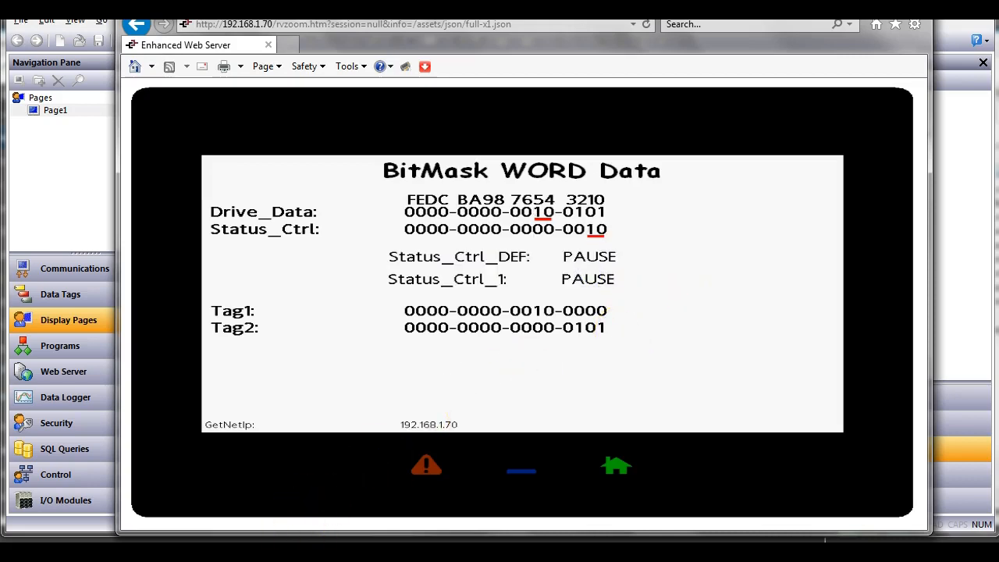
# Step: Return to Crimson and convert the Status_Ctrl_1 data box's On Entry Complete action from General to Complex
pyautogui.click(306, 514)
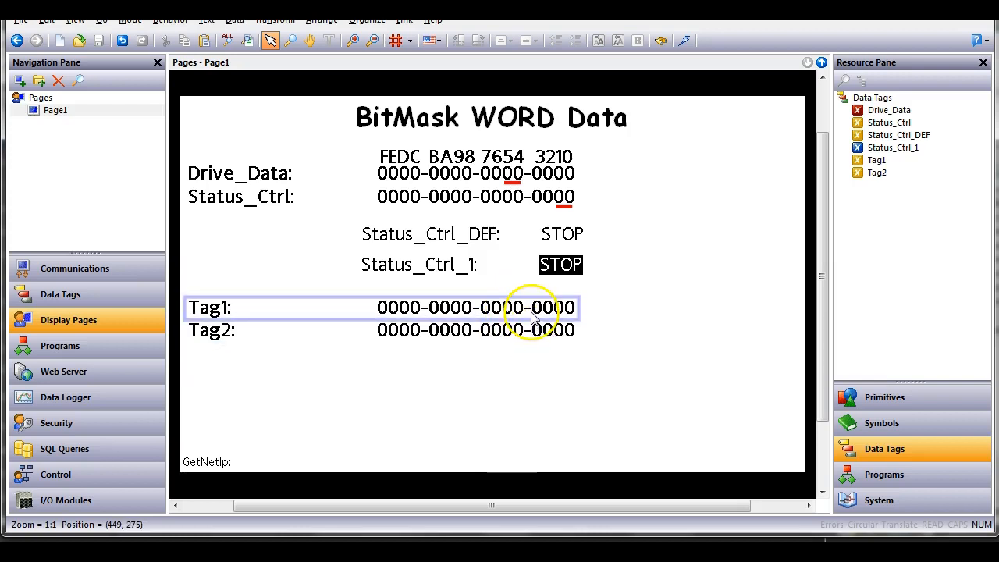
pyautogui.doubleClick(524, 273)
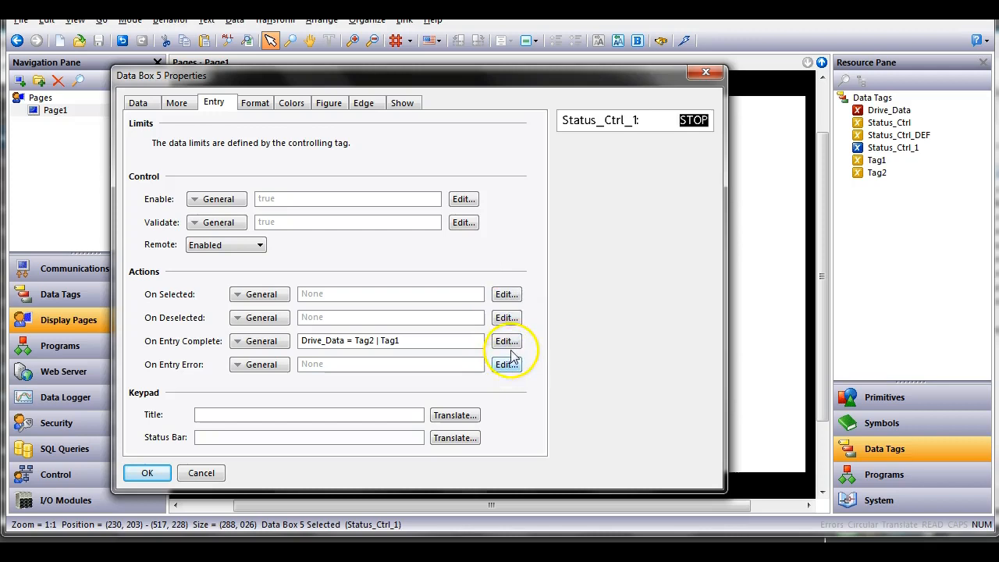
pyautogui.click(250, 344)
pyautogui.click(270, 378)
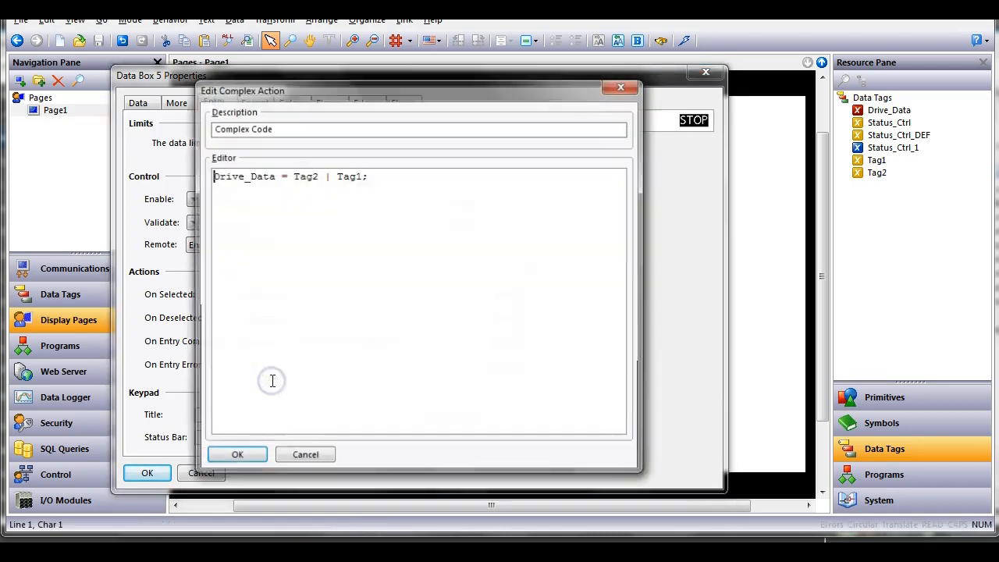
# Step: Insert blank lines above the Drive_Data statement in the complex action and declare int Tag1 on the first line
pyautogui.press('Return')
pyautogui.press('Return')
pyautogui.press('Return')
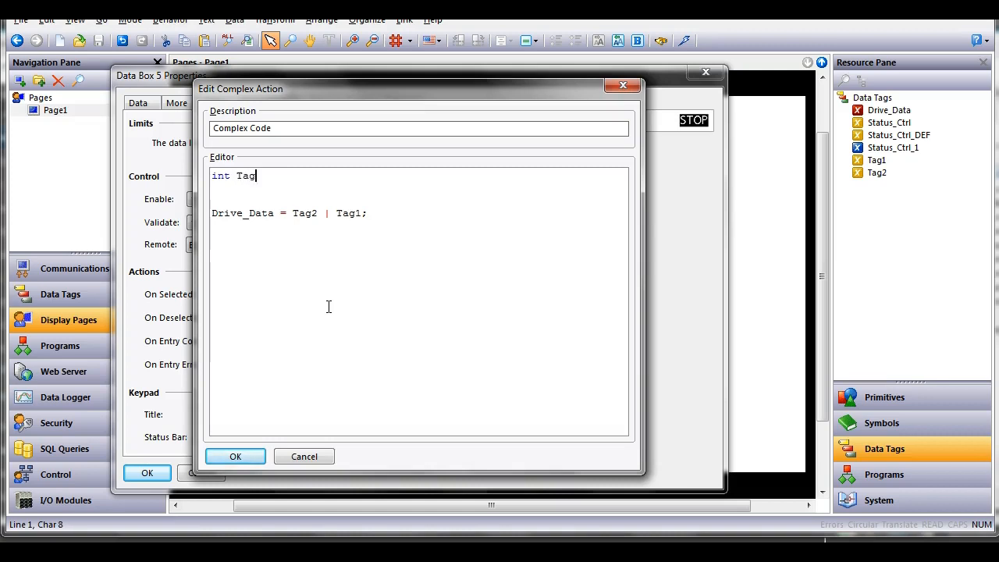
pyautogui.press('Return')
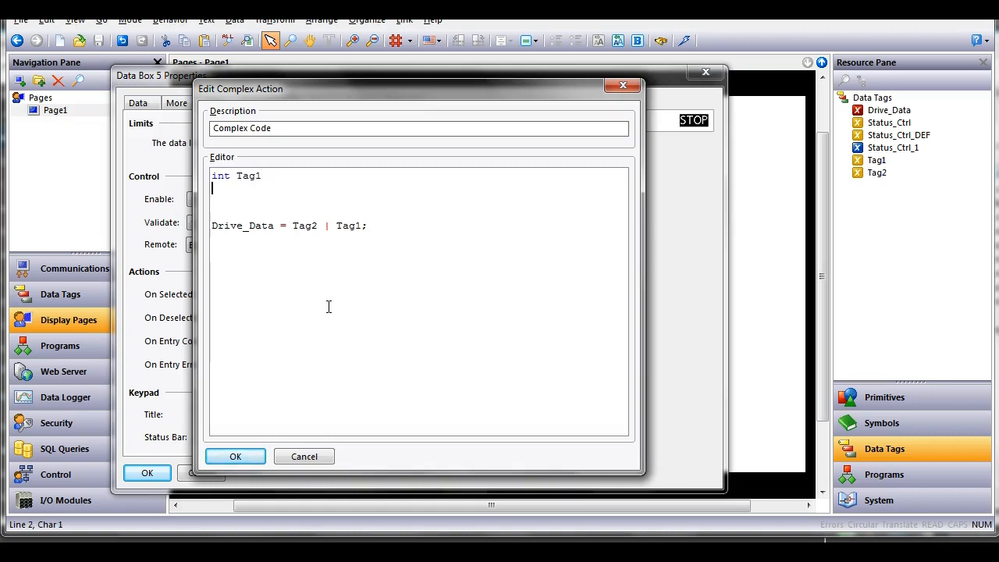
# Step: Add the statement Tag1 = Status_Ctrl_1 << 4; and complete the declarations as int Tag1; and int Tag2;
pyautogui.press('Return')
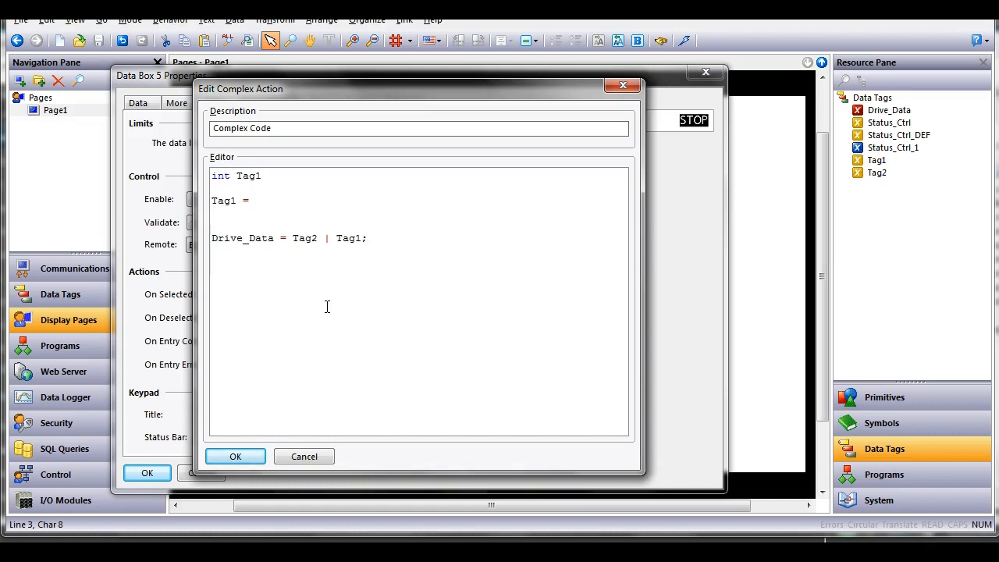
pyautogui.click(894, 149)
pyautogui.moveTo(896, 153); pyautogui.dragTo(342, 203)
pyautogui.press('Return')
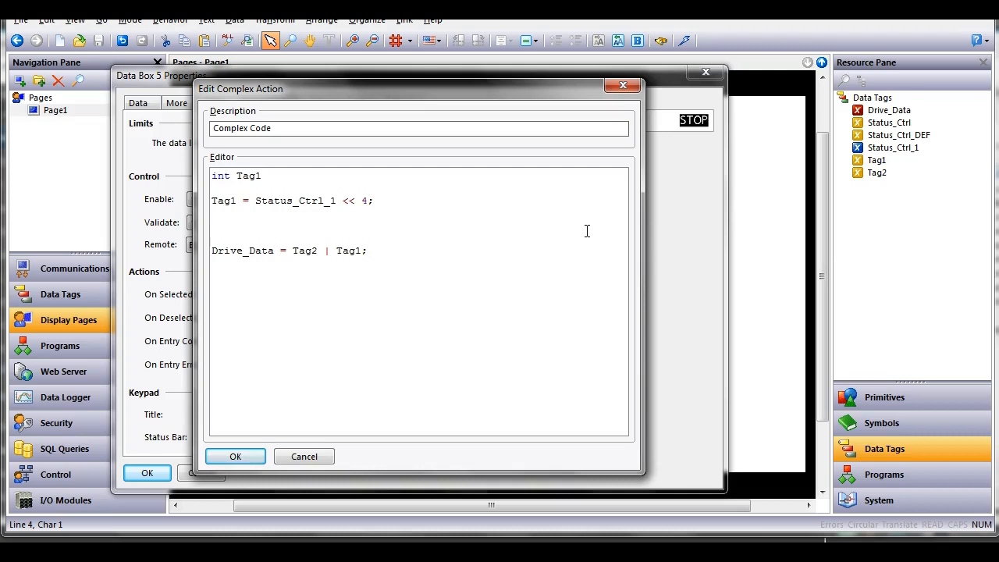
pyautogui.click(304, 178)
pyautogui.press('Return')
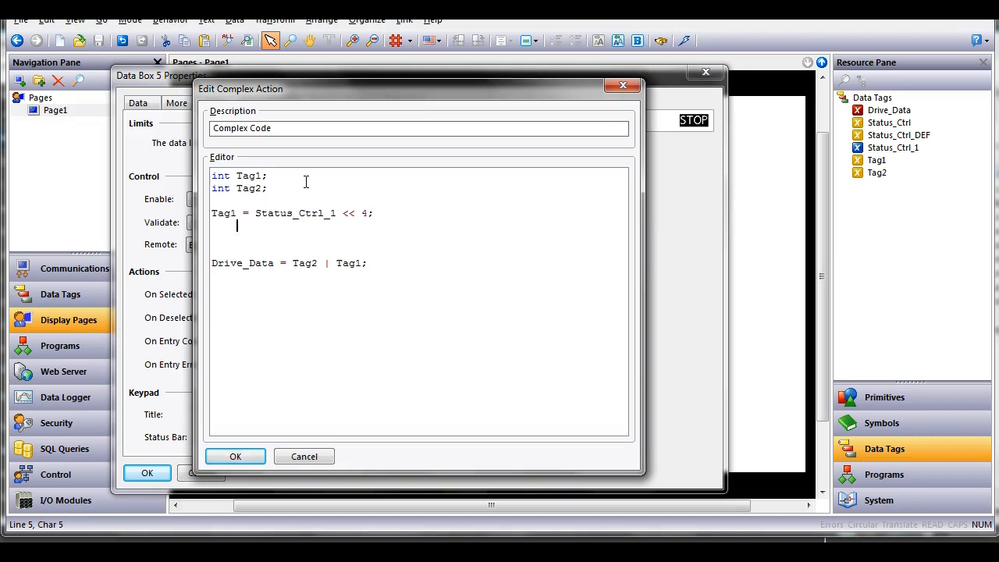
pyautogui.press('BackSpace')
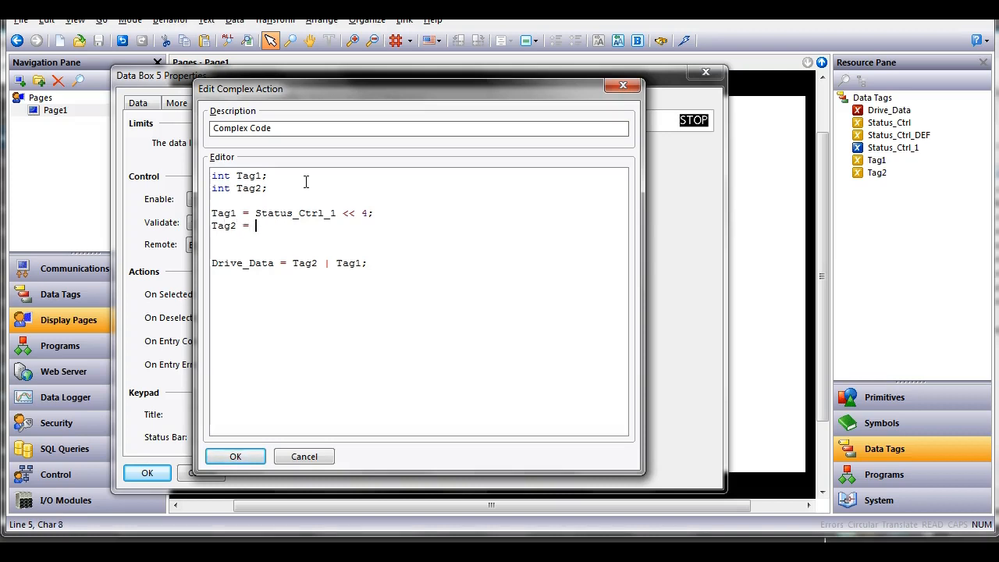
pyautogui.moveTo(884, 119); pyautogui.dragTo(319, 226)
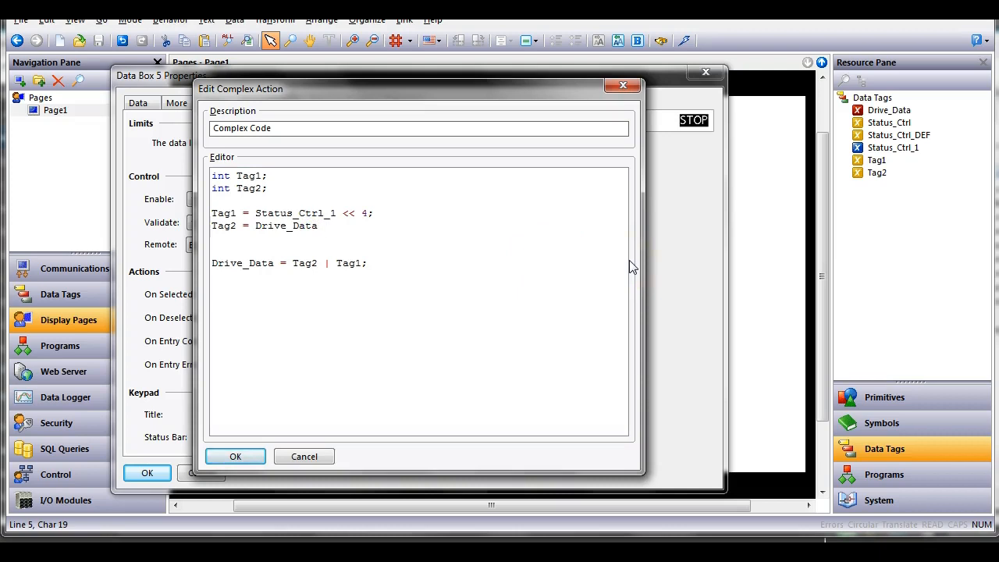
pyautogui.write('&')
pyautogui.write('1111 1111 1100 1111;')
pyautogui.click(442, 225)
pyautogui.press('BackSpace')
pyautogui.press('Left')
pyautogui.press('BackSpace')
pyautogui.press('BackSpace')
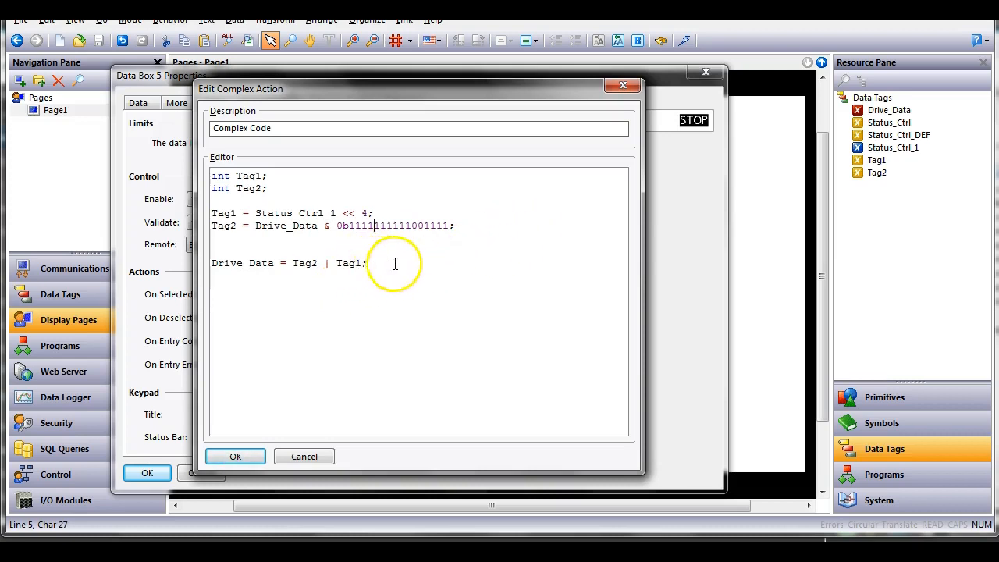
pyautogui.click(213, 263)
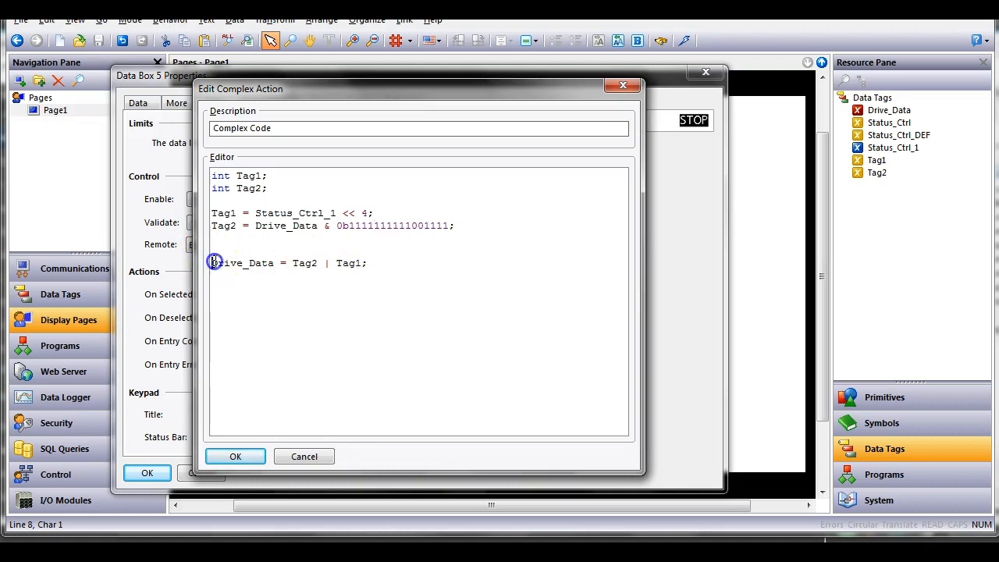
# Step: Remove the blank lines above the Drive_Data = Tag2 | Tag1; statement and accept the complex action and the data box properties
pyautogui.press('BackSpace')
pyautogui.press('BackSpace')
pyautogui.click(384, 286)
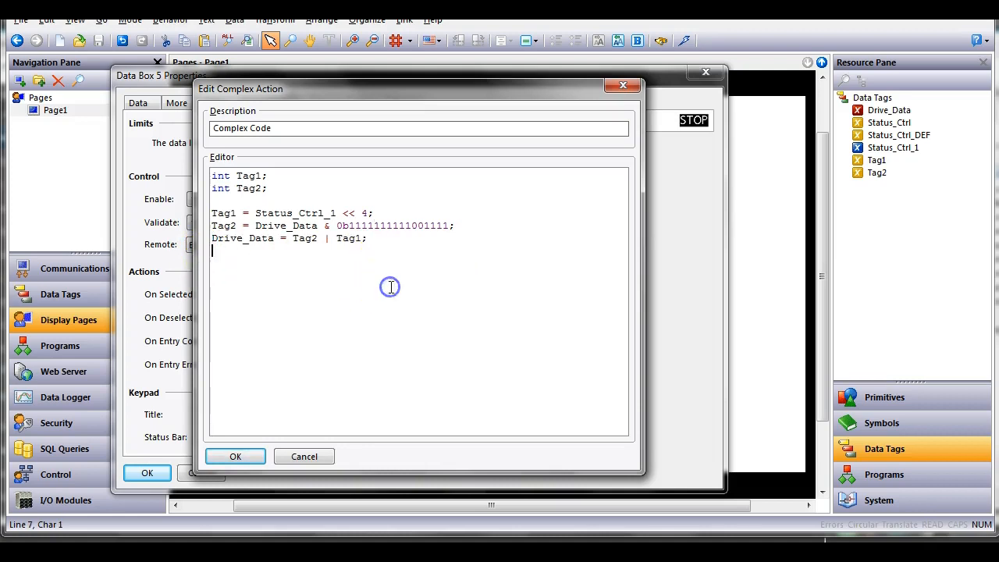
pyautogui.click(236, 457)
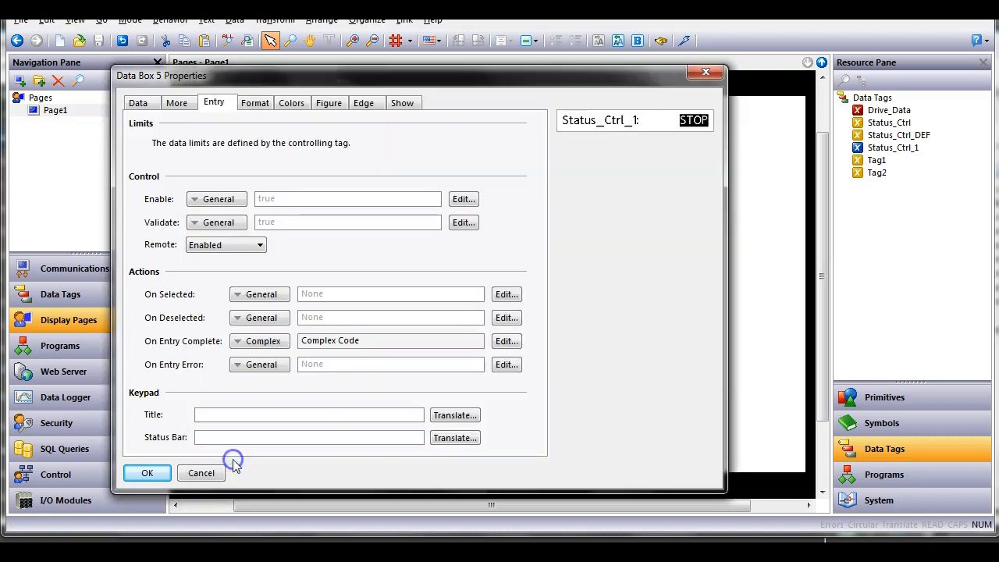
pyautogui.click(147, 474)
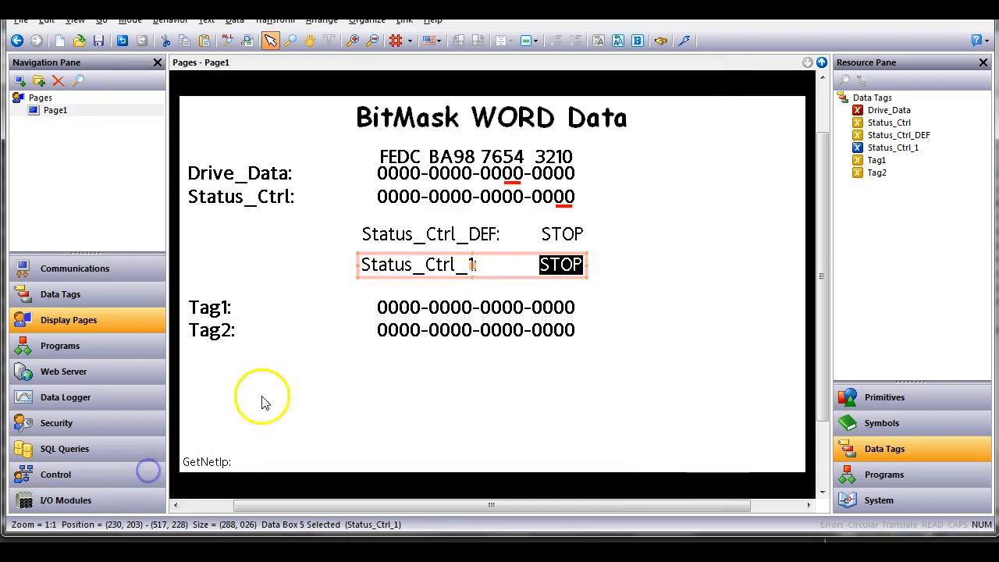
# Step: Delete the Tag1 and Tag2 data boxes from the display page
pyautogui.click(321, 379)
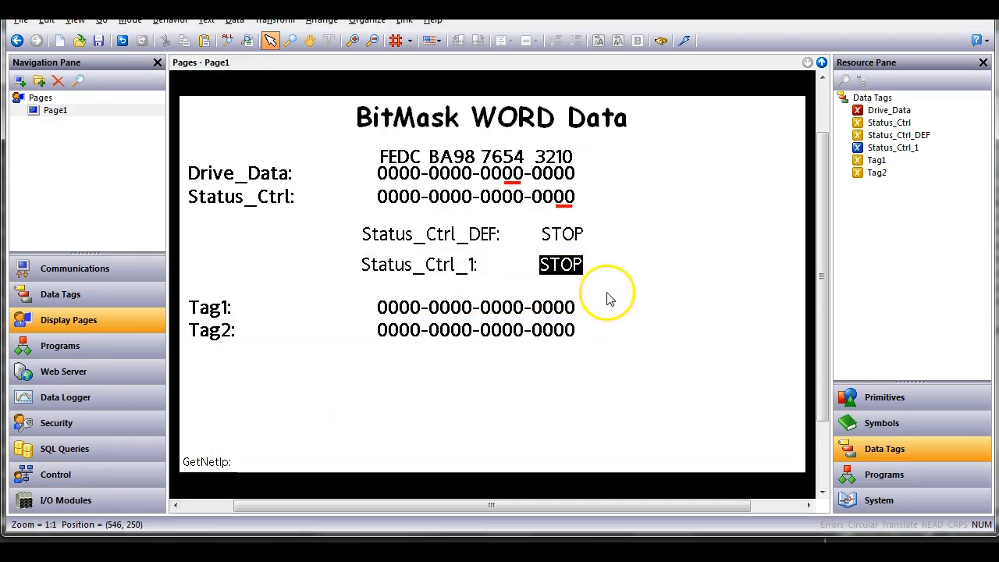
pyautogui.moveTo(602, 288); pyautogui.dragTo(176, 372)
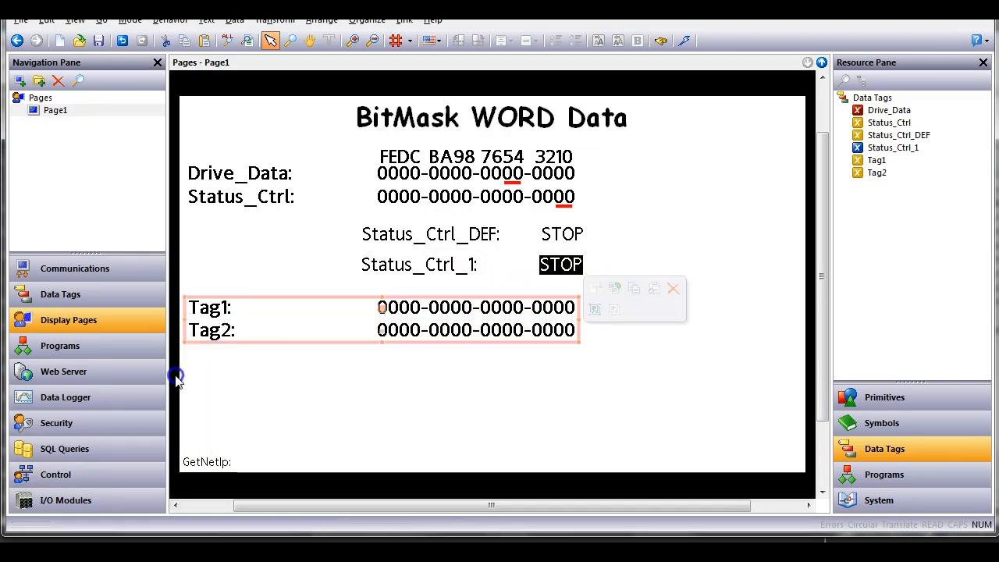
pyautogui.press('Delete')
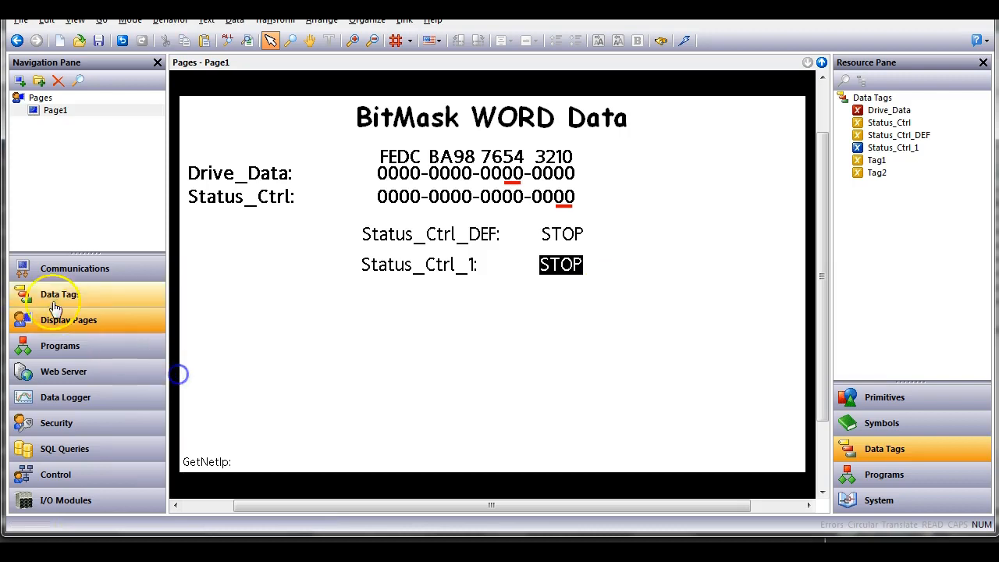
# Step: Review the complex code in the Status_Ctrl_1 data box's On Entry Complete action
pyautogui.doubleClick(413, 274)
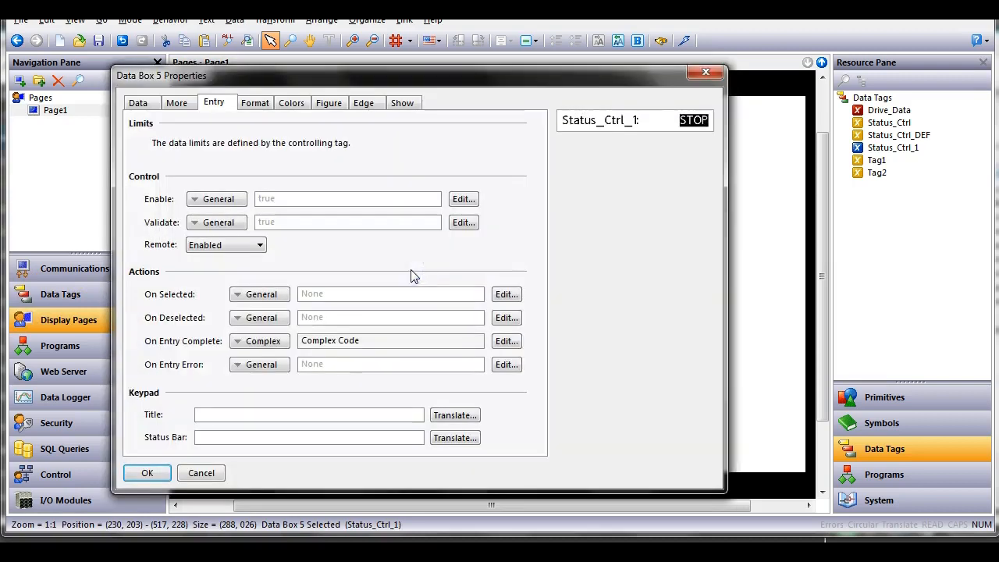
pyautogui.click(507, 341)
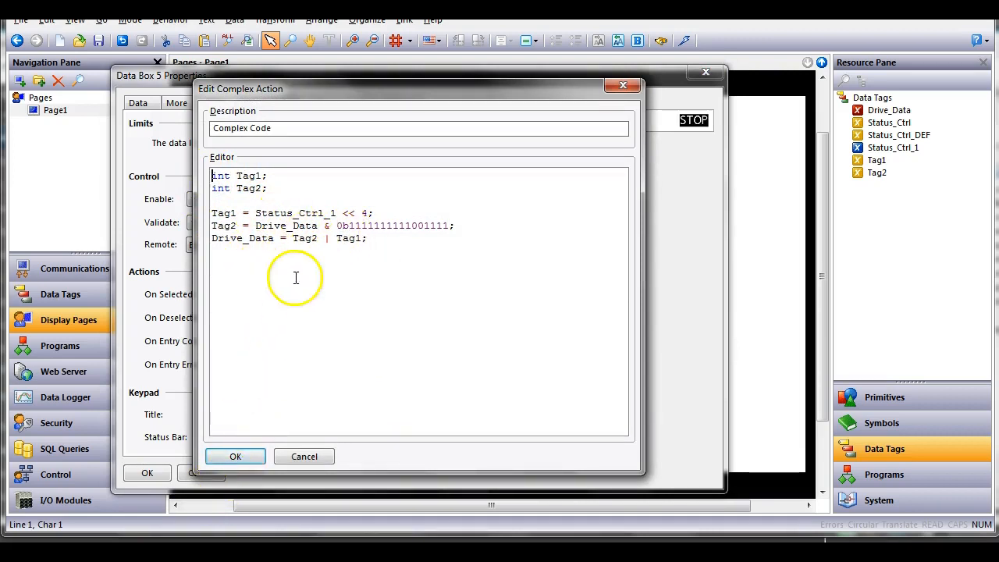
pyautogui.click(235, 456)
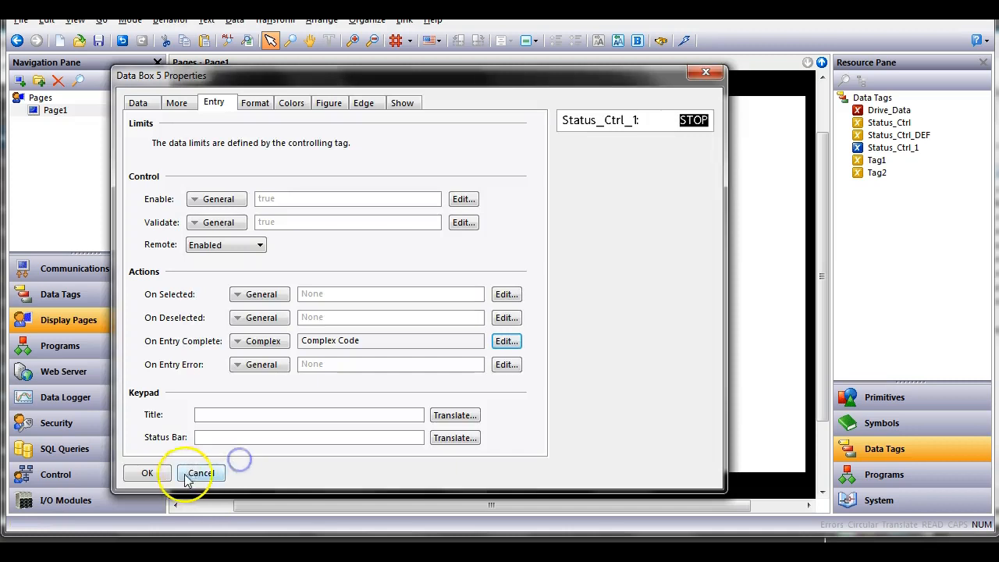
pyautogui.click(160, 471)
# Step: Delete the data tags Tag1 and Tag2 from the database
pyautogui.click(60, 294)
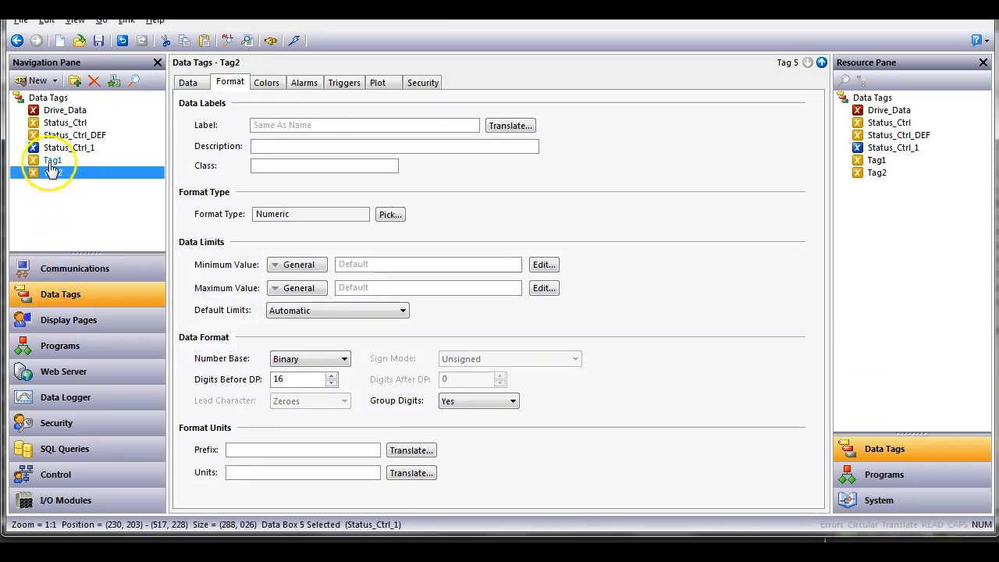
pyautogui.click(50, 161)
pyautogui.click(93, 81)
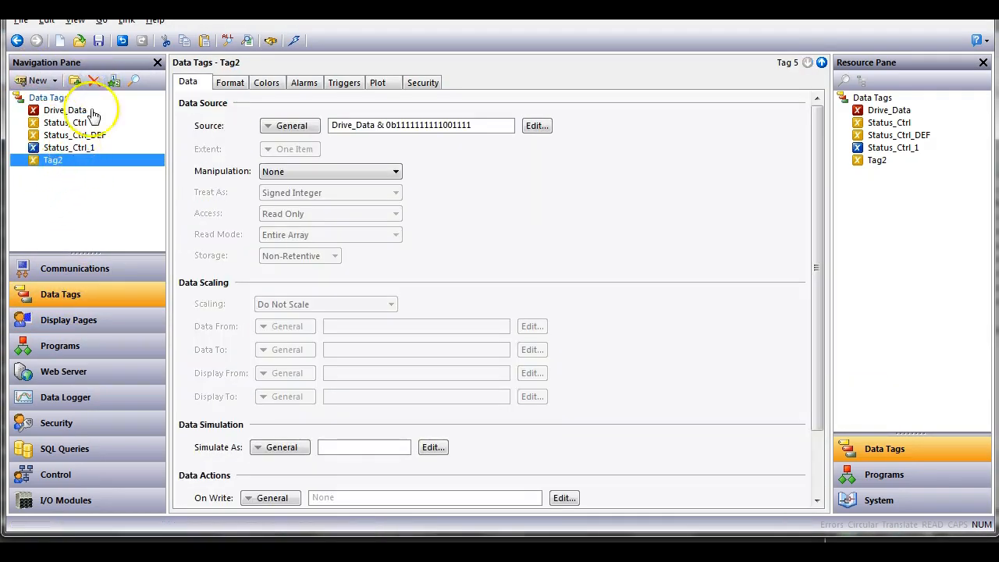
pyautogui.click(93, 81)
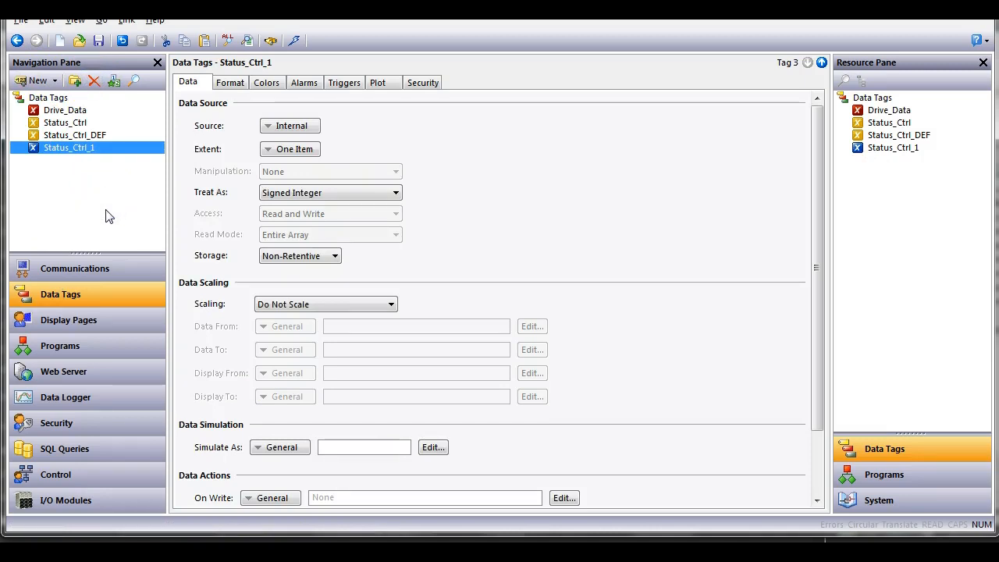
# Step: Return to the display page, save the database and download it to the device
pyautogui.click(86, 320)
pyautogui.click(99, 44)
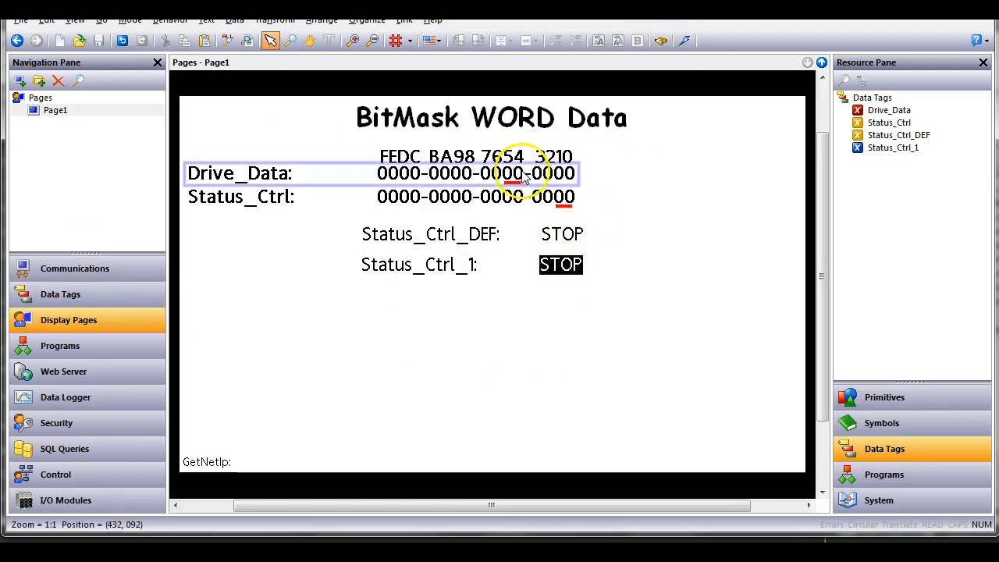
pyautogui.click(684, 41)
pyautogui.click(394, 294)
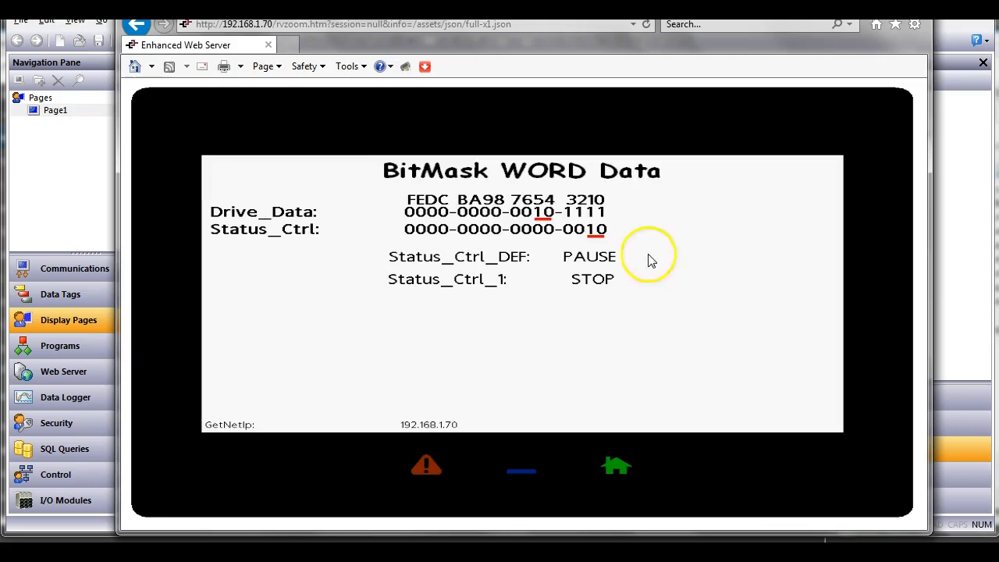
# Step: On the device's web server page in the browser, set Status_Ctrl_1 to RUN
pyautogui.click(603, 281)
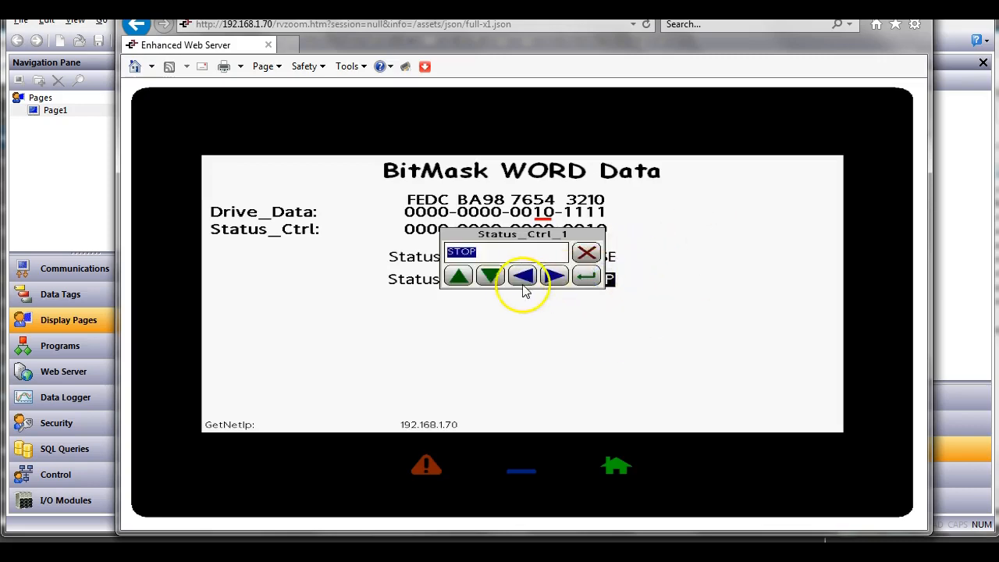
pyautogui.click(586, 276)
pyautogui.click(601, 281)
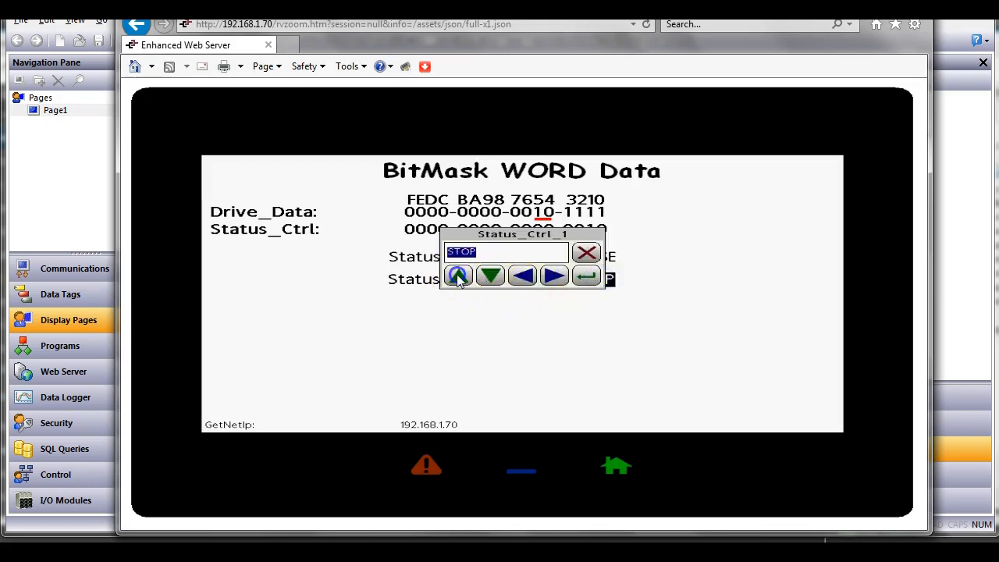
pyautogui.click(459, 275)
pyautogui.click(586, 276)
# Step: Change Status_Ctrl_1 to HOLD on the device's web page to test the write to Drive_Data
pyautogui.click(587, 283)
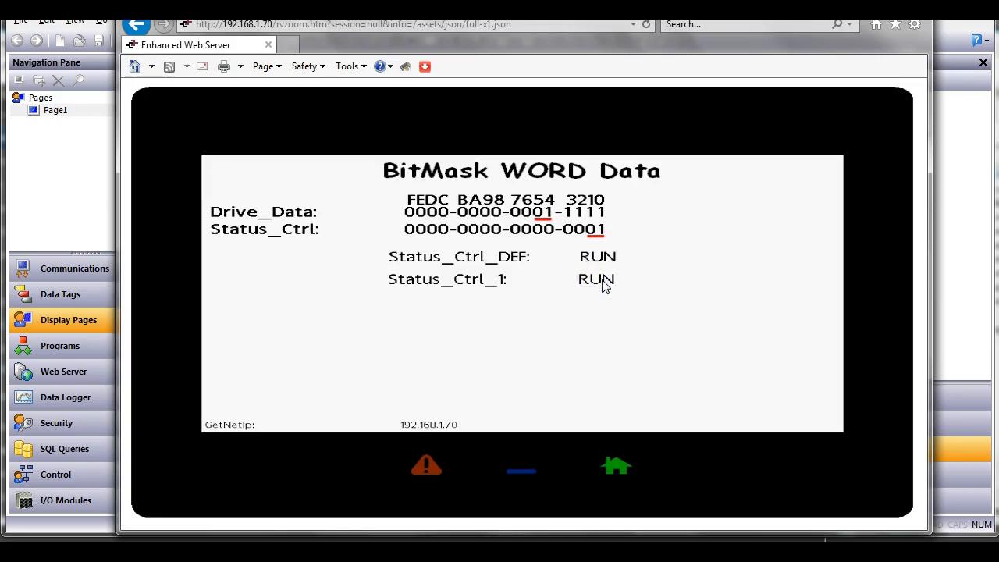
pyautogui.click(458, 277)
pyautogui.click(458, 277)
pyautogui.click(590, 277)
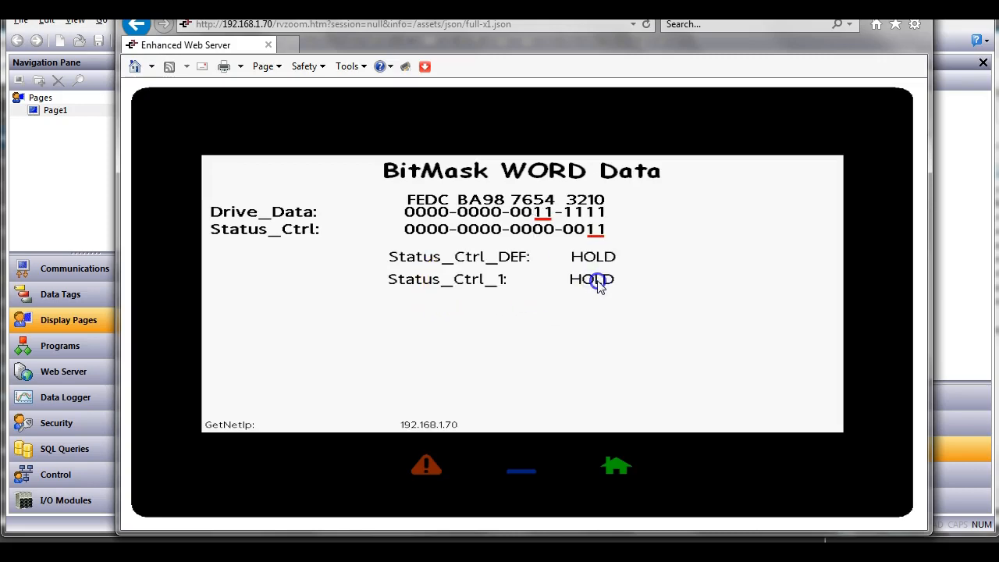
# Step: Set Status_Ctrl_1 back to RUN, then reopen its entry keypad and confirm the same value
pyautogui.click(598, 282)
pyautogui.click(490, 278)
pyautogui.click(490, 278)
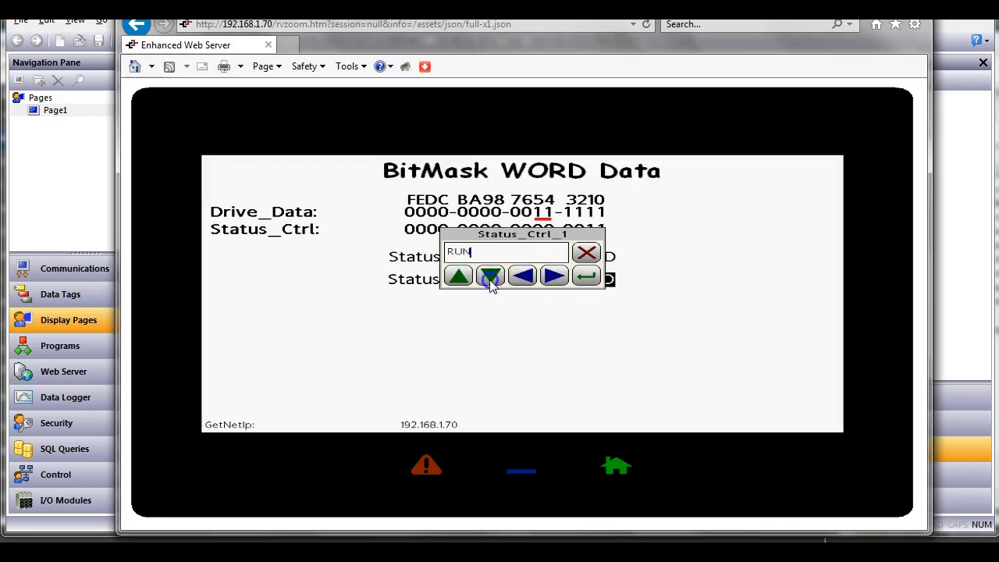
pyautogui.click(587, 279)
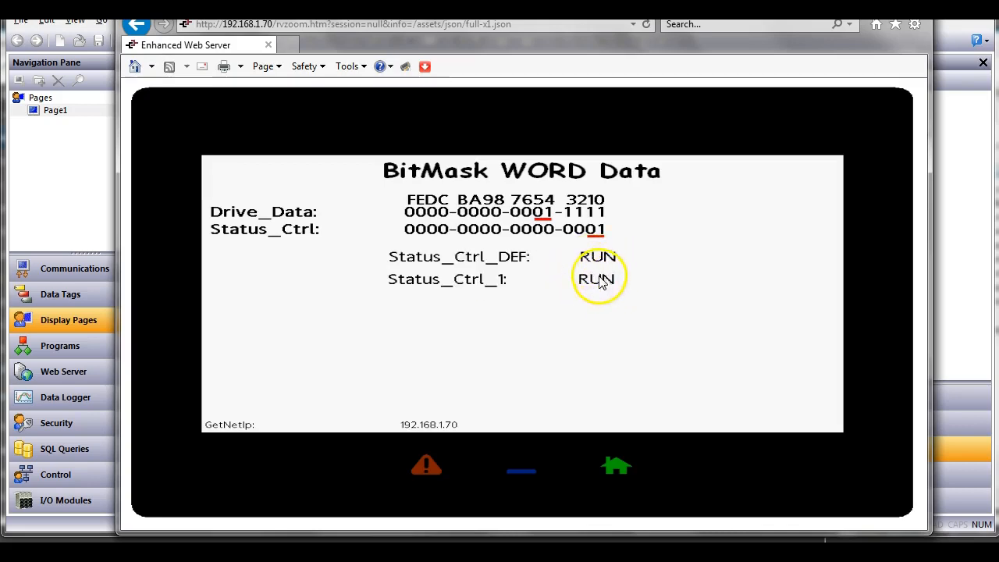
pyautogui.click(598, 280)
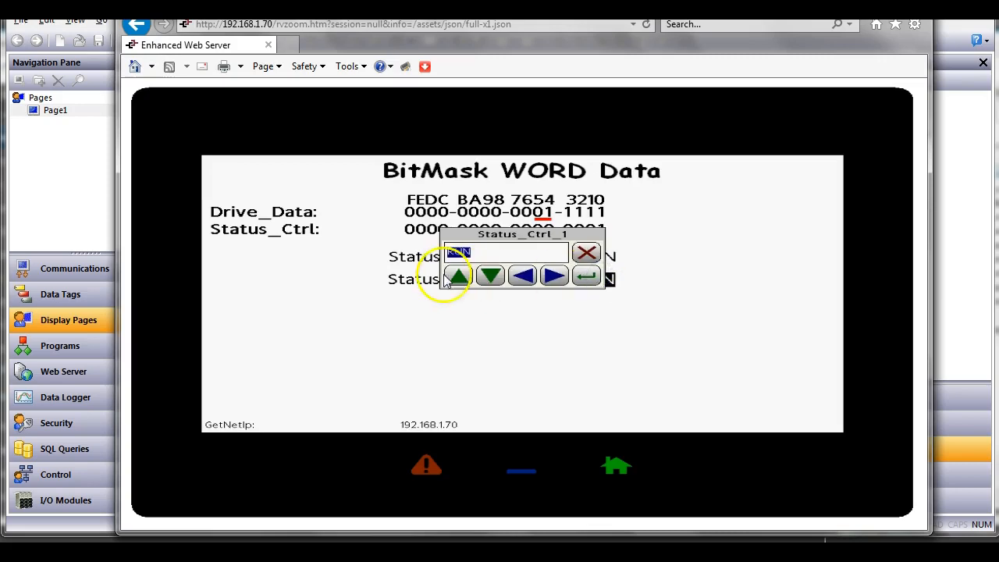
pyautogui.click(586, 278)
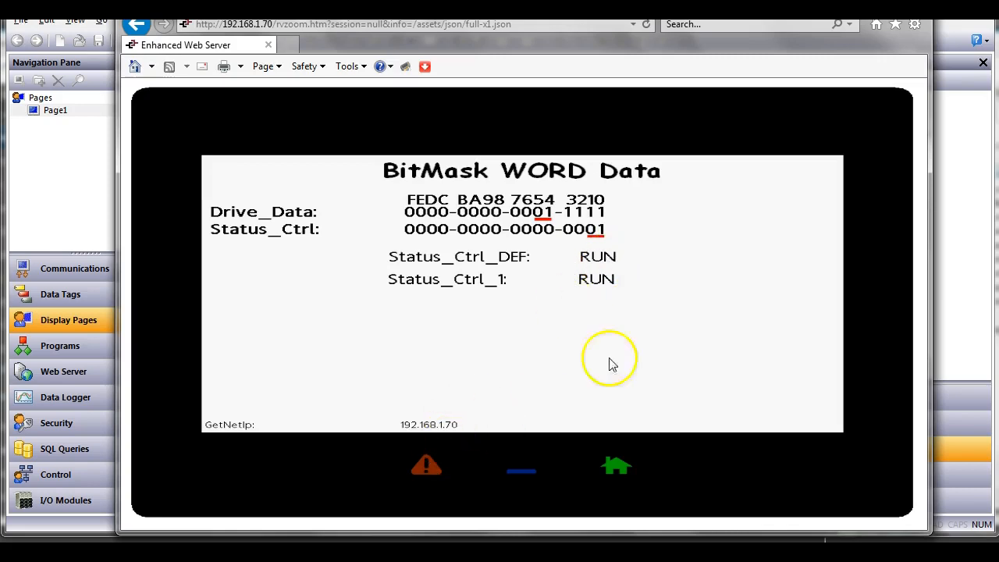
# Step: Switch back to the BitMask database in Crimson and set the Status_Ctrl_1 data box's On Selected action to Status_Ctrl_1 = Status_Ctrl_DEF
pyautogui.moveTo(328, 550)
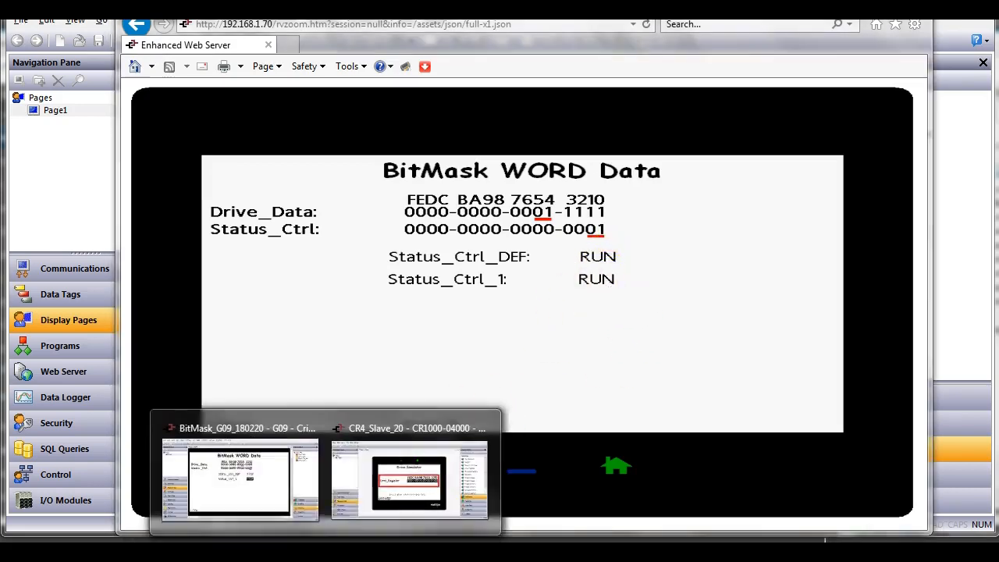
pyautogui.click(301, 486)
pyautogui.doubleClick(502, 265)
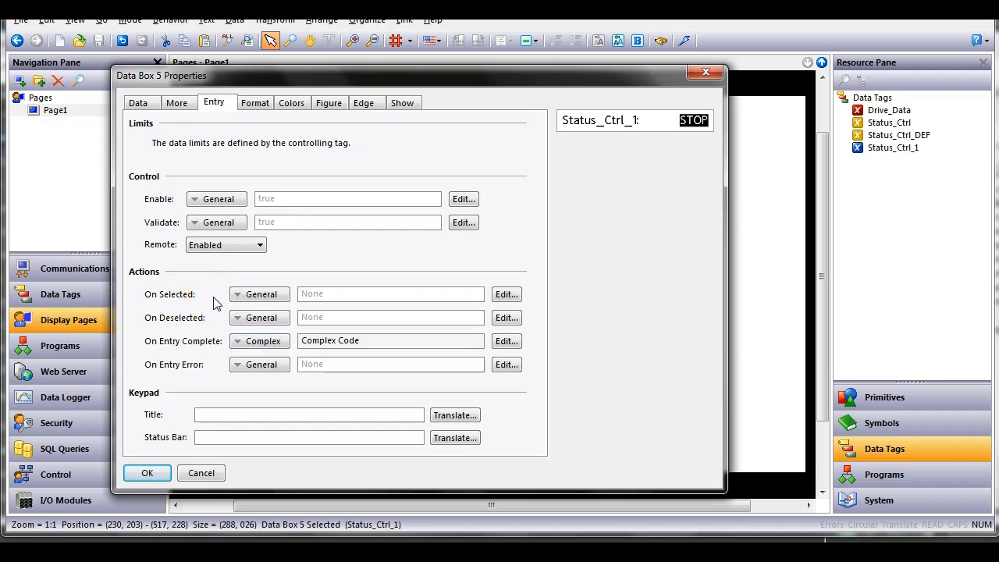
pyautogui.click(507, 294)
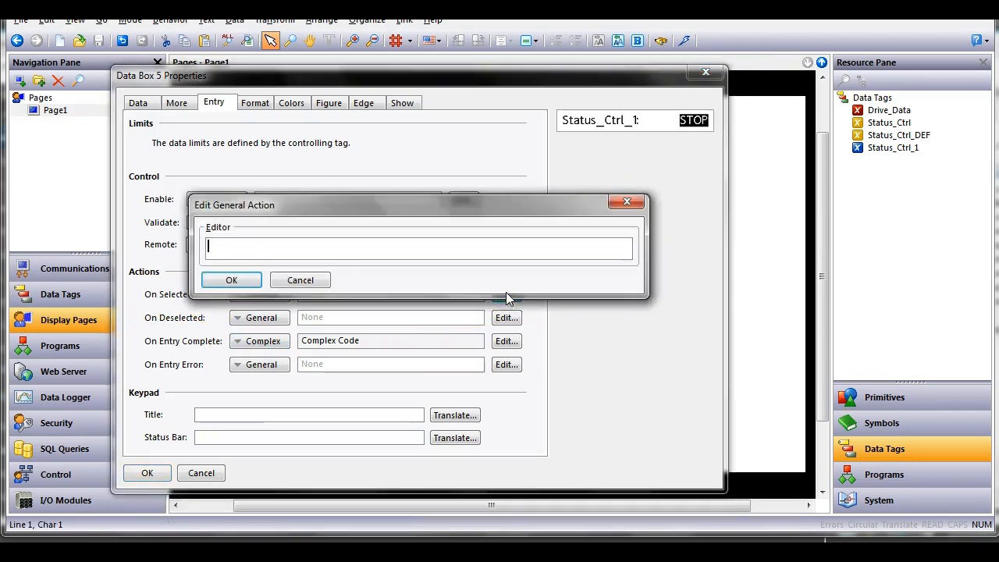
pyautogui.moveTo(890, 149); pyautogui.dragTo(344, 254)
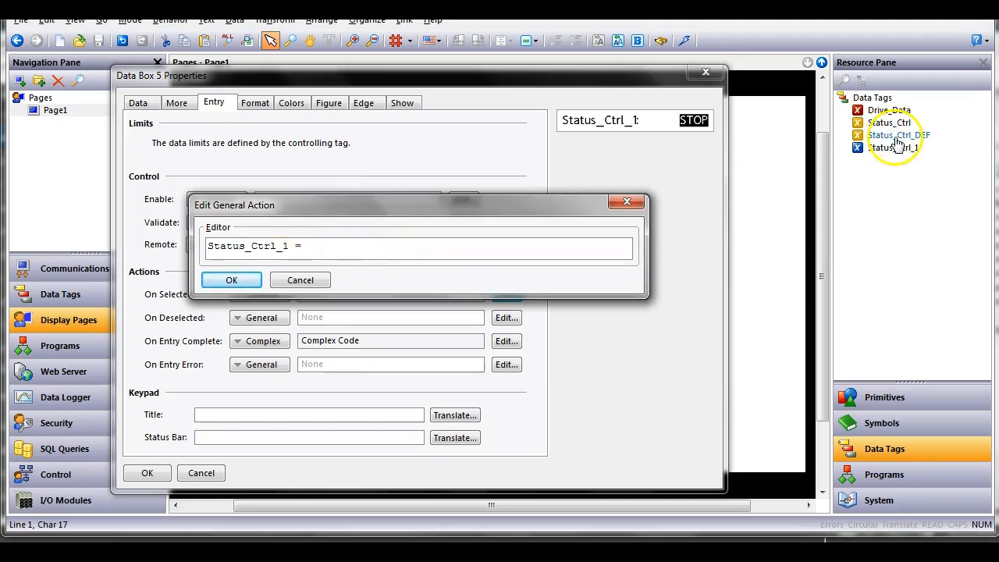
pyautogui.moveTo(898, 141); pyautogui.dragTo(373, 250)
pyautogui.click(405, 249)
pyautogui.click(231, 282)
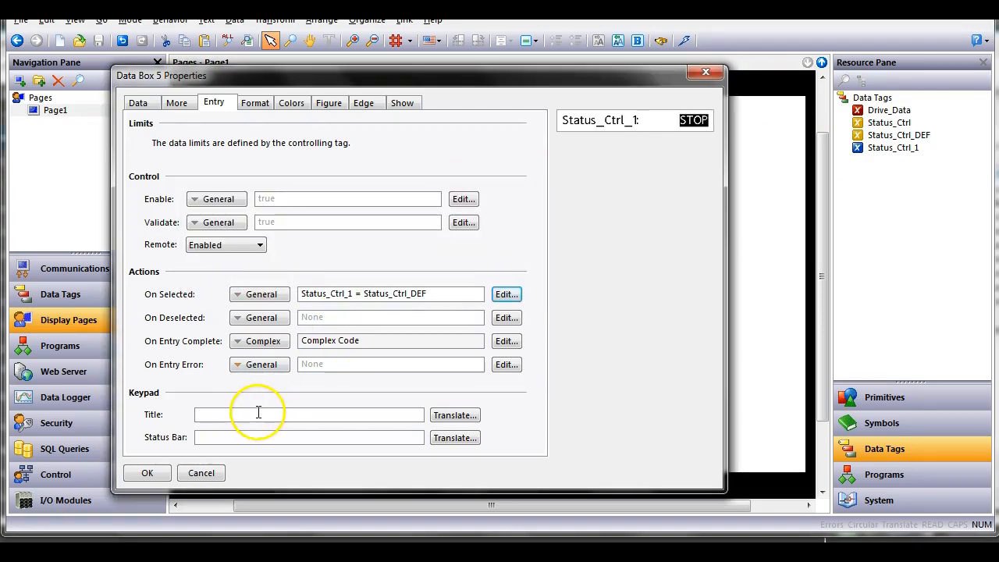
# Step: Set the data box's keypad title to Status Ctrl and accept the properties
pyautogui.click(252, 414)
pyautogui.write('Status Ctrl')
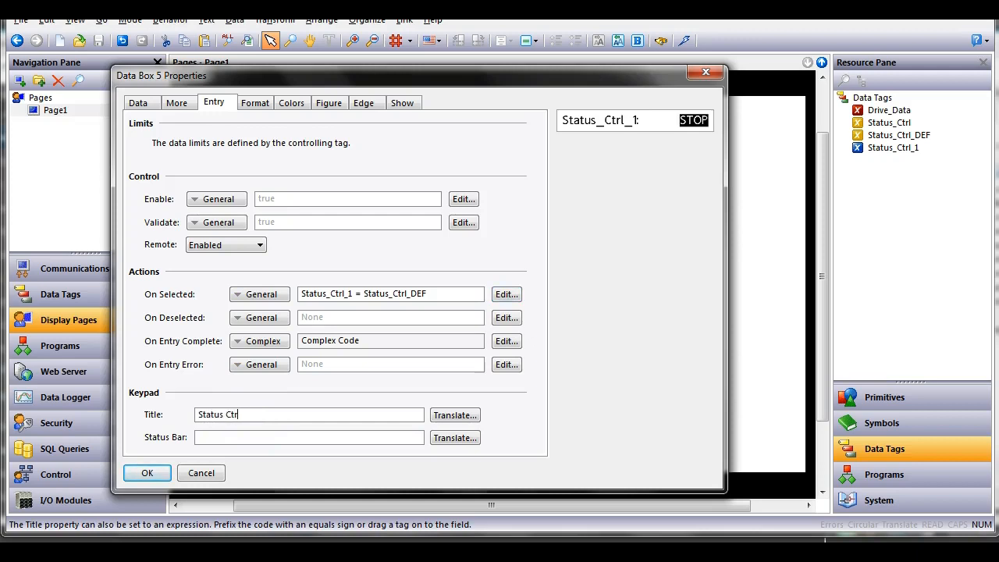
pyautogui.click(147, 473)
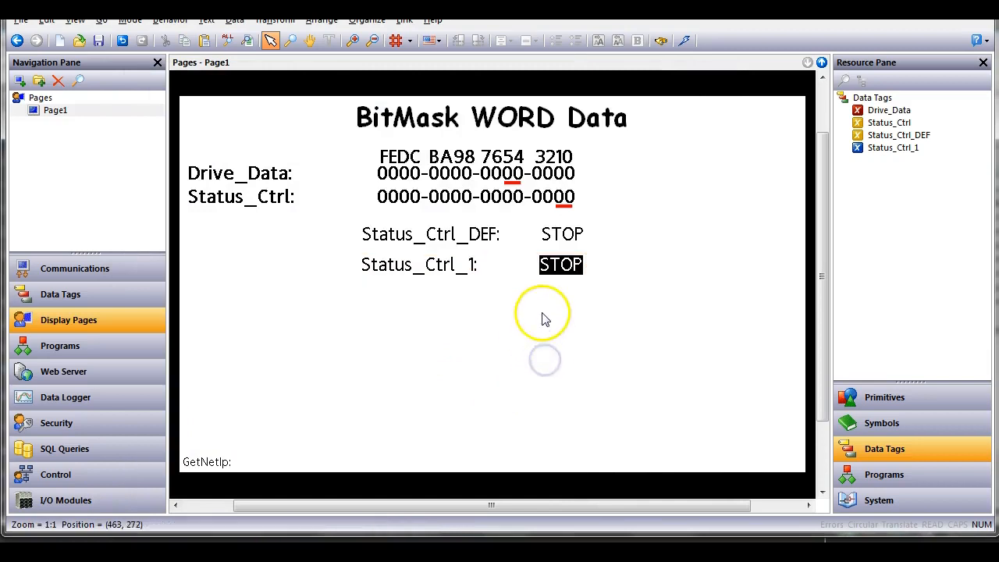
# Step: Save the database, download it to the device and switch to the device's web page in the browser
pyautogui.click(100, 43)
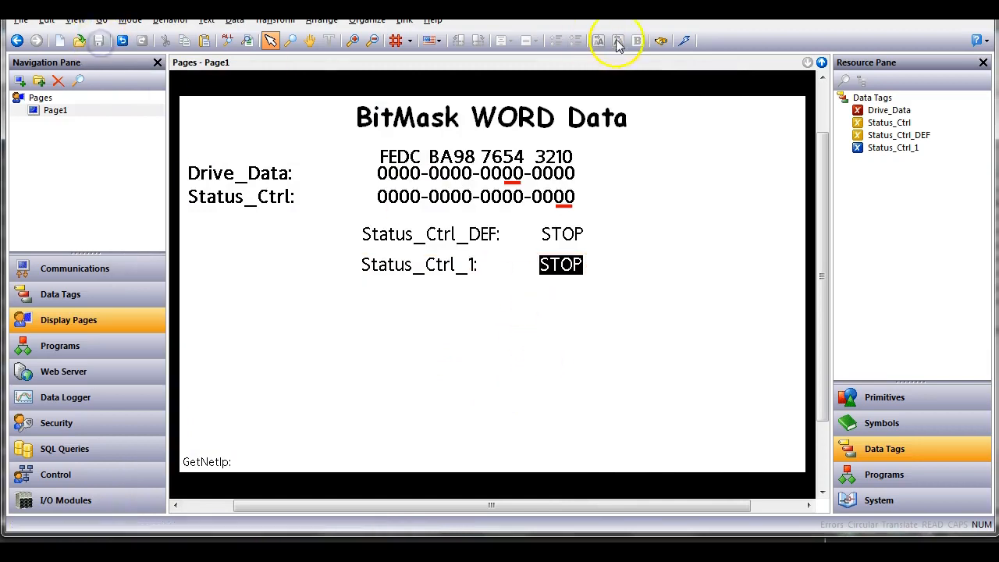
pyautogui.click(686, 40)
pyautogui.click(398, 294)
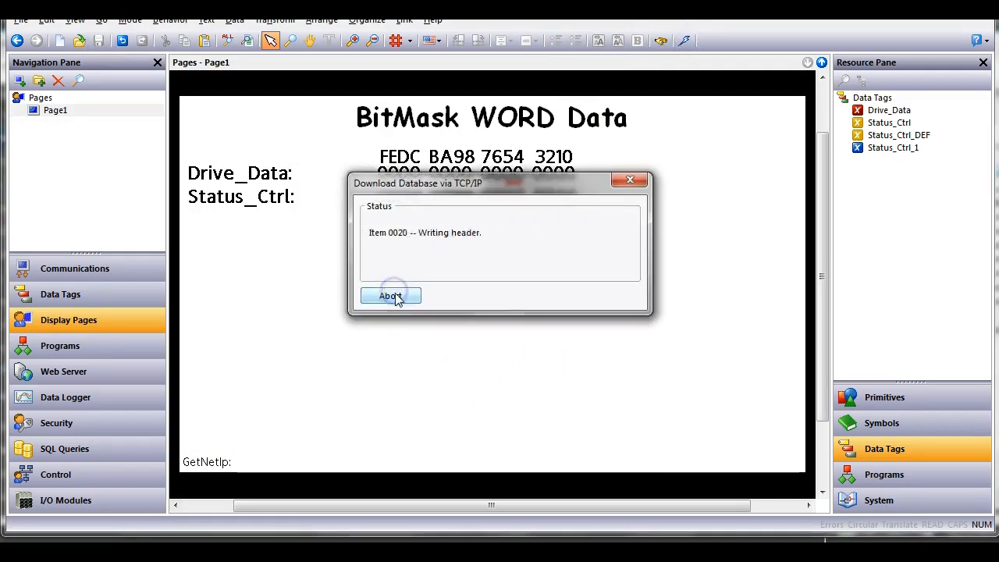
pyautogui.click(143, 534)
pyautogui.click(558, 398)
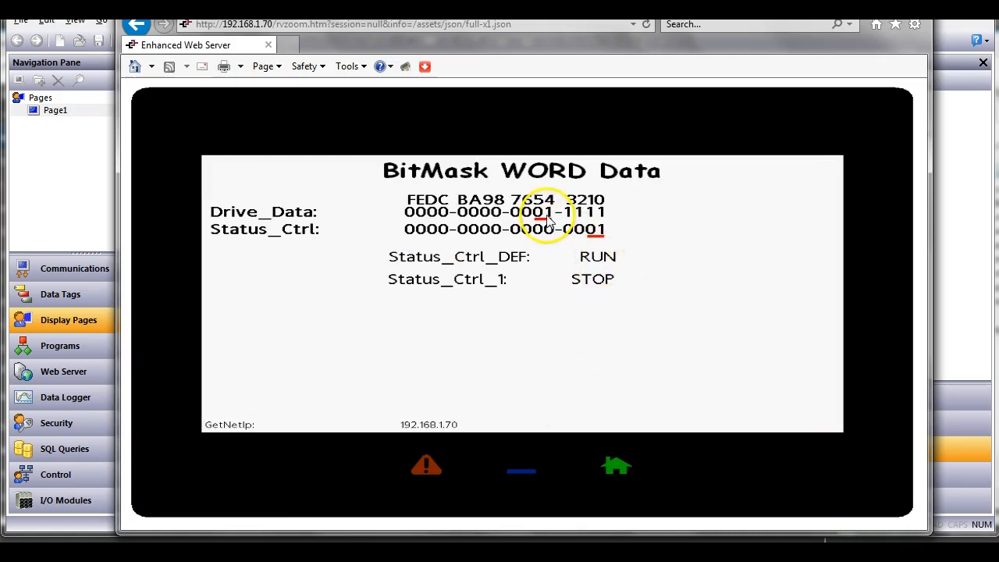
# Step: Open the Status_Ctrl_1 entry keypad on the device's web page and set the value to PAUSE
pyautogui.click(602, 287)
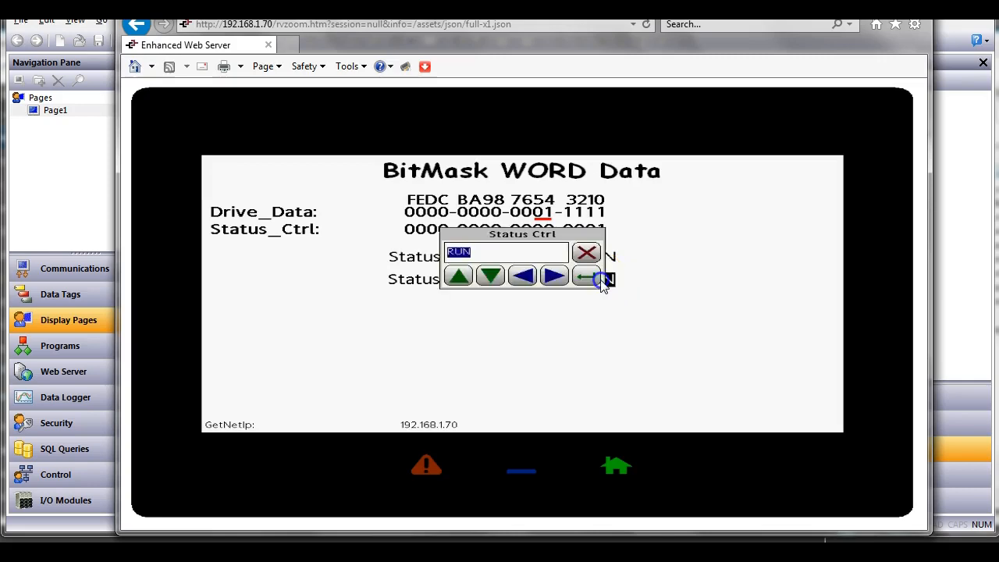
pyautogui.click(467, 254)
pyautogui.click(465, 277)
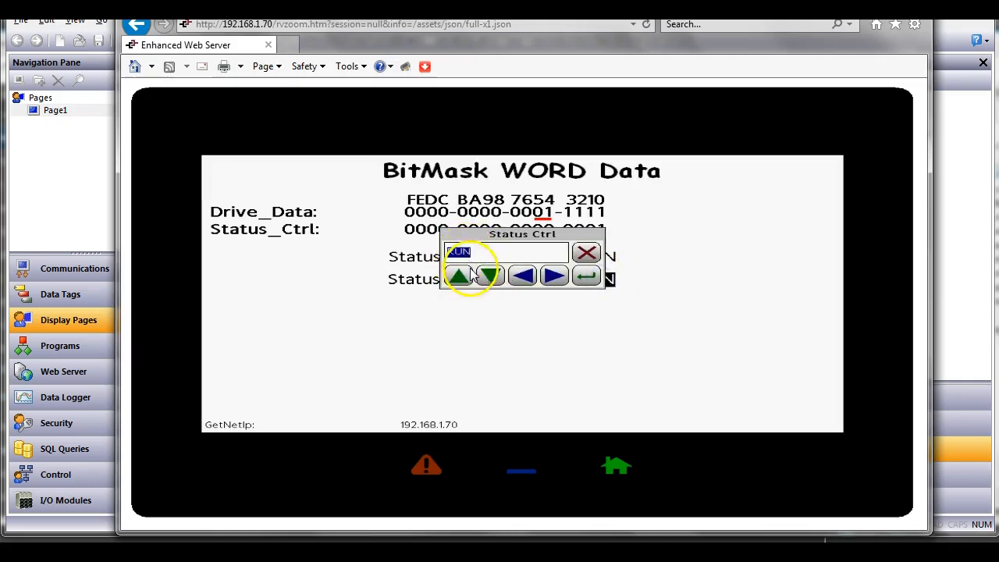
pyautogui.click(465, 277)
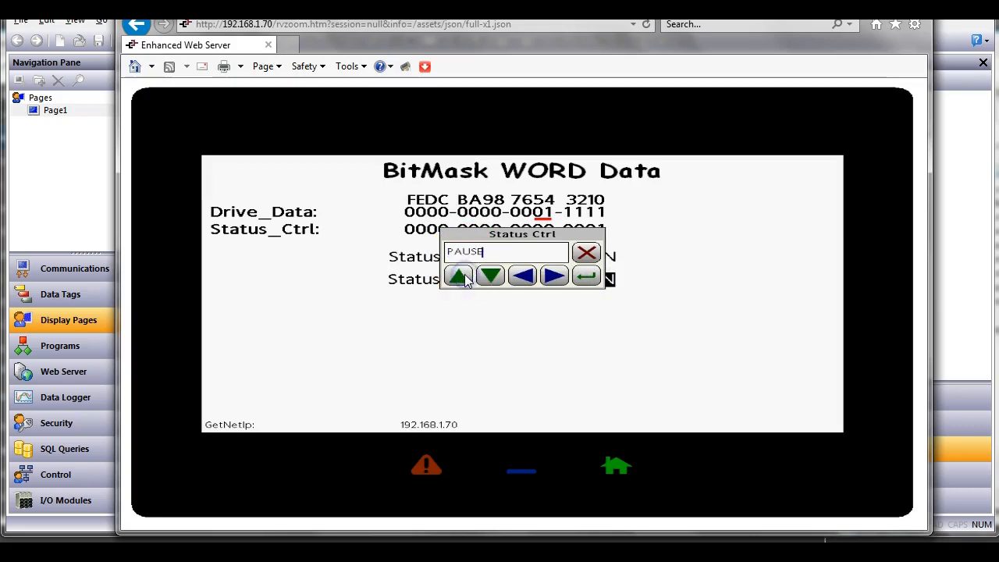
pyautogui.click(586, 277)
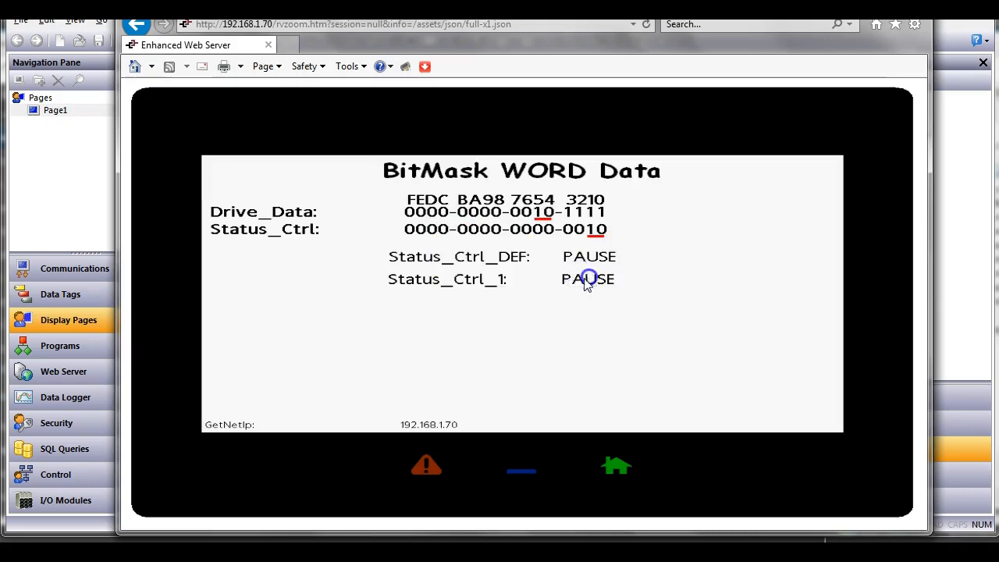
# Step: Set Status_Ctrl_1 to STOP through its entry keypad
pyautogui.click(588, 280)
pyautogui.click(490, 276)
pyautogui.click(586, 277)
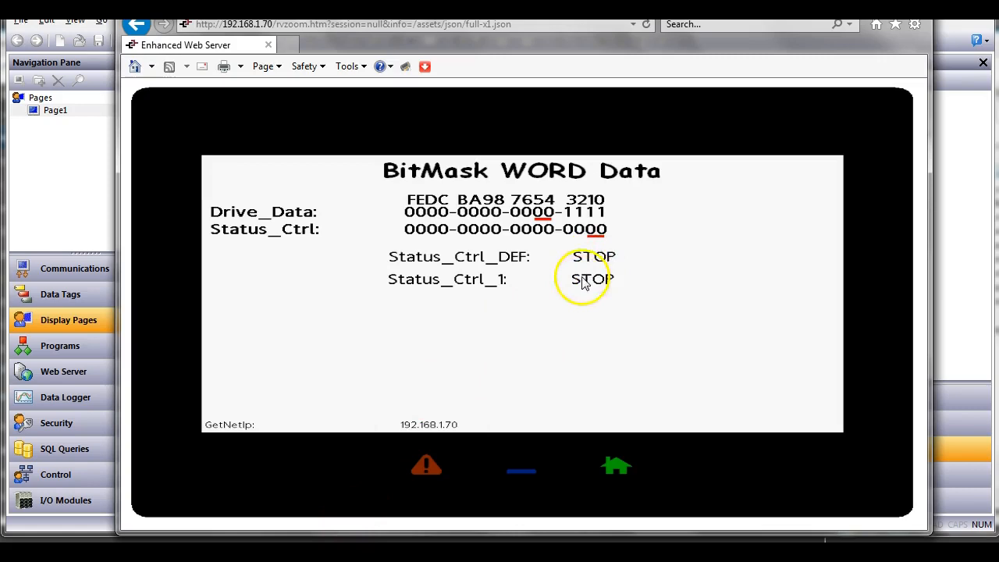
# Step: Switch to the BitMask database in Crimson and set the Status_Ctrl_1 data box's contents to Label Text
pyautogui.moveTo(340, 538)
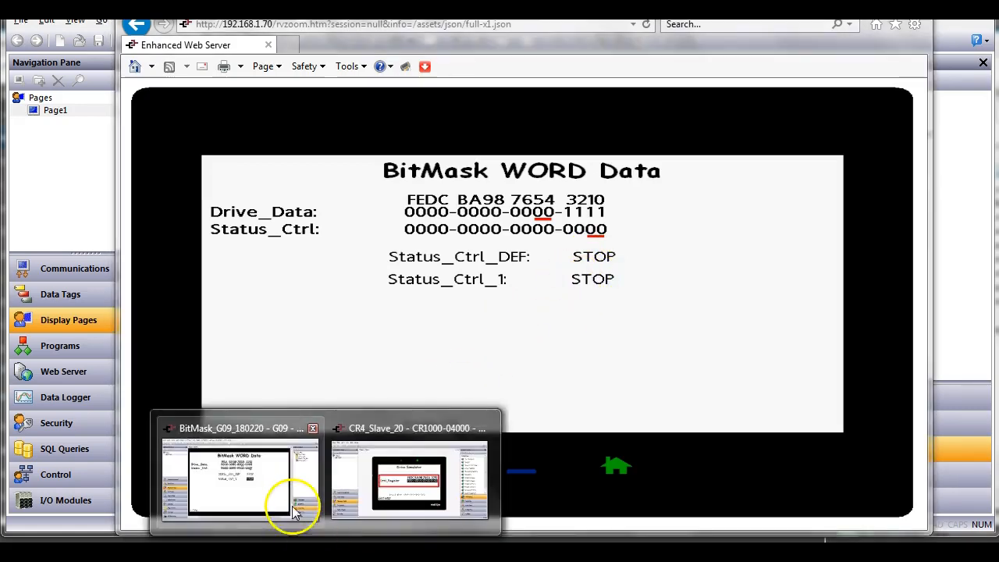
pyautogui.click(290, 506)
pyautogui.click(482, 267)
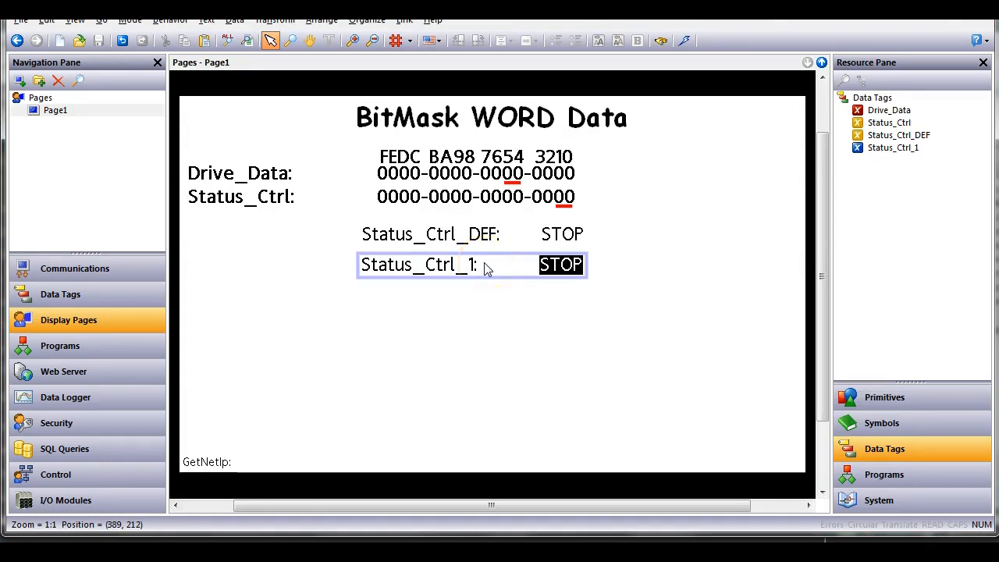
pyautogui.doubleClick(484, 267)
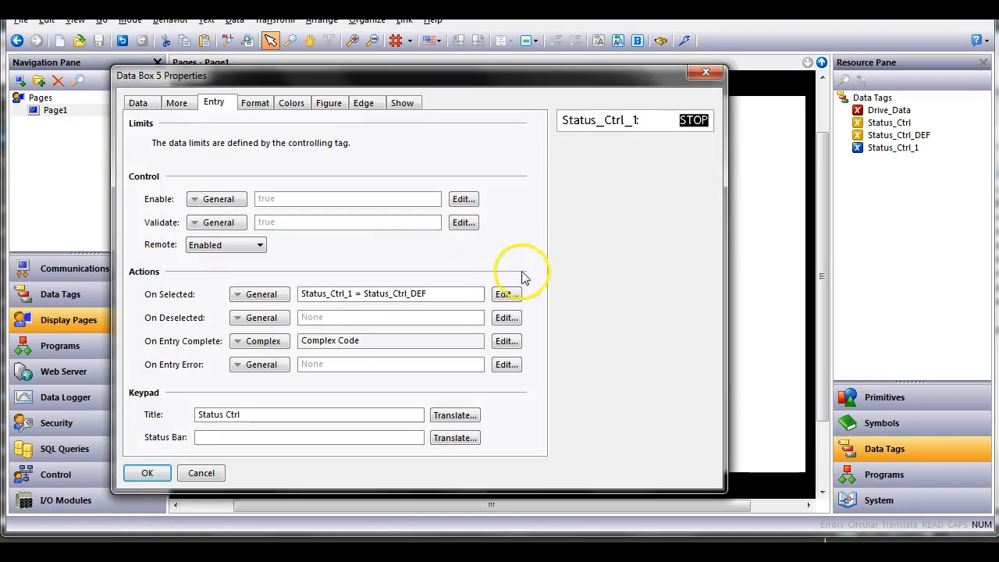
pyautogui.click(138, 103)
pyautogui.click(316, 199)
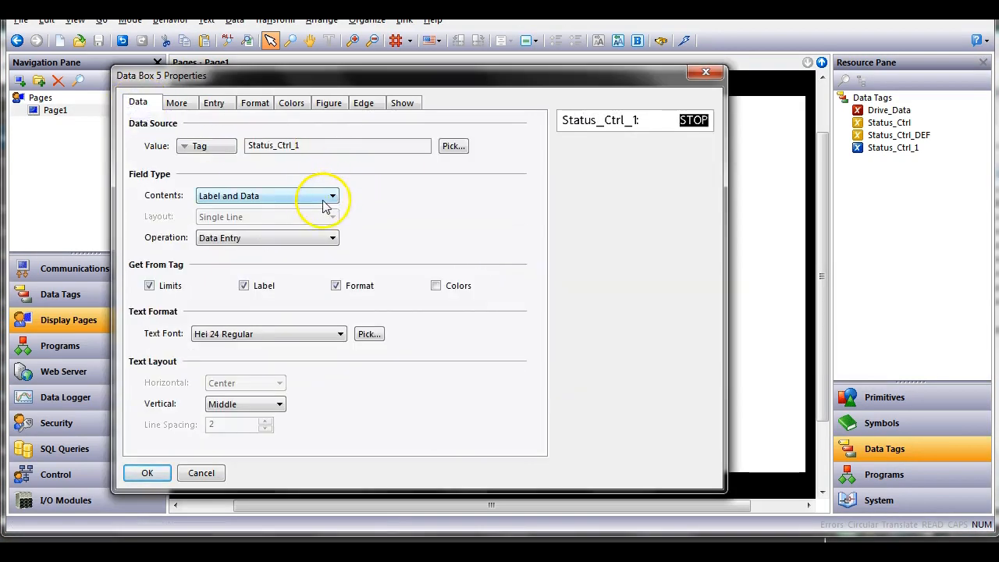
pyautogui.click(311, 200)
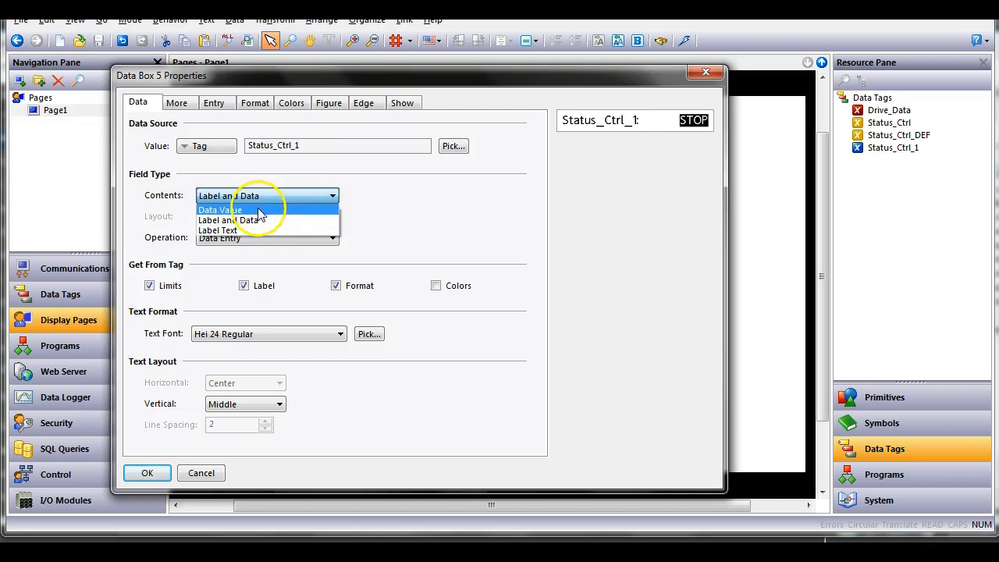
pyautogui.click(260, 232)
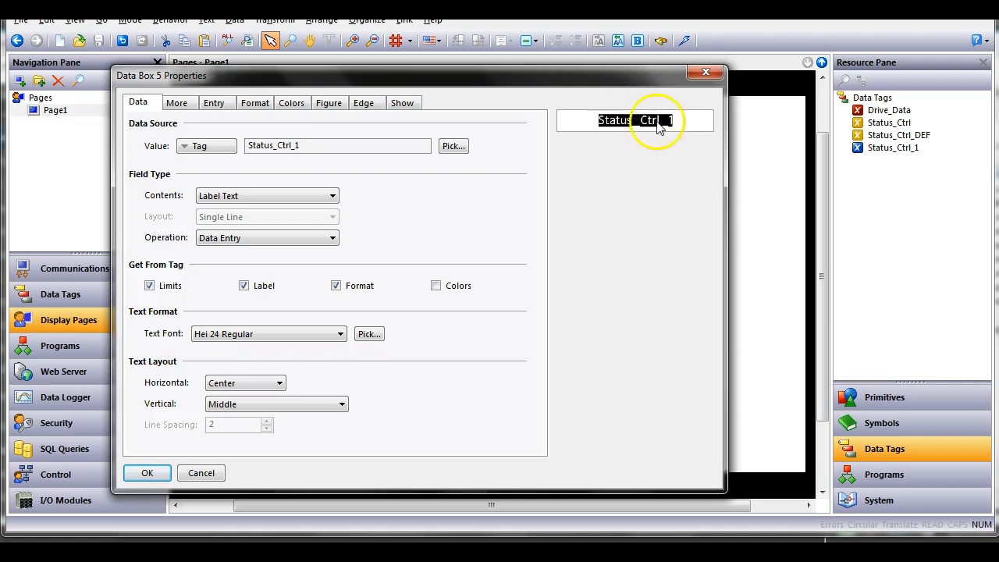
# Step: Stop the data box from getting its label and format from the tag, and leave its own label blank
pyautogui.click(256, 106)
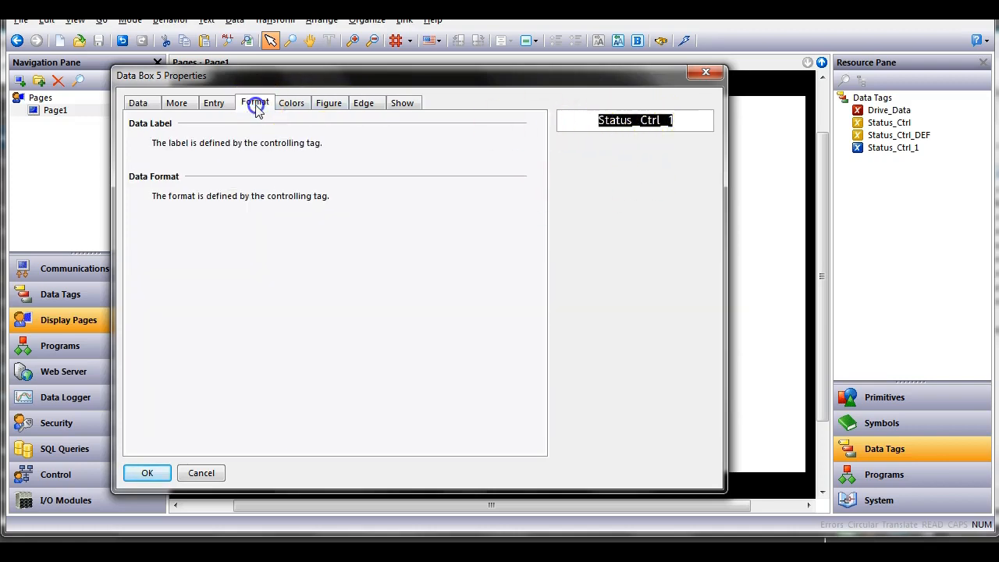
pyautogui.click(156, 108)
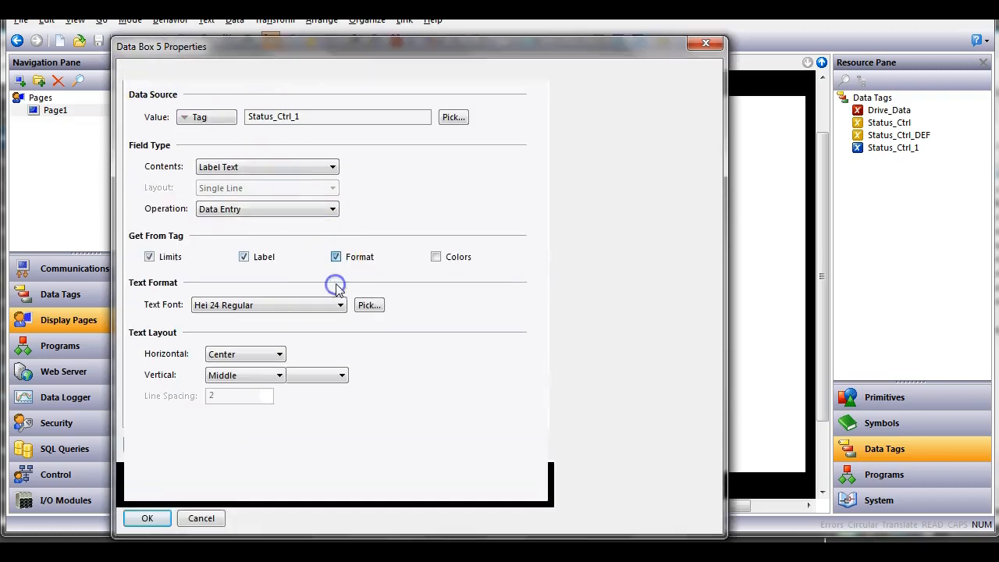
pyautogui.click(243, 256)
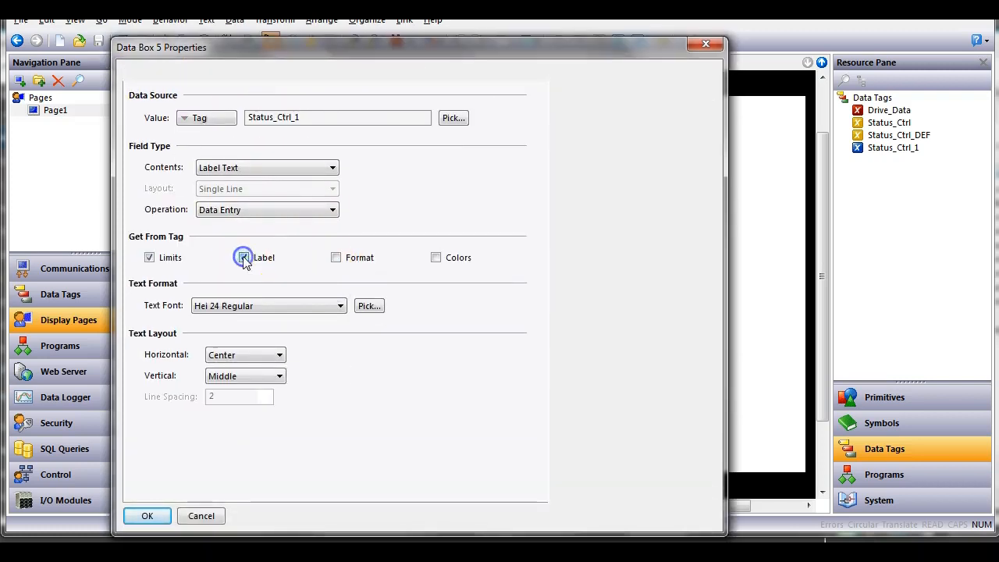
pyautogui.click(256, 76)
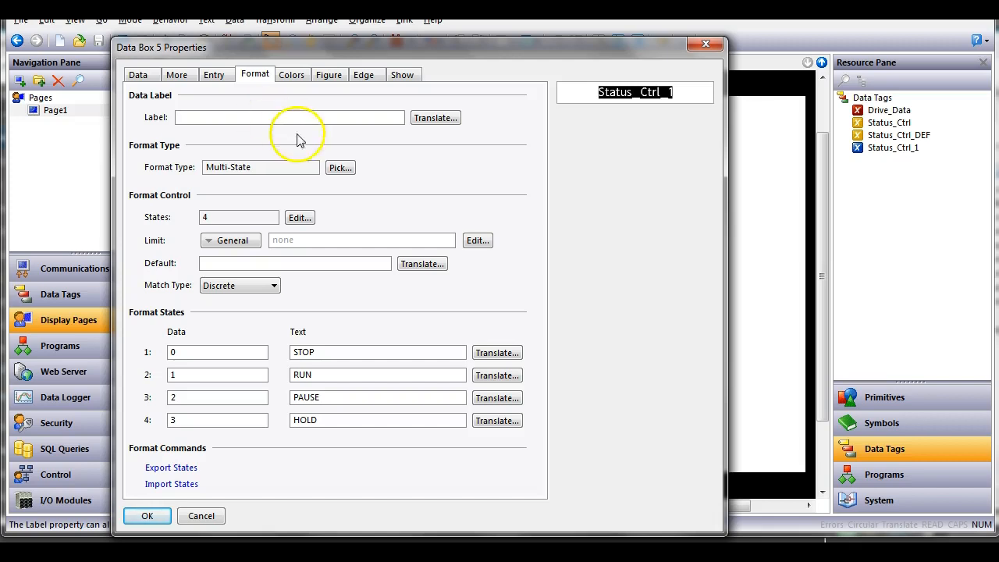
pyautogui.click(381, 236)
pyautogui.click(649, 95)
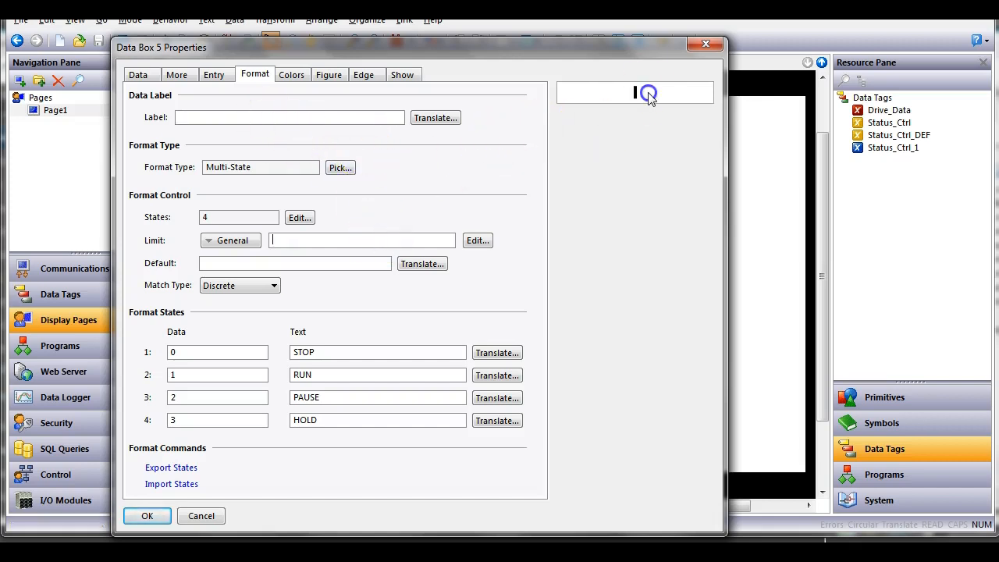
# Step: Give the data box a solid red edge 2 pixels wide and accept the properties
pyautogui.click(364, 77)
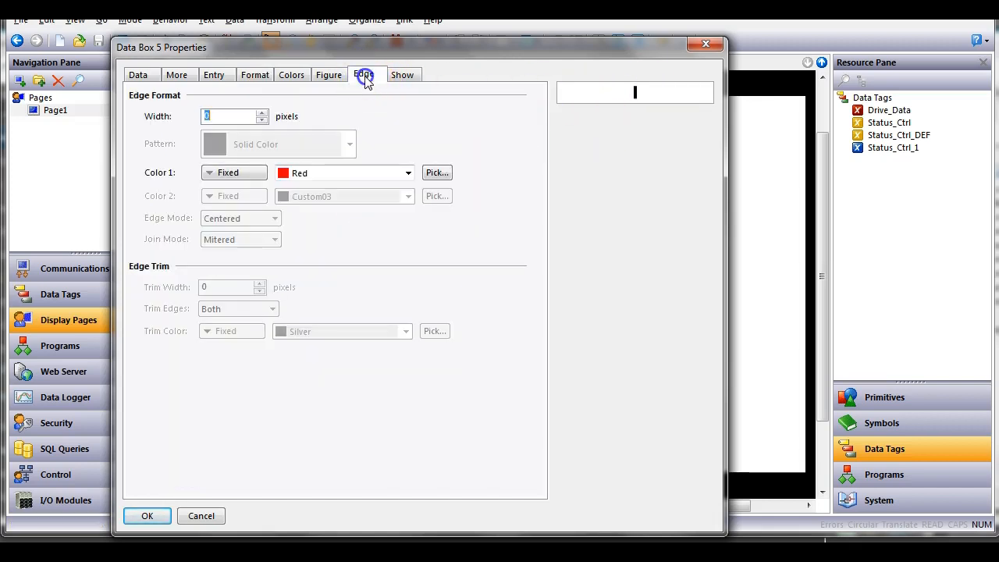
pyautogui.click(262, 114)
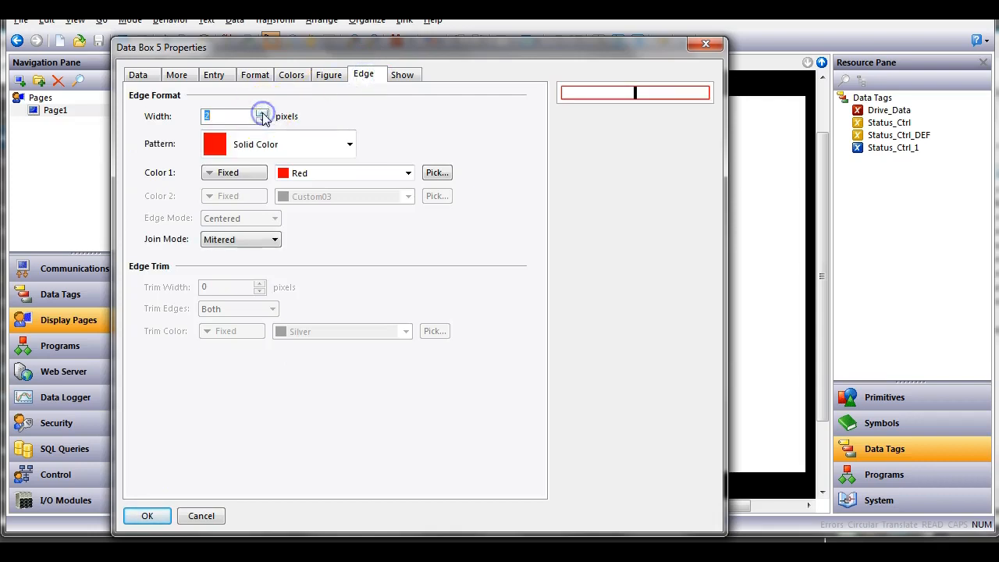
pyautogui.click(147, 515)
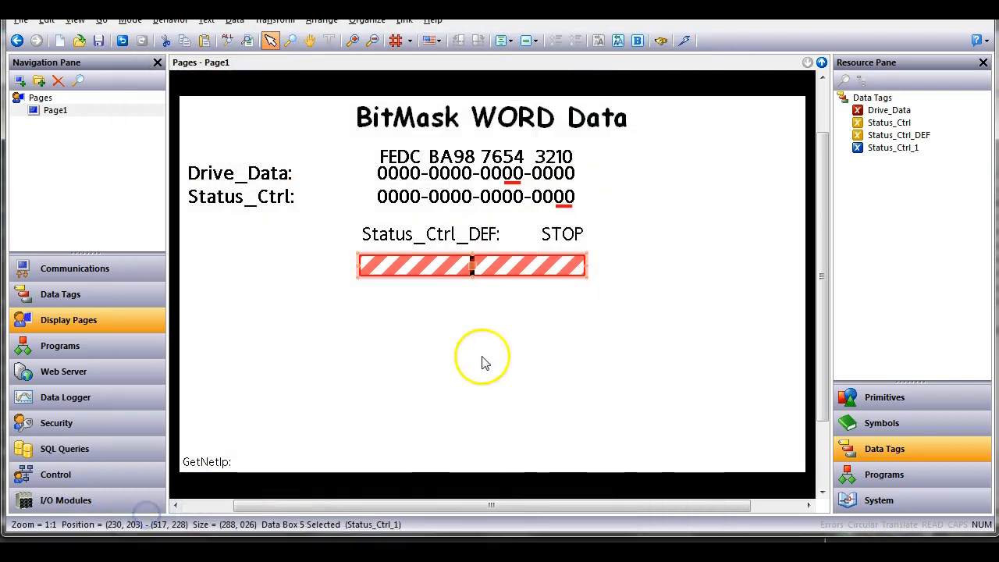
# Step: Move and resize the red-edged data box to about 295 by 33 pixels so it frames the Status_Ctrl_DEF line
pyautogui.moveTo(585, 273)
pyautogui.mouseDown()
pyautogui.moveTo(562, 257)
pyautogui.moveTo(559, 234)
pyautogui.mouseUp()
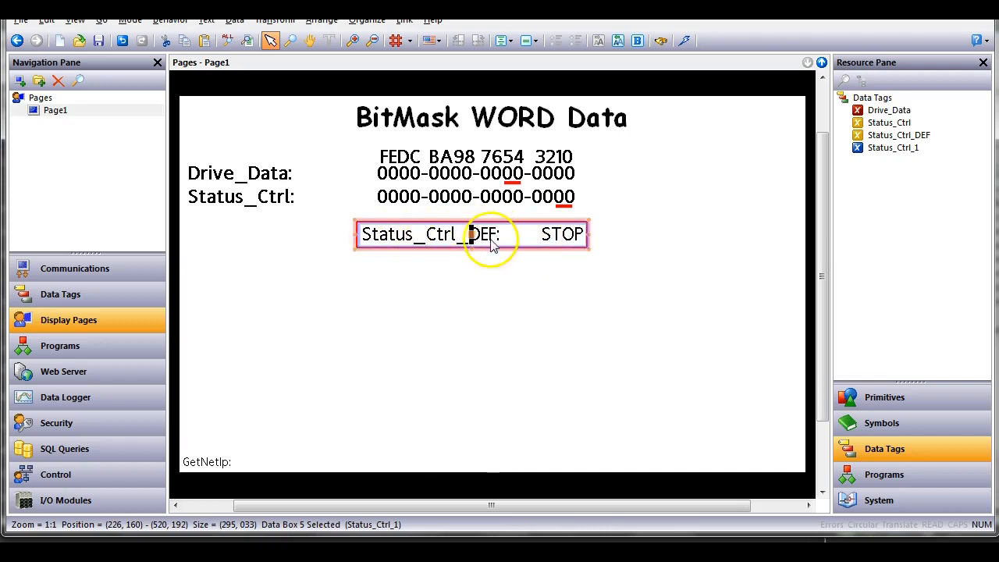
pyautogui.click(566, 302)
pyautogui.click(544, 245)
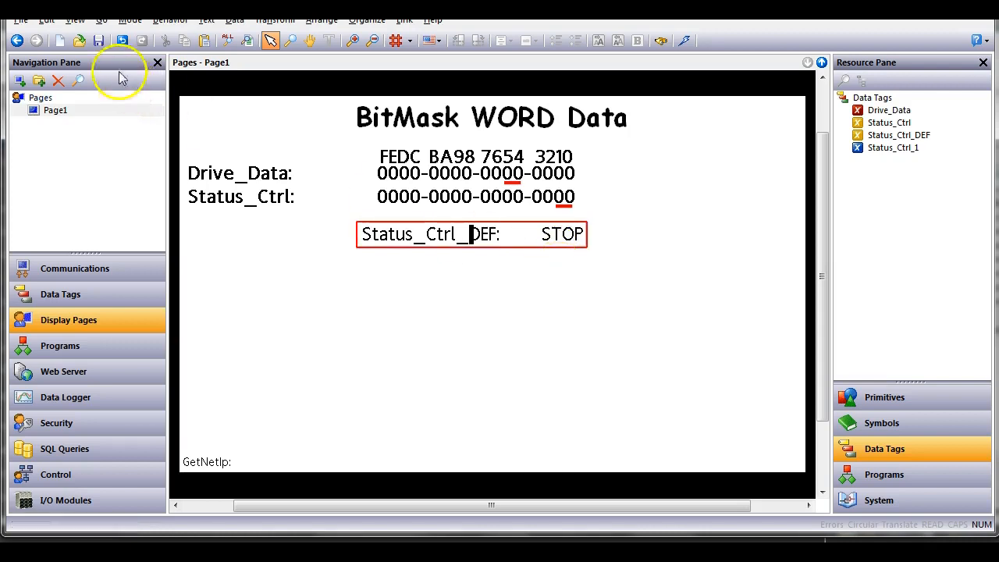
# Step: Save the revised page, download the database to the device and return to its web page in the browser
pyautogui.click(686, 41)
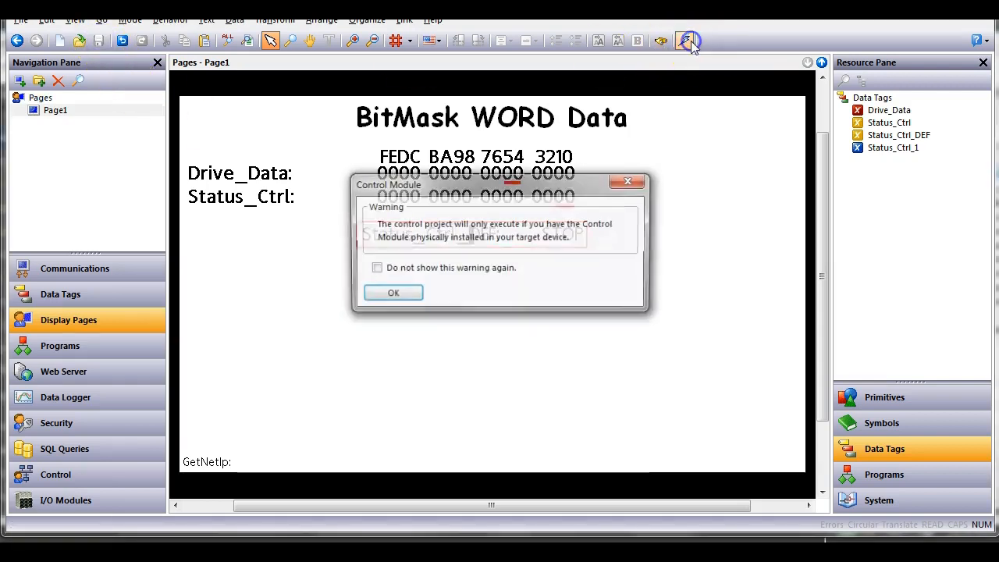
pyautogui.click(391, 293)
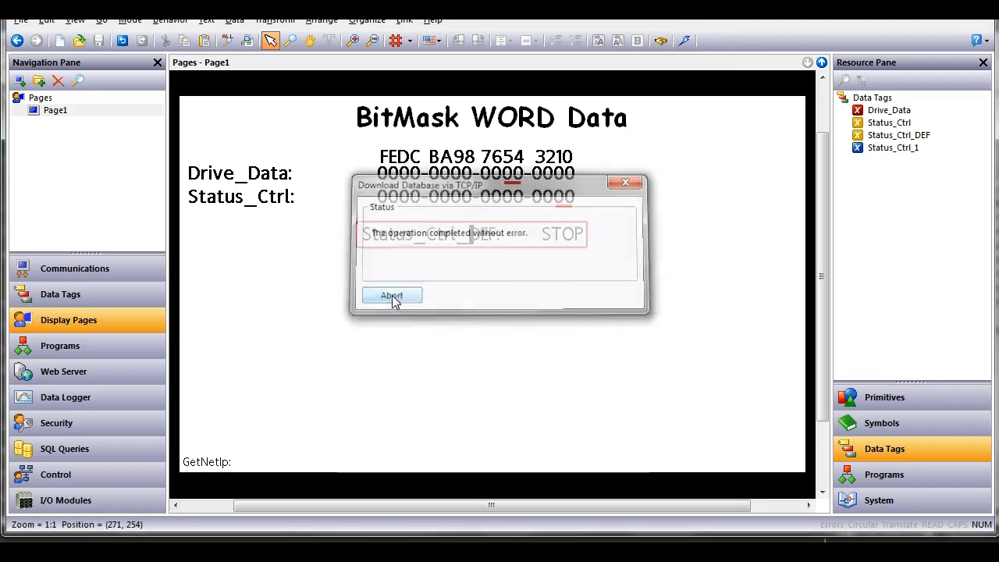
pyautogui.click(136, 549)
pyautogui.click(501, 359)
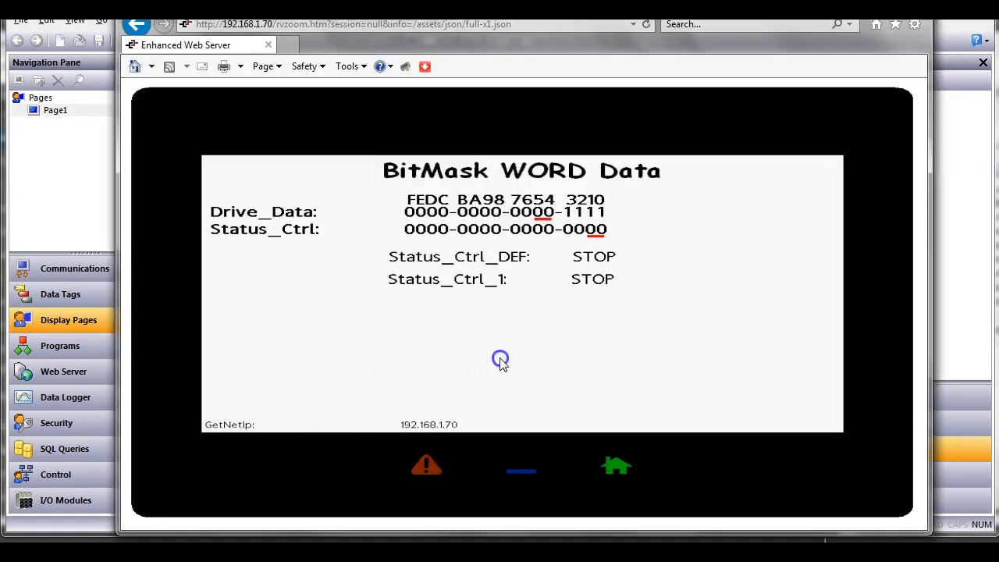
# Step: Set the status to PAUSE through the red-framed box, then reopen its keypad and enter another state
pyautogui.click(608, 260)
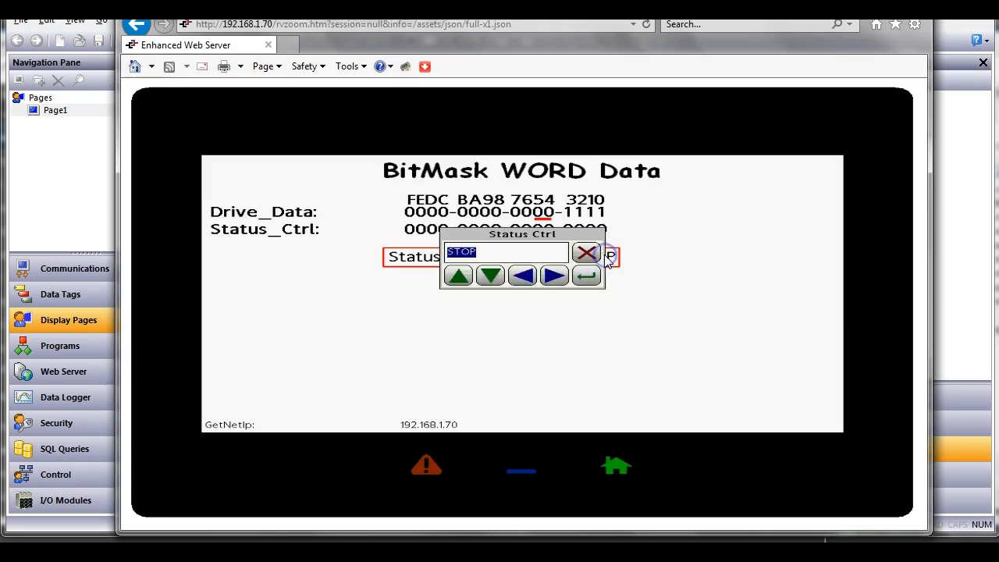
pyautogui.click(458, 276)
pyautogui.click(586, 277)
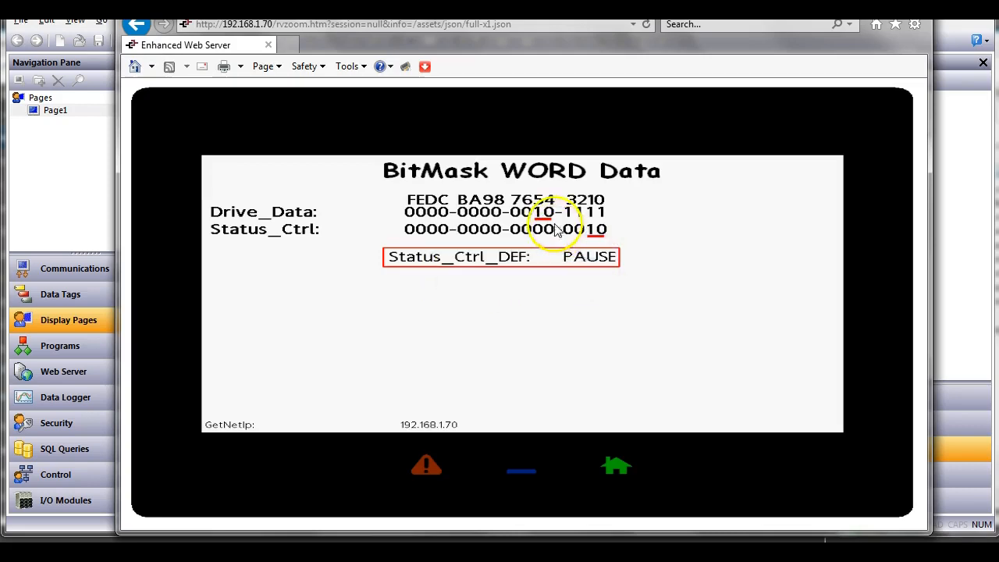
pyautogui.click(598, 257)
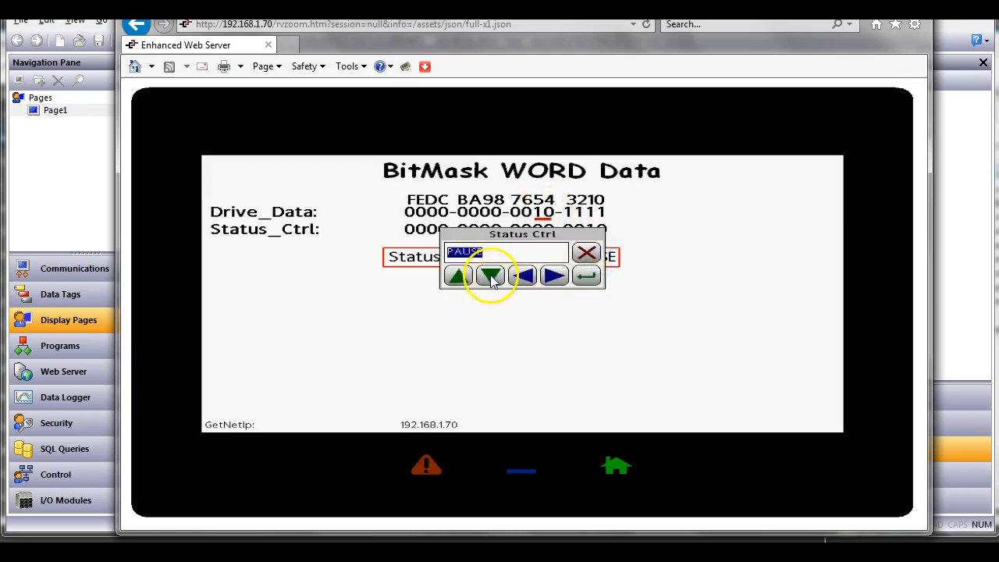
pyautogui.click(458, 276)
pyautogui.click(585, 276)
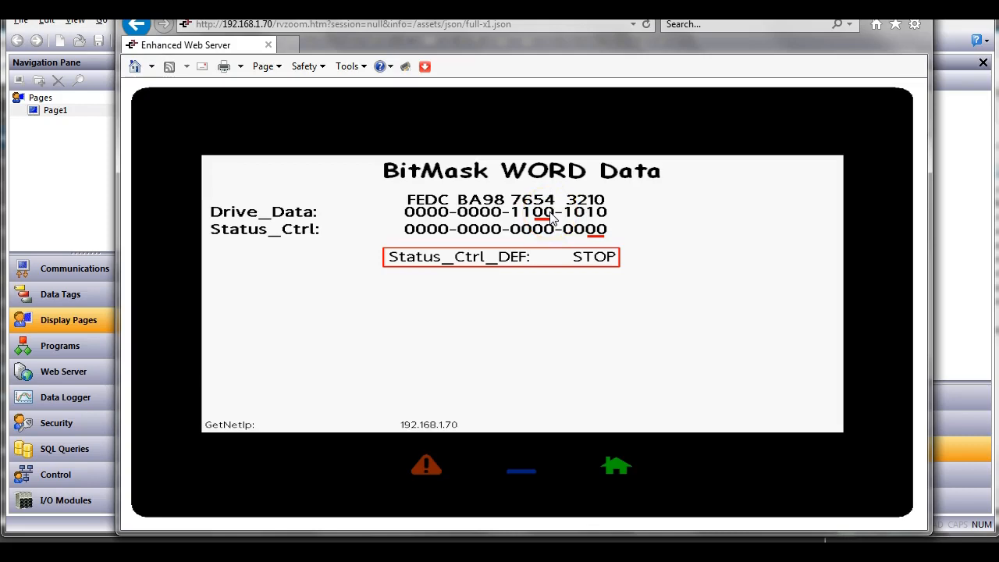
# Step: Set the status to RUN through the red-framed box's entry keypad
pyautogui.click(595, 259)
pyautogui.click(467, 280)
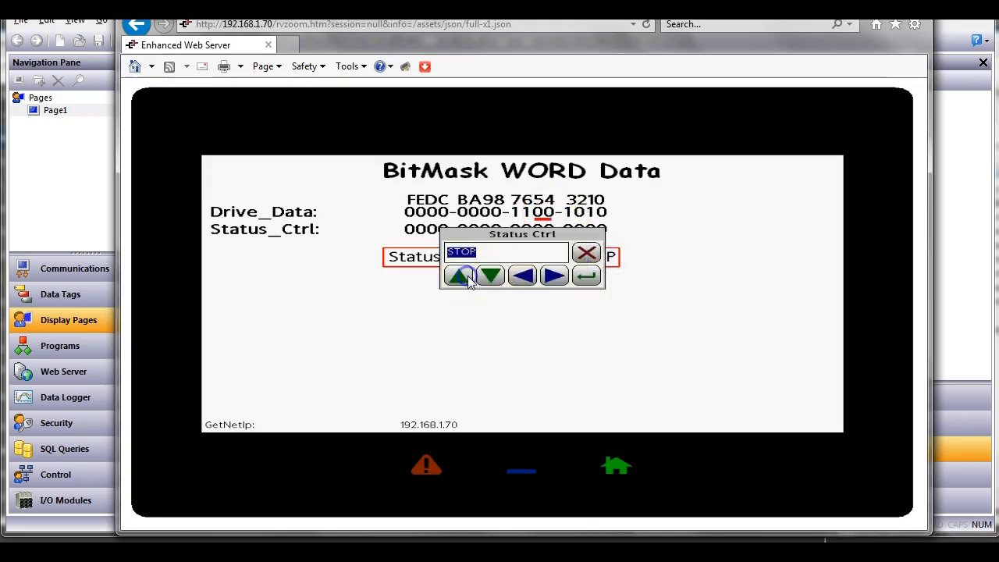
pyautogui.click(466, 280)
pyautogui.click(585, 276)
pyautogui.click(566, 224)
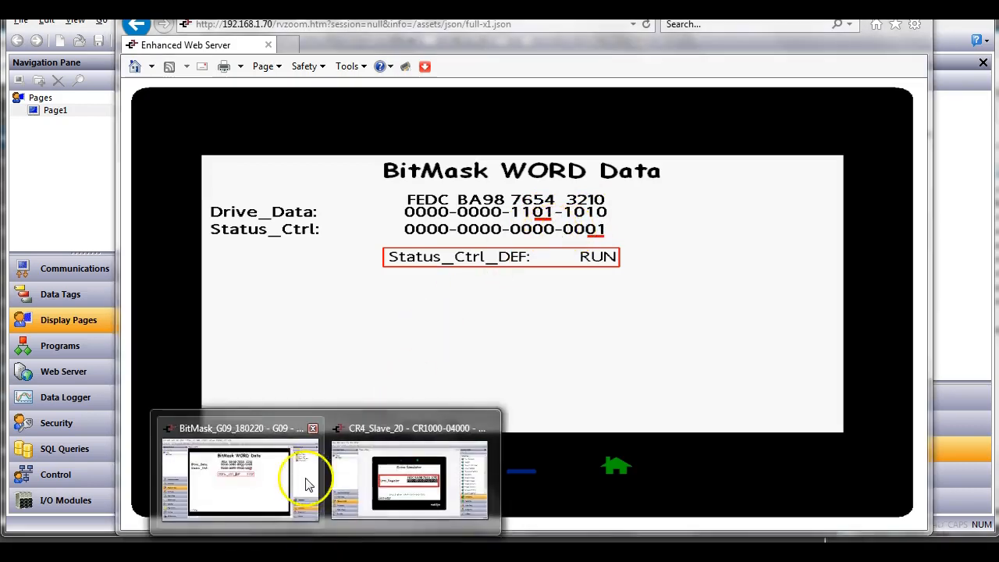
# Step: Switch to the BitMask database in Crimson and examine the underlined bits of Drive_Data and Status_Ctrl on the page
pyautogui.click(314, 464)
pyautogui.click(509, 208)
pyautogui.click(500, 160)
pyautogui.click(515, 179)
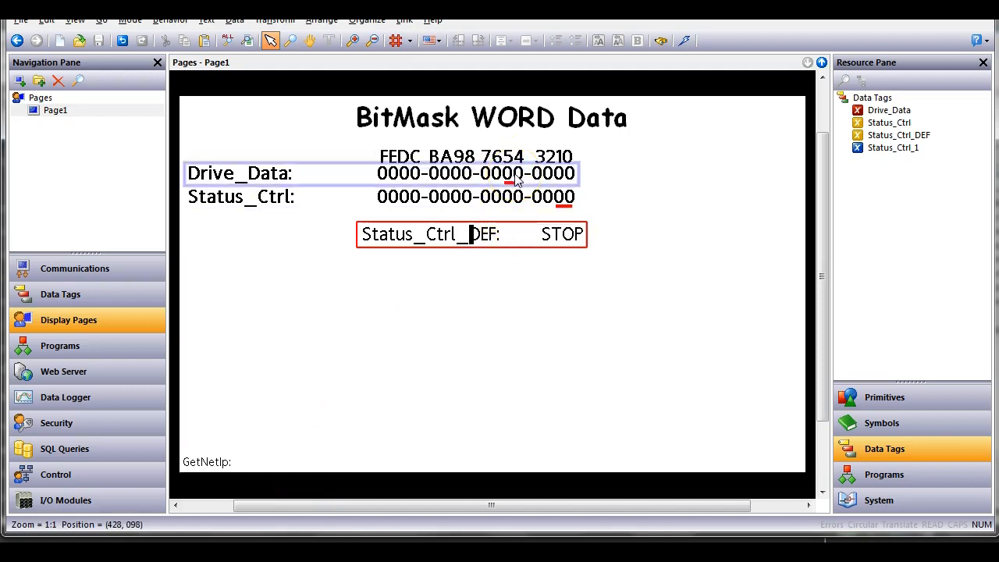
pyautogui.click(512, 194)
pyautogui.click(595, 207)
pyautogui.click(575, 201)
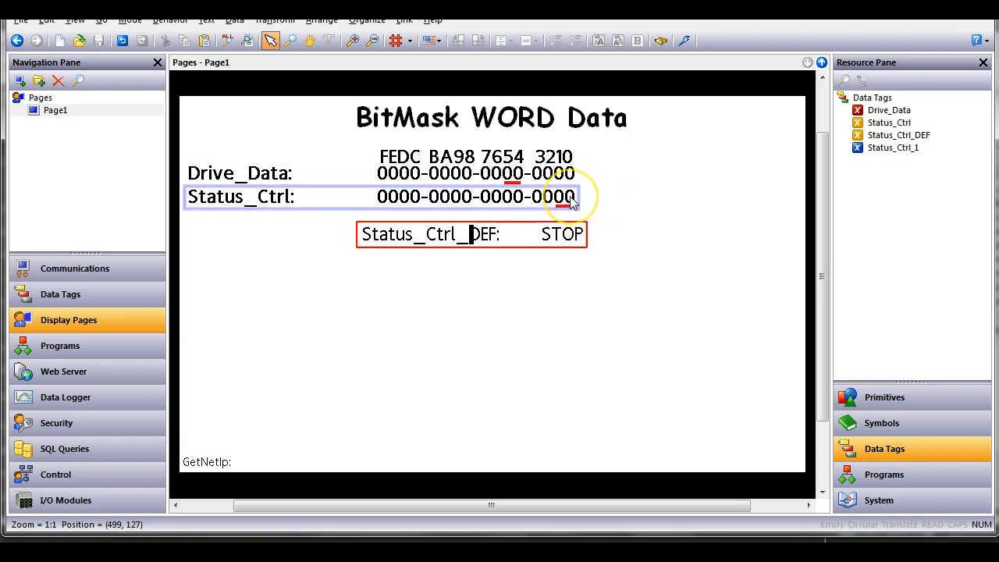
pyautogui.click(566, 215)
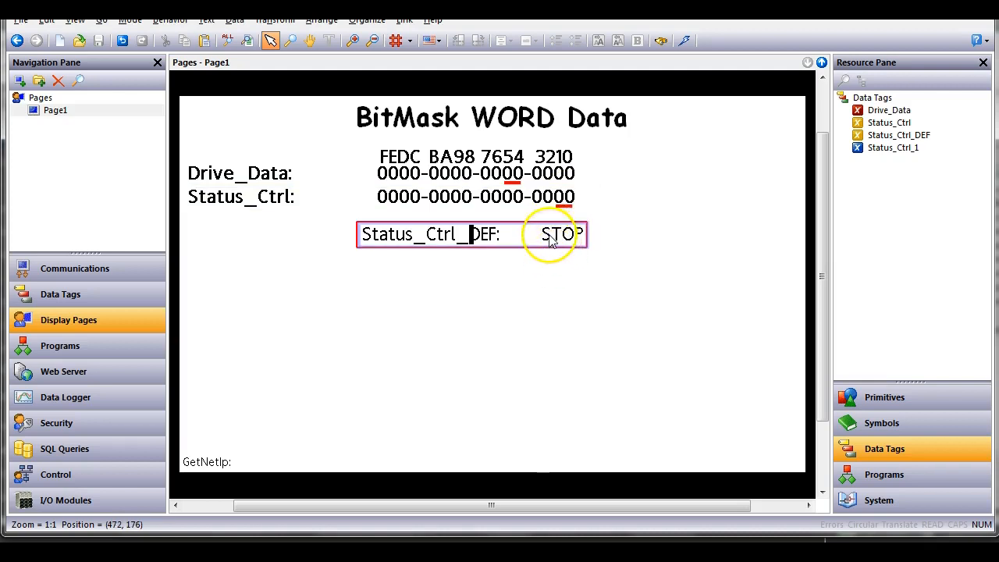
# Step: Review the On Entry Complete code in the red-framed data box's properties, then accept both dialogs
pyautogui.rightClick(582, 247)
pyautogui.click(625, 494)
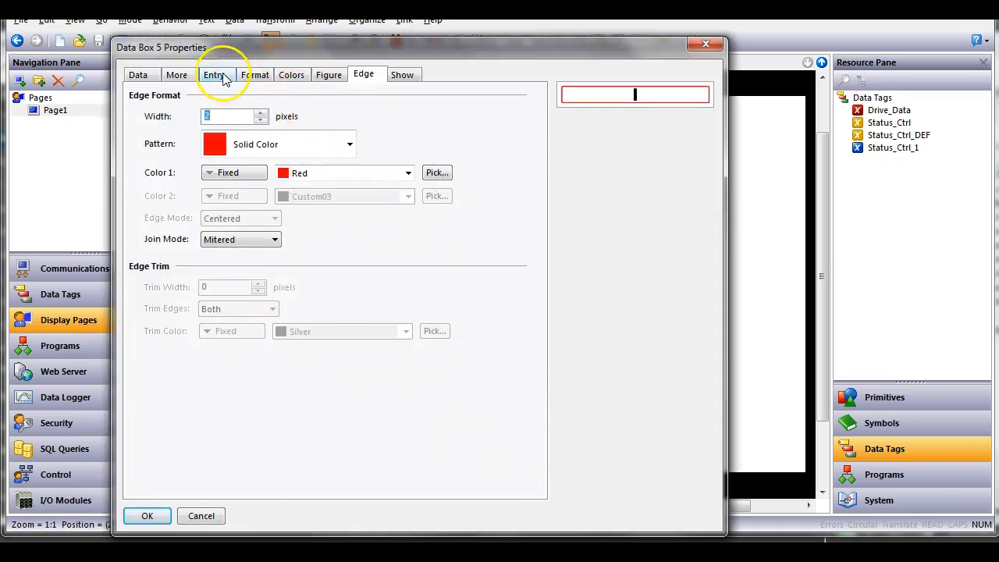
pyautogui.click(222, 78)
pyautogui.click(507, 314)
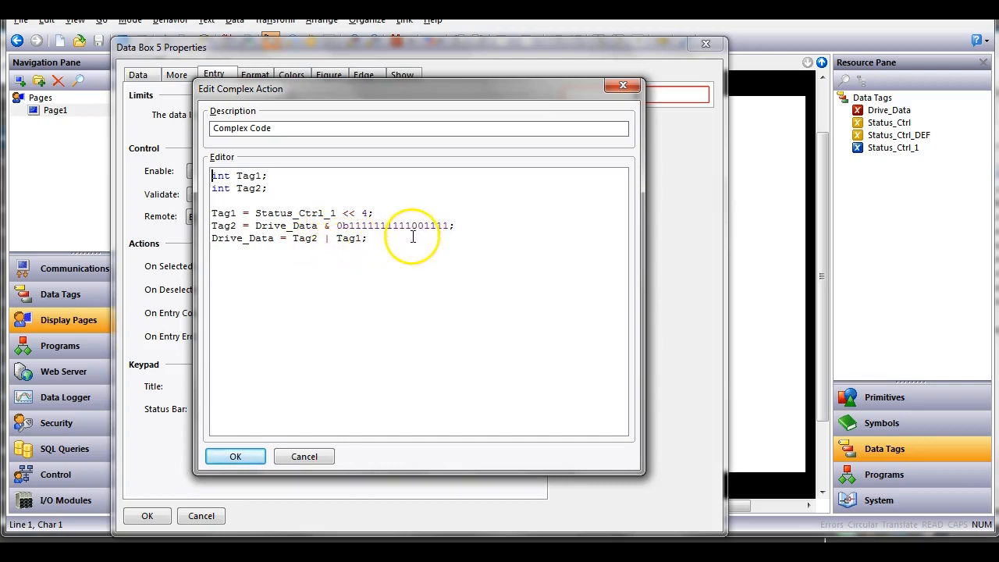
pyautogui.click(246, 456)
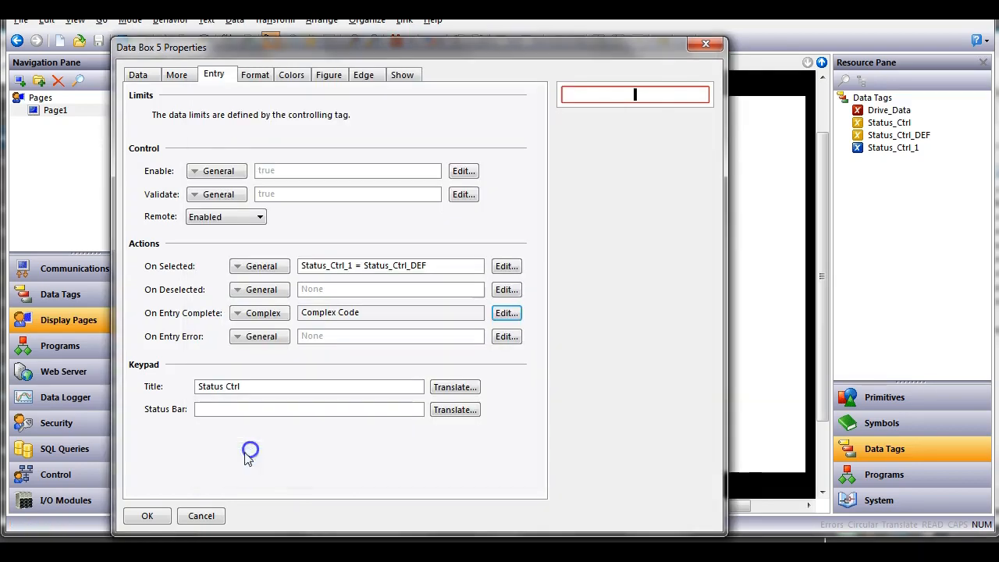
pyautogui.click(147, 516)
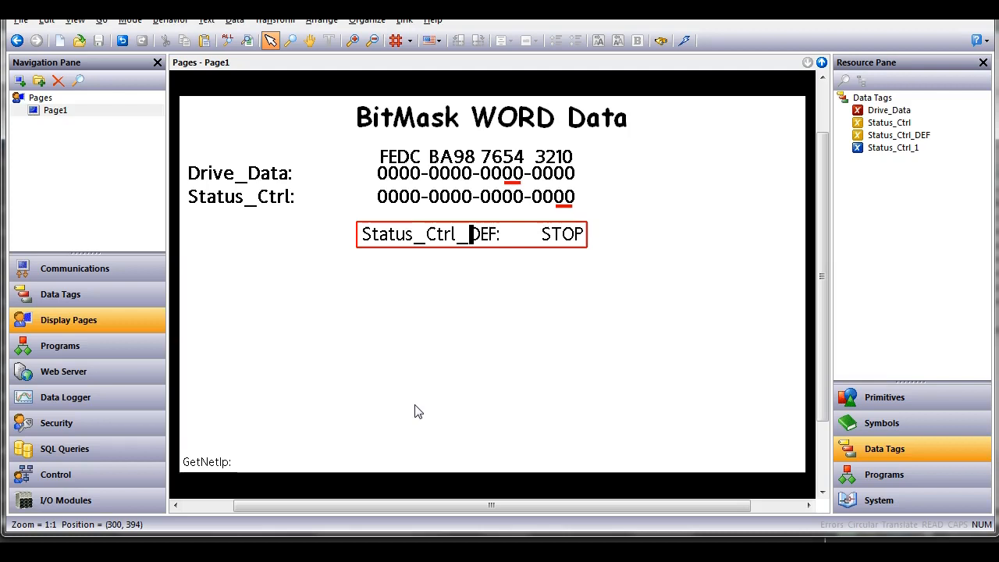
pyautogui.click(246, 205)
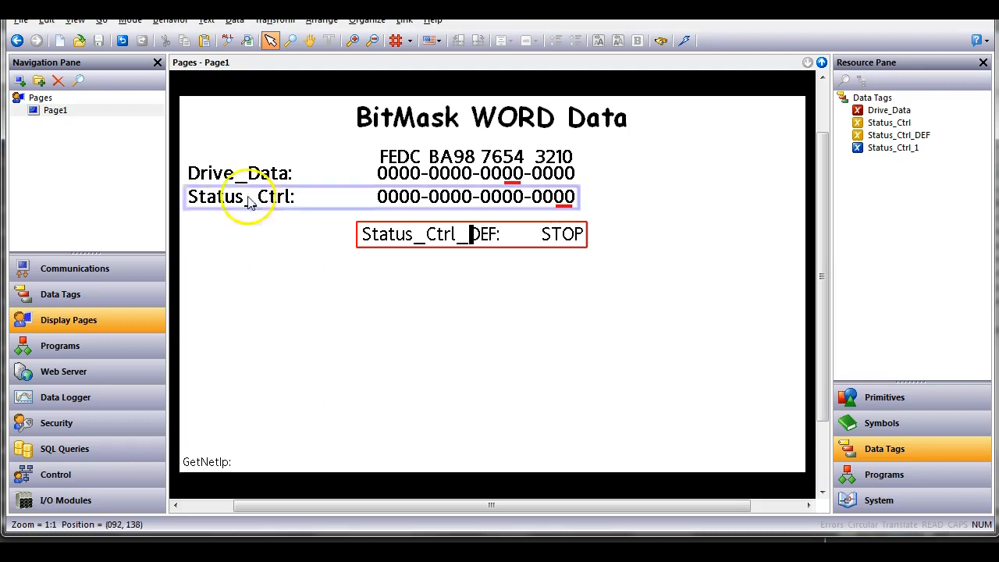